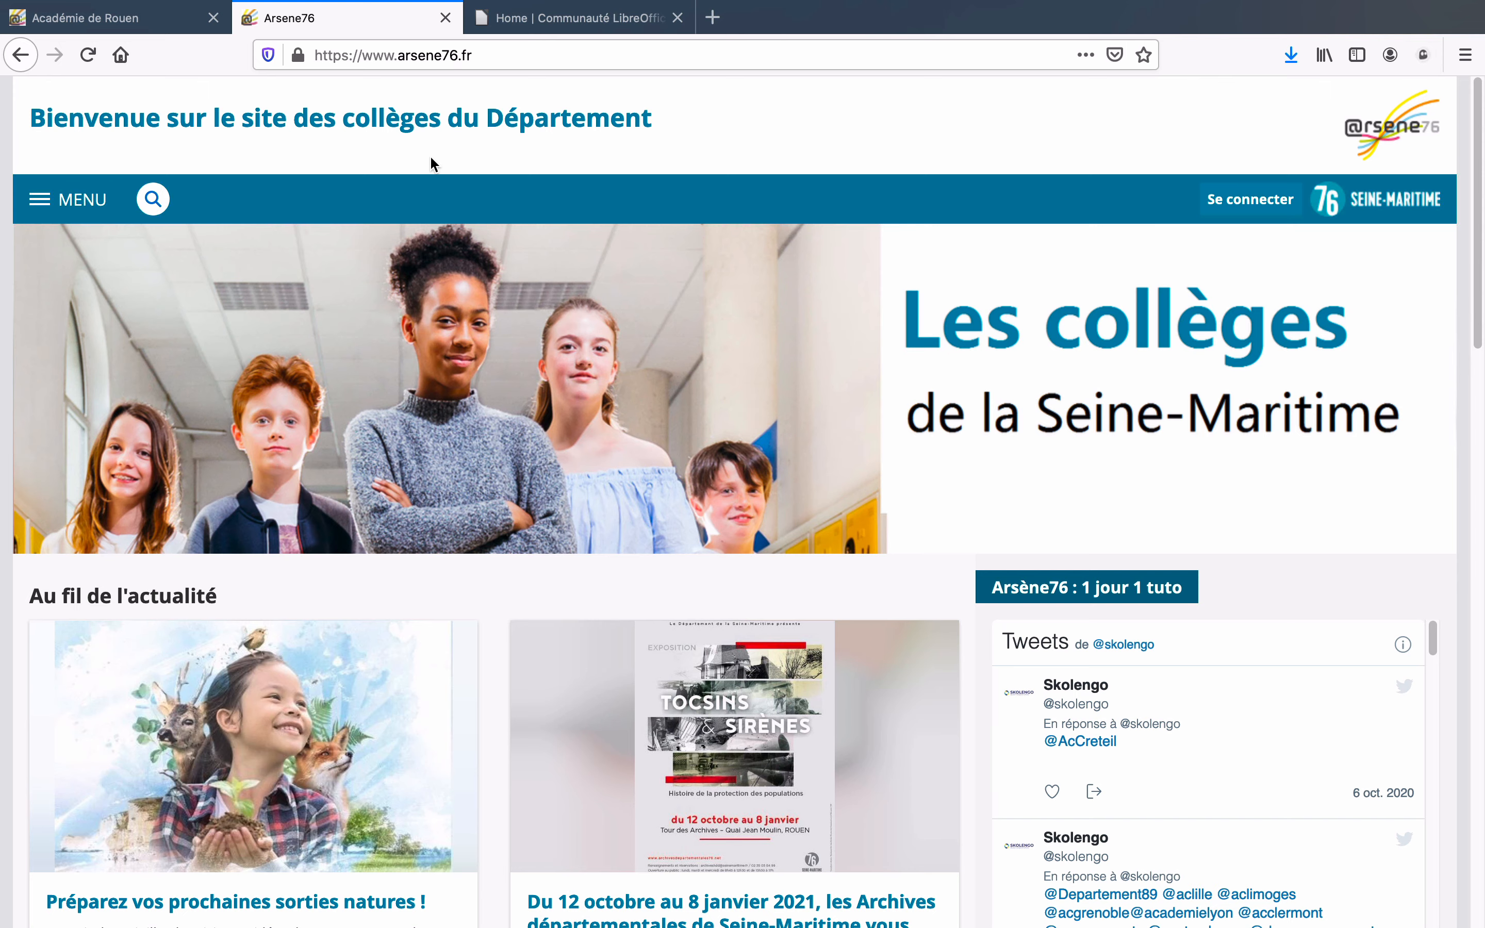
Browse the Académie de Rouen home page on arsene76.fr.
left_click(138, 24)
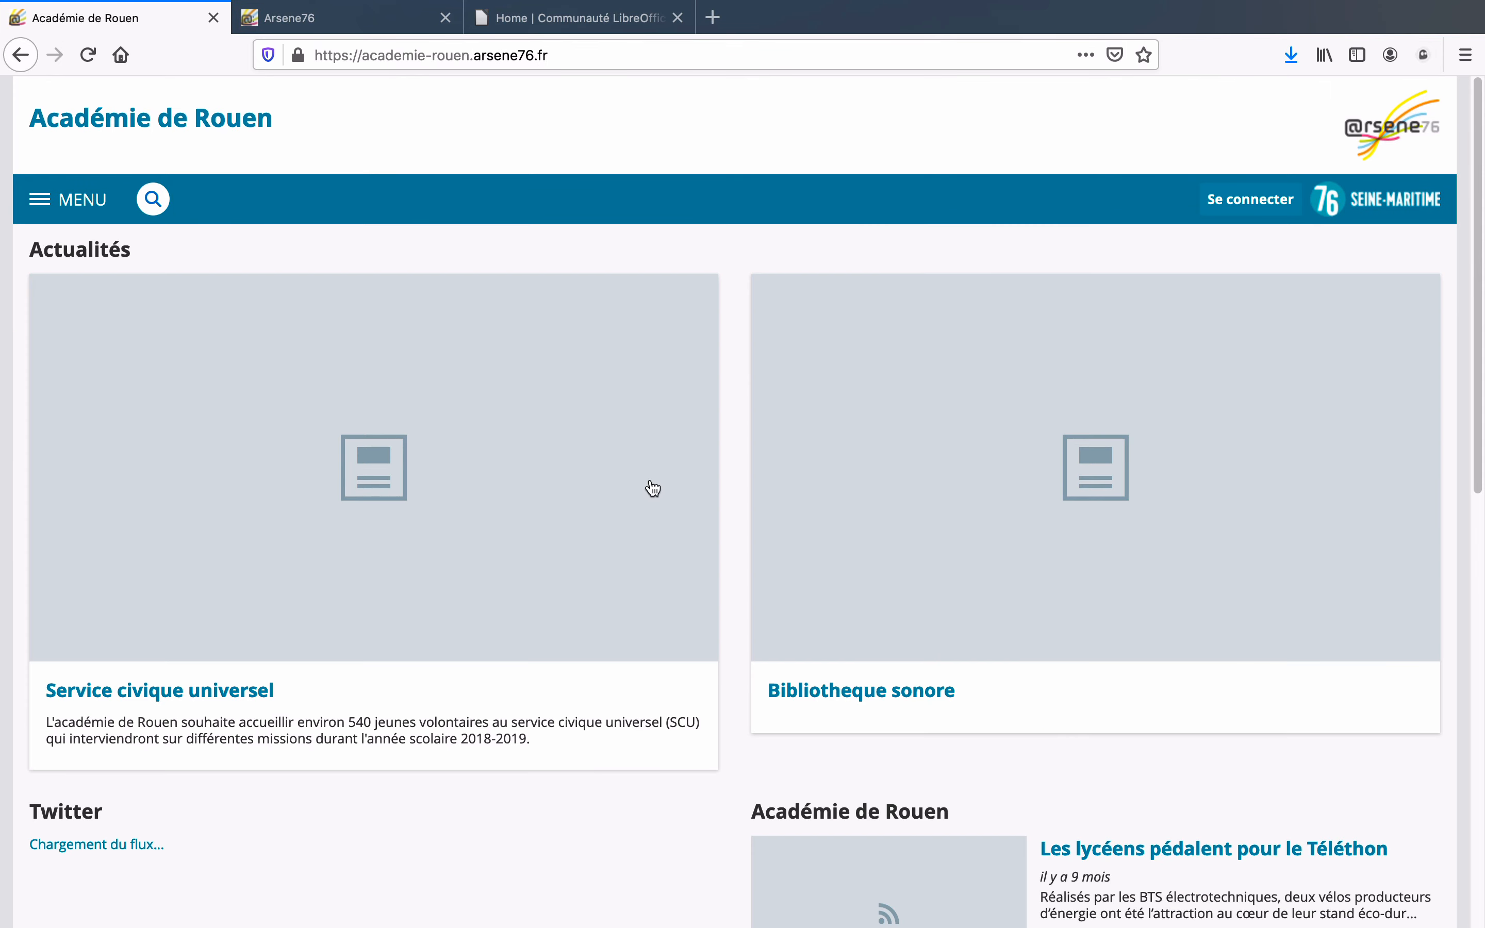
scroll(584, 467, "down", 5)
scroll(584, 468, "up", 5)
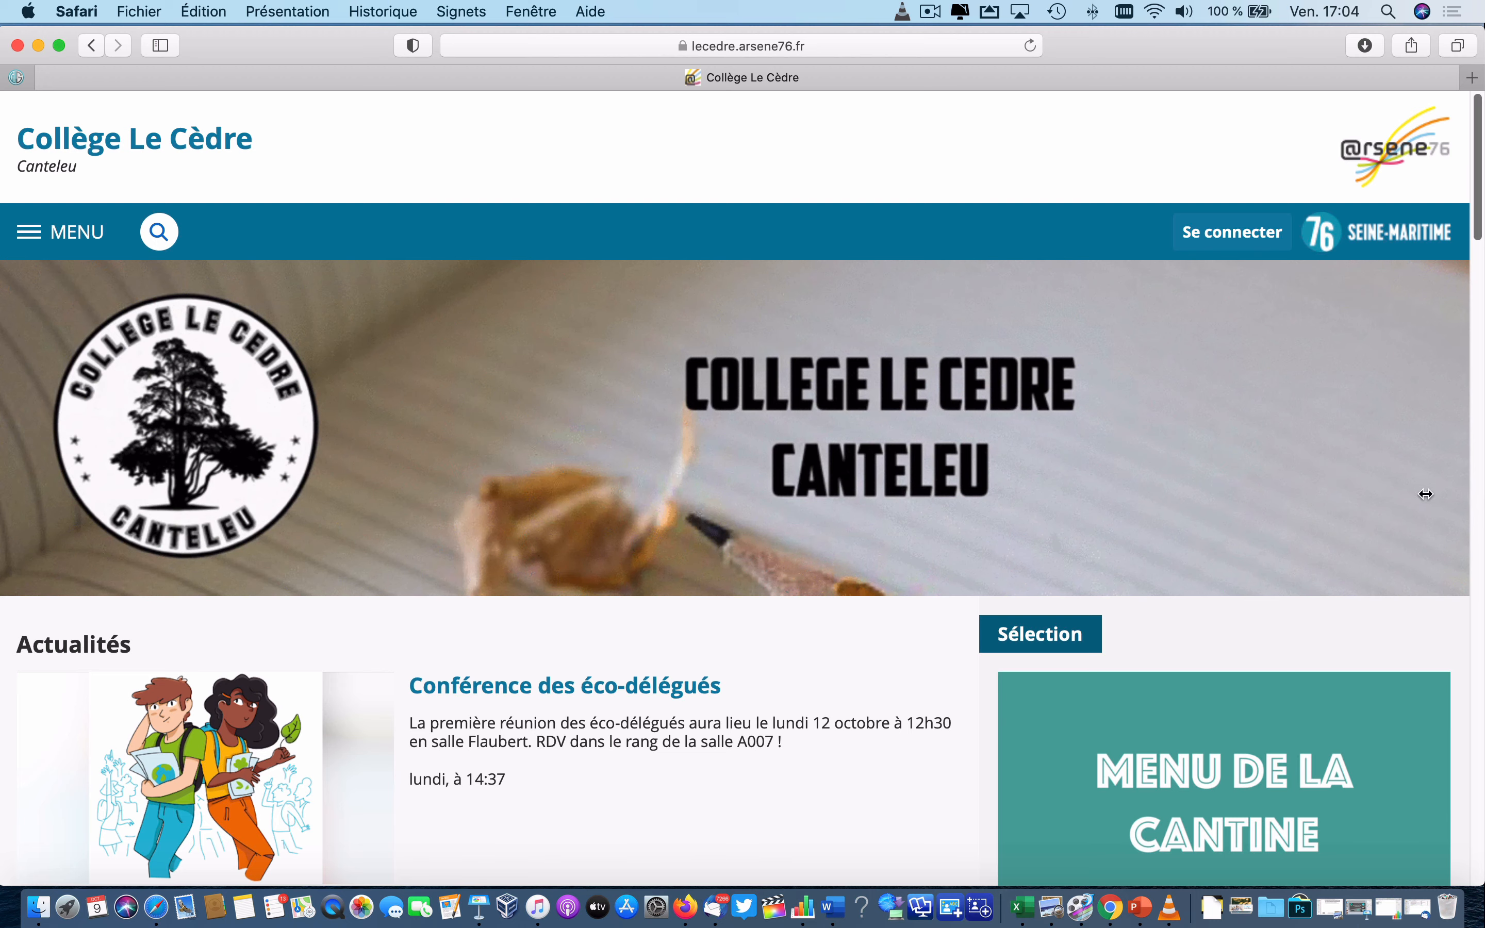
Check how the Collège Le Cèdre page and its banner adapt to a narrow and a wide browser window.
left_click_drag(1425, 493, 541, 523)
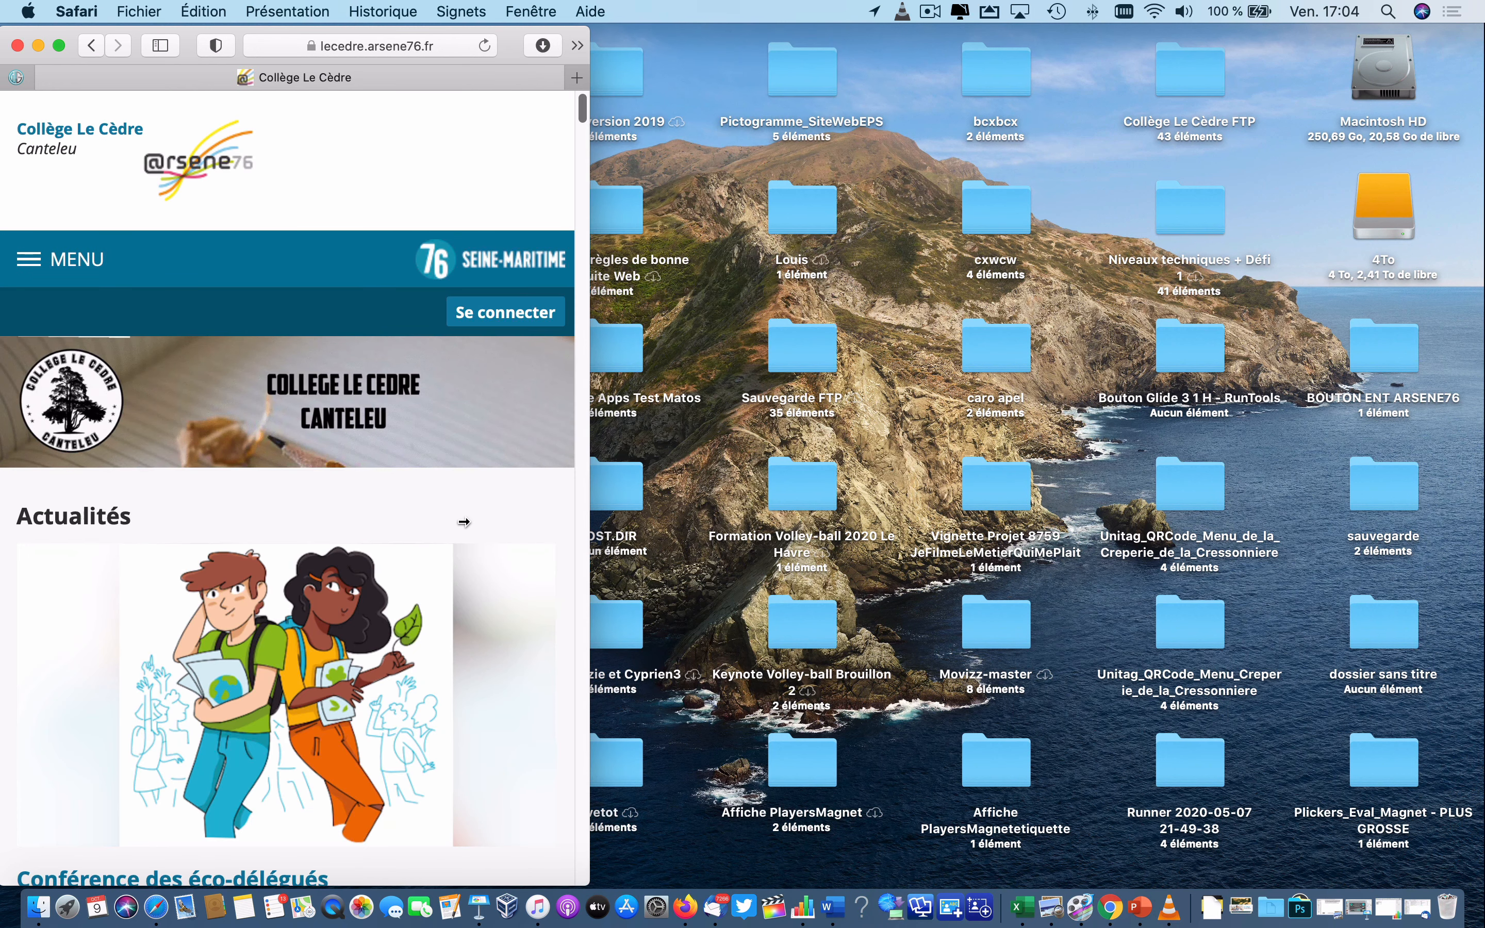
left_click_drag(694, 520, 1377, 543)
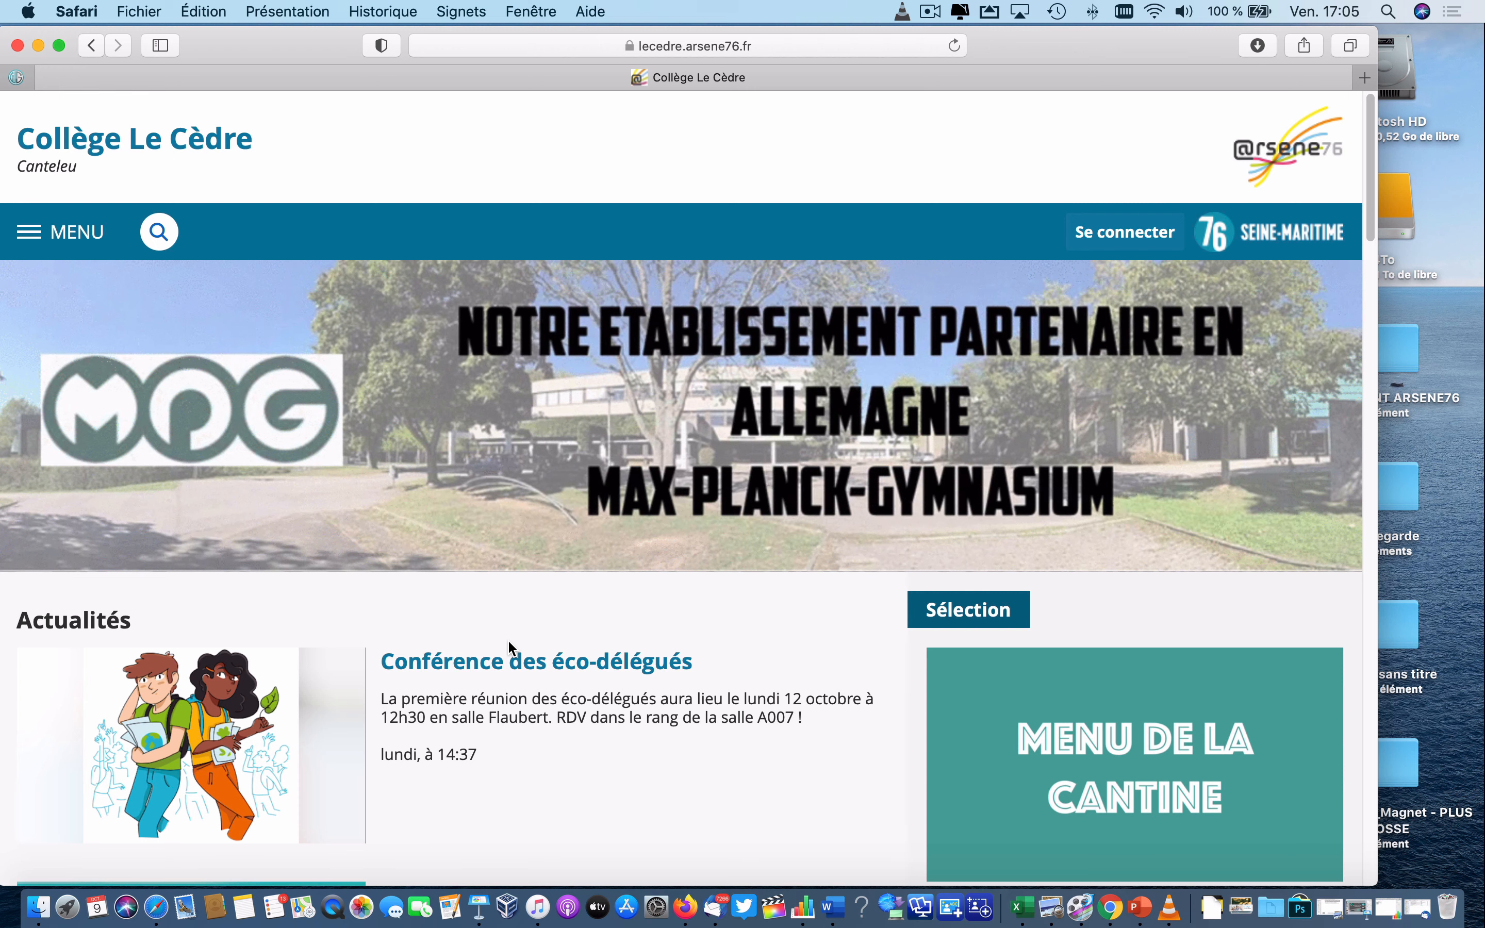
Switch to Keynote, create a presentation with the standard Blanc basique theme and save it as BandeauHaut.
left_click(480, 907)
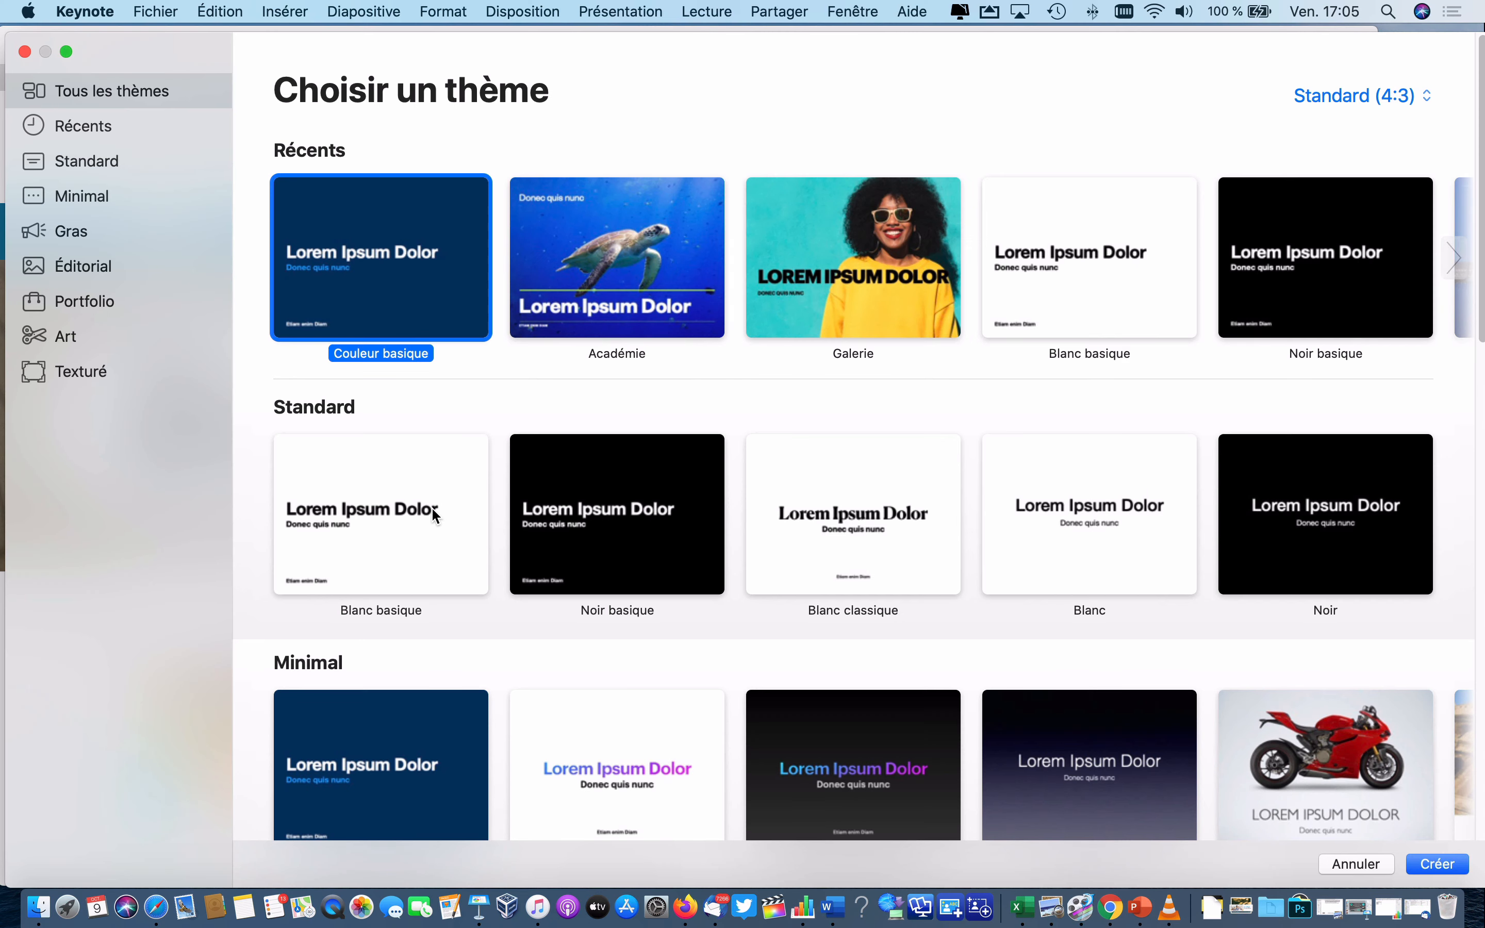
double_click(429, 508)
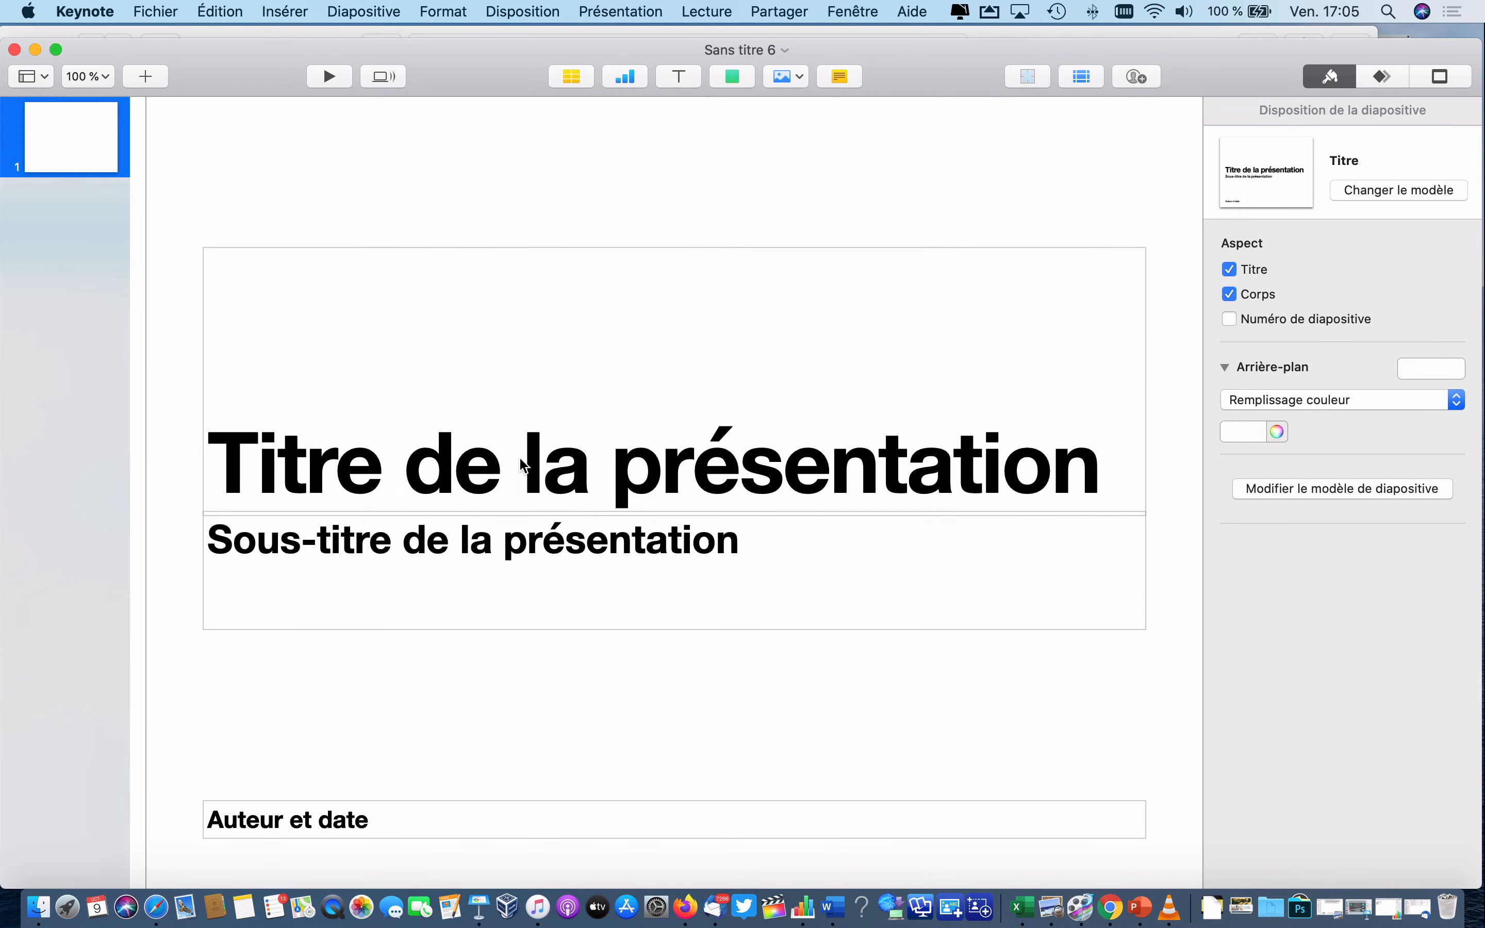
left_click(762, 52)
type("Band")
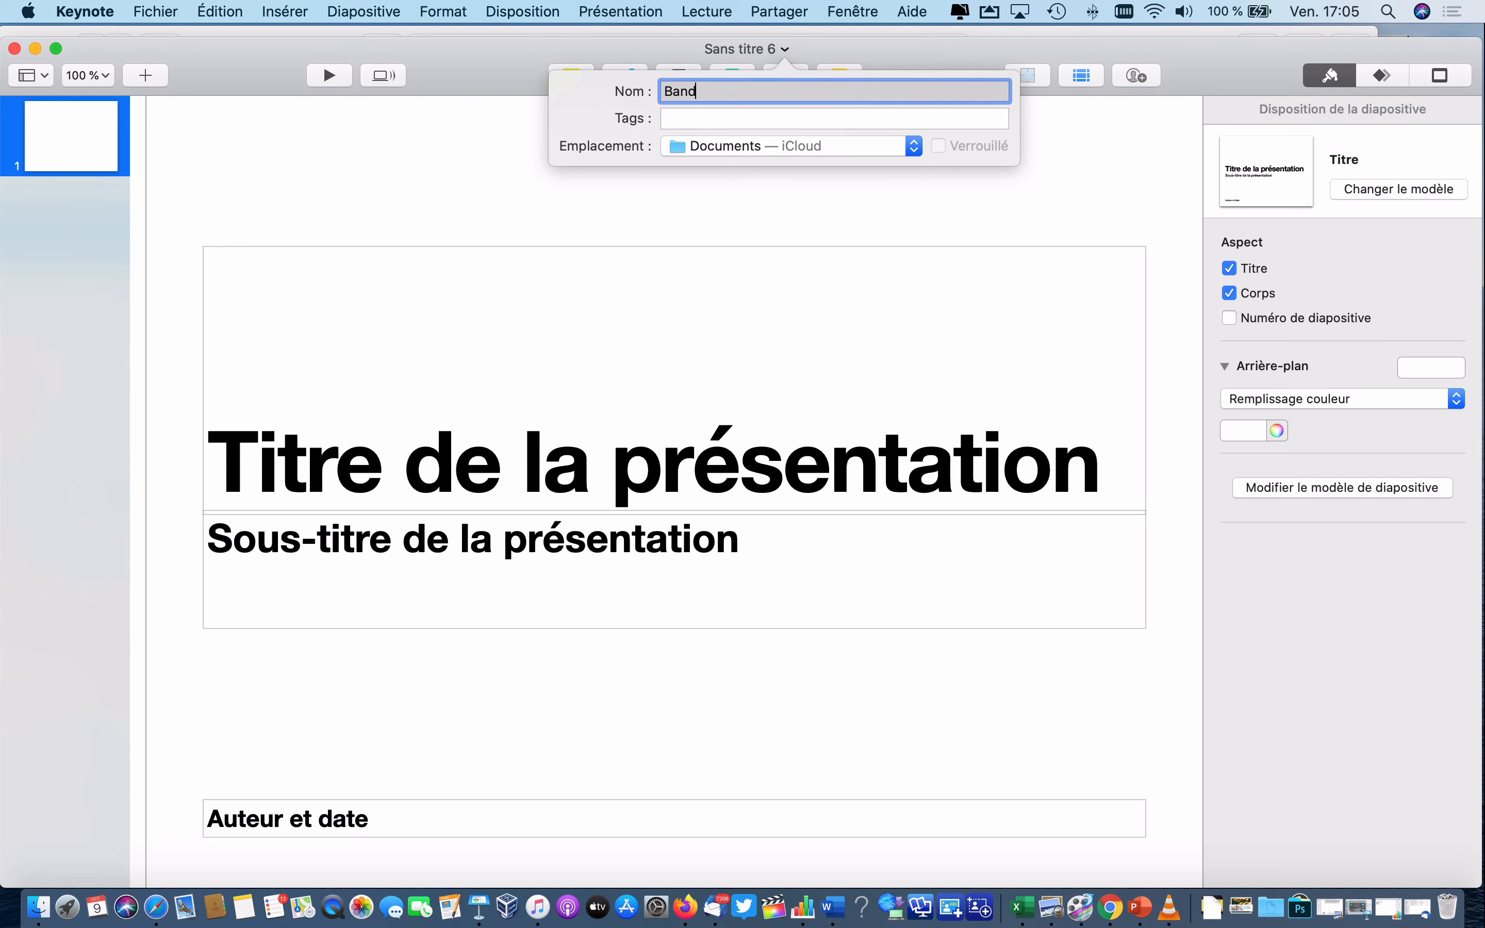
type("eauHaut")
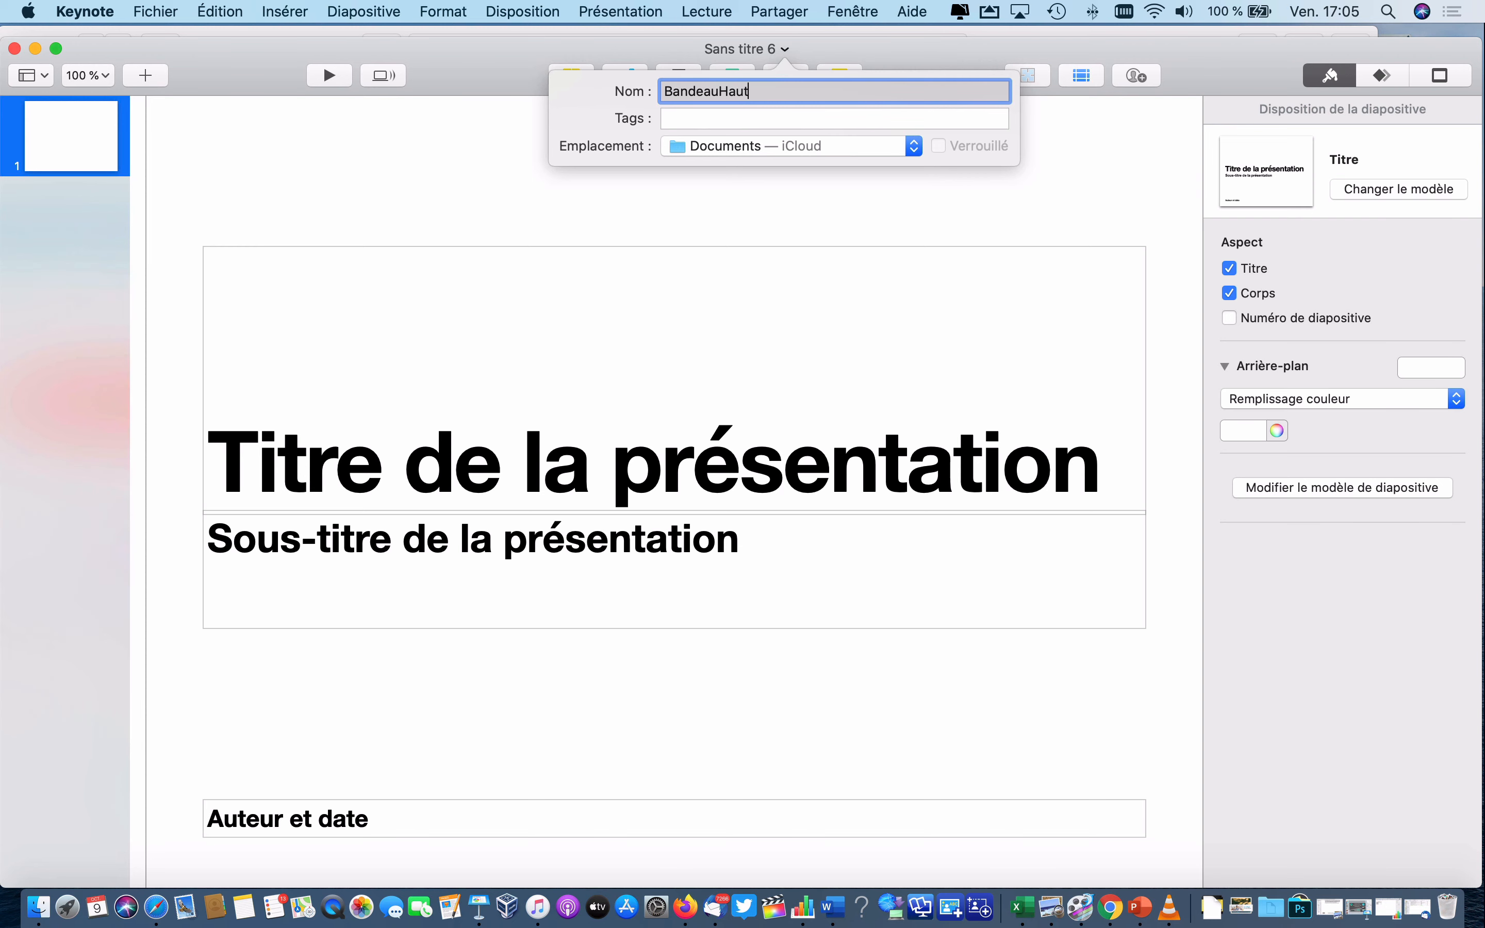
key("Return")
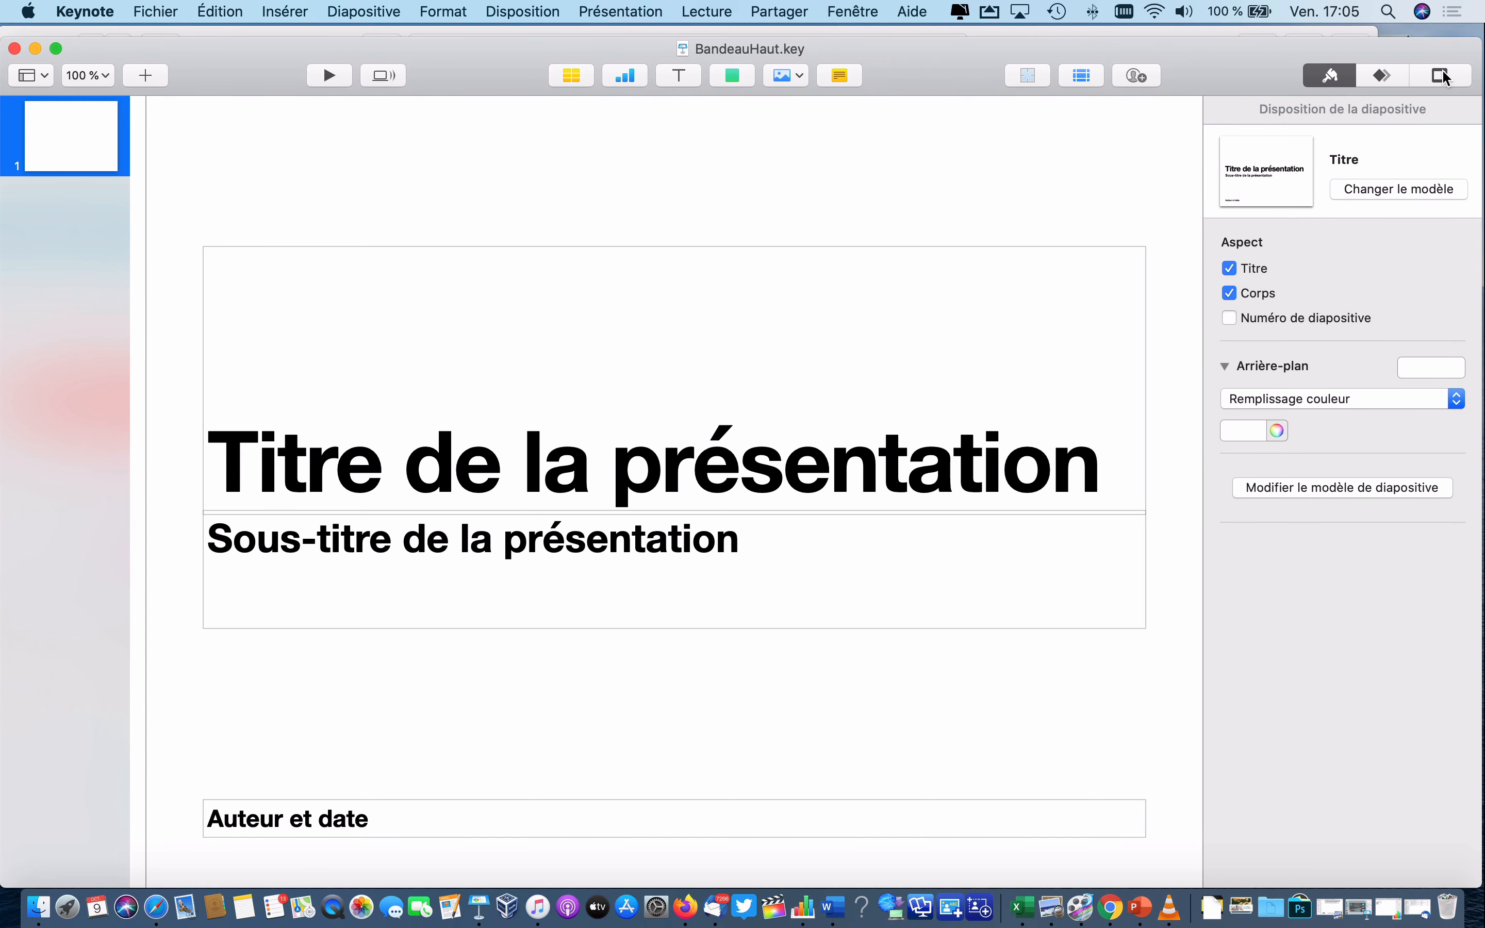
Set a custom slide size of 1398 pts wide by 320 pts high.
left_click(1441, 76)
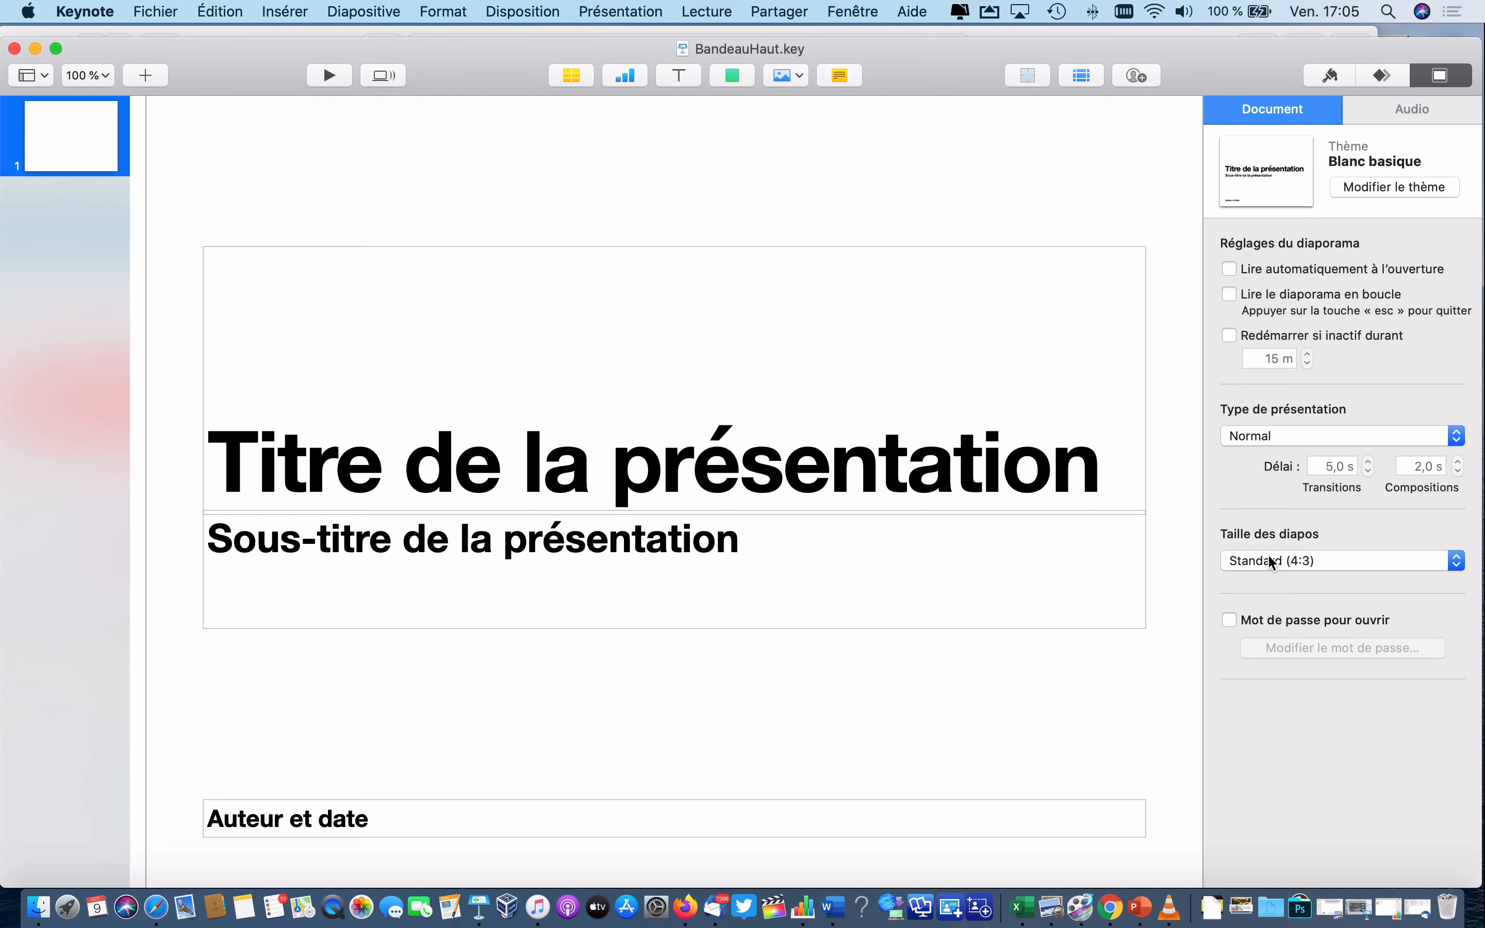
left_click(1290, 560)
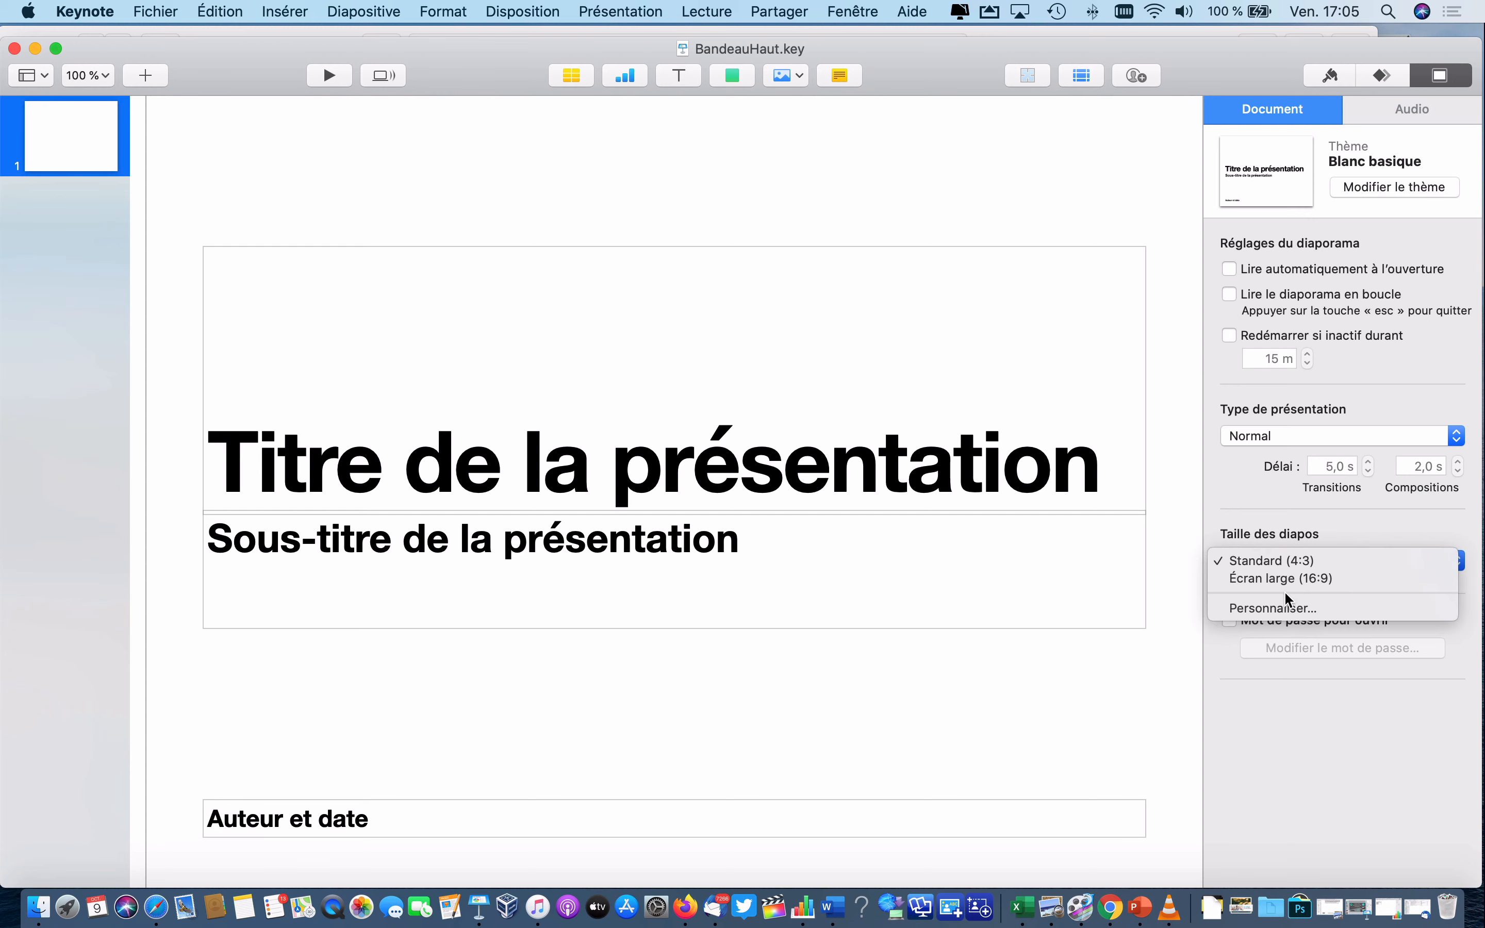
left_click(1287, 609)
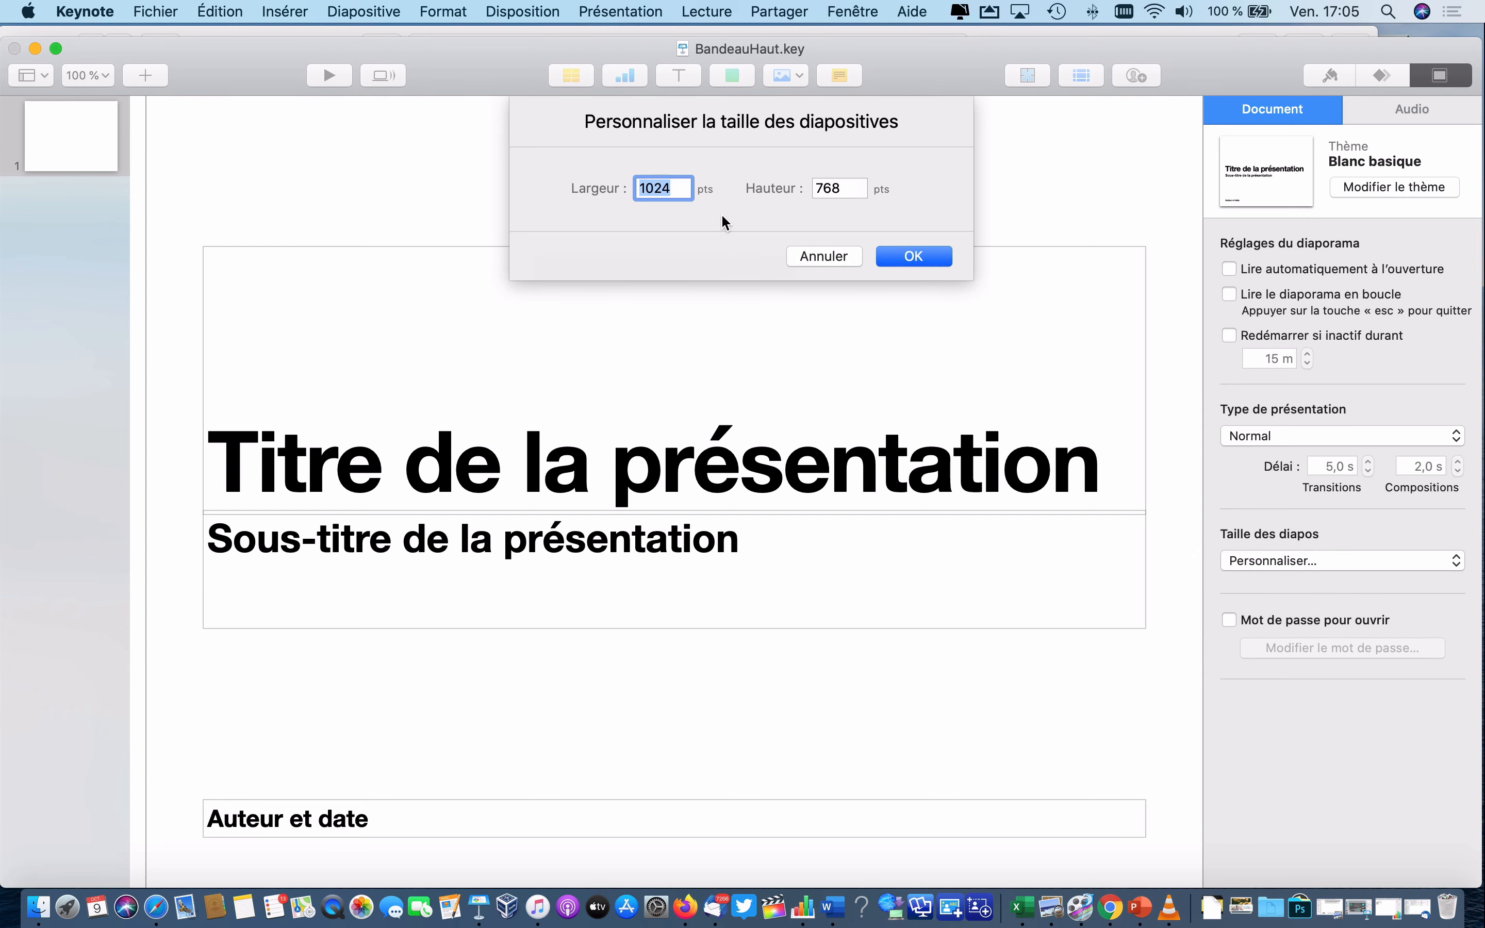
type("1398")
key("Tab")
type("320")
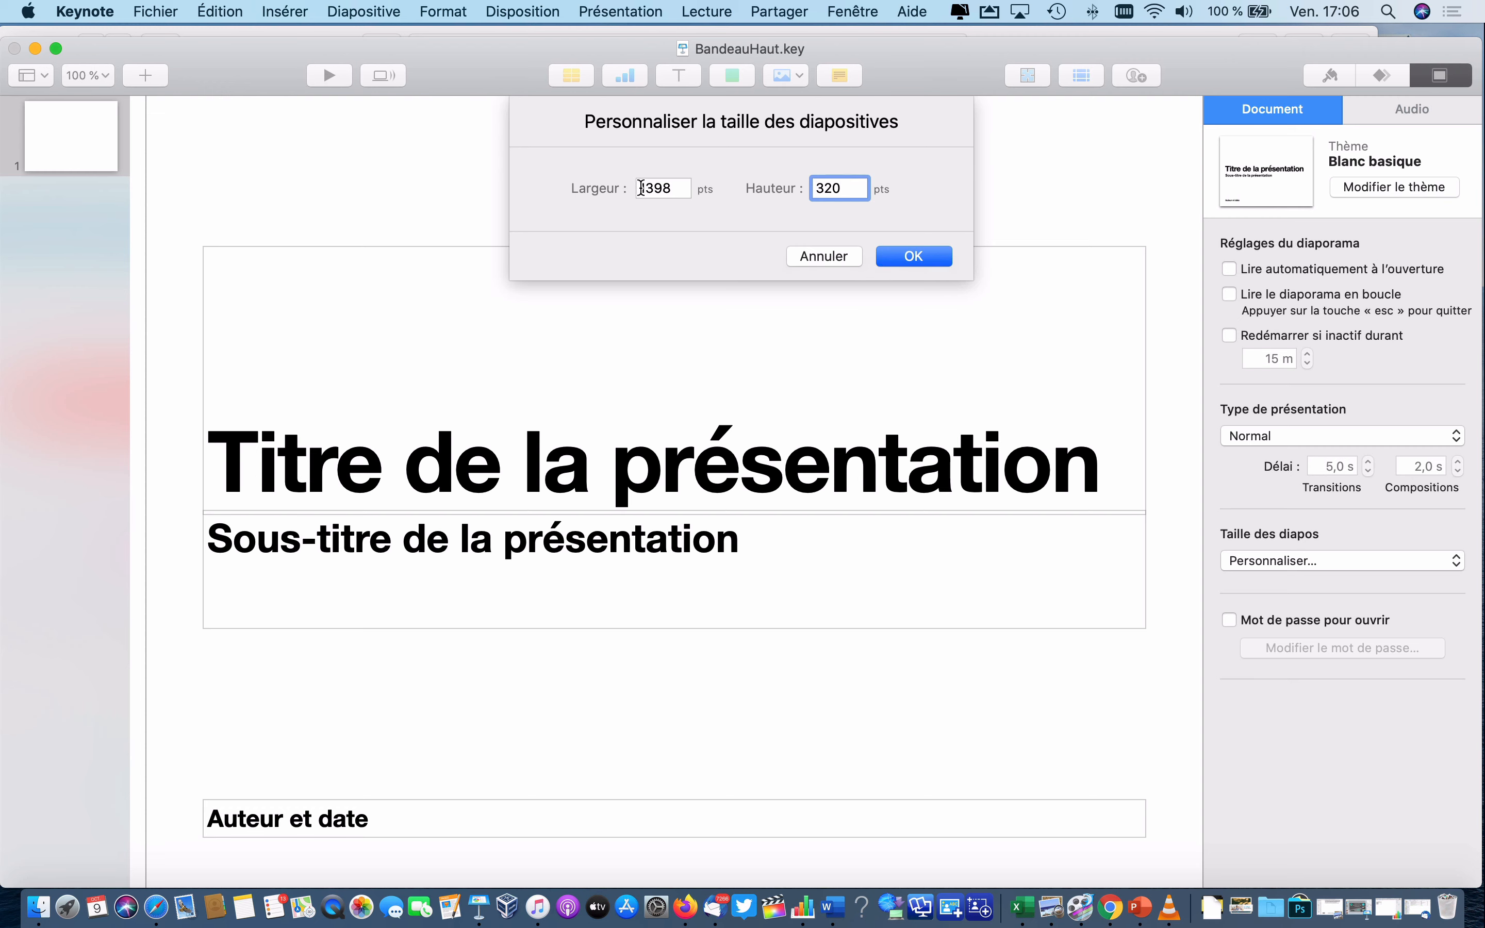
left_click_drag(641, 188, 674, 188)
left_click(840, 187)
left_click(926, 264)
Delete the title, subtitle and author/date placeholders from the slide.
left_click(774, 457)
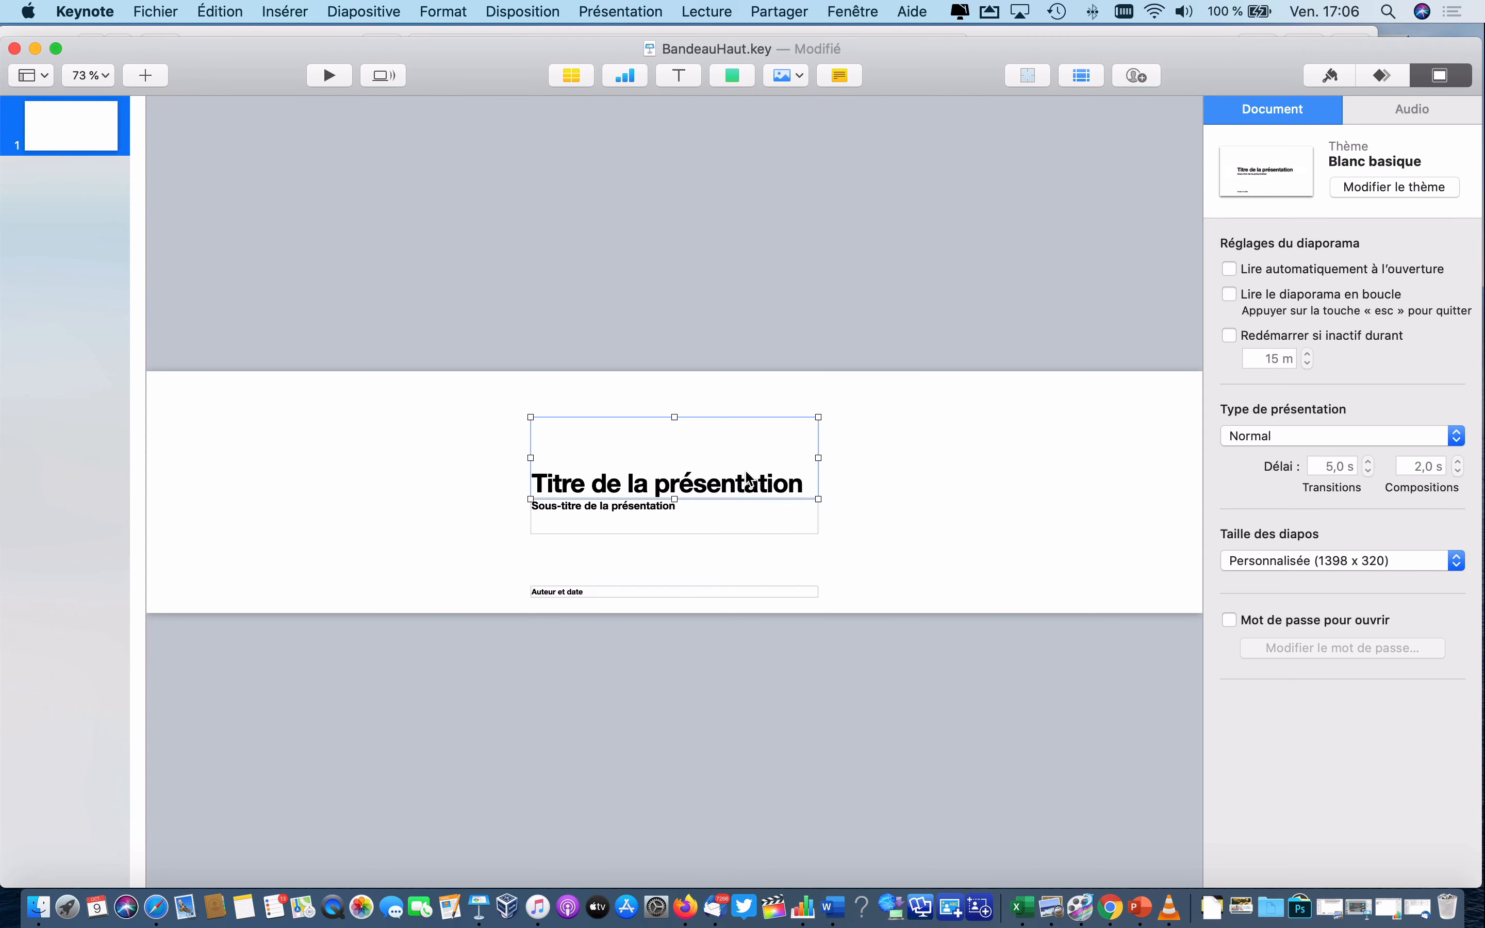
scroll(835, 478, "down", 3)
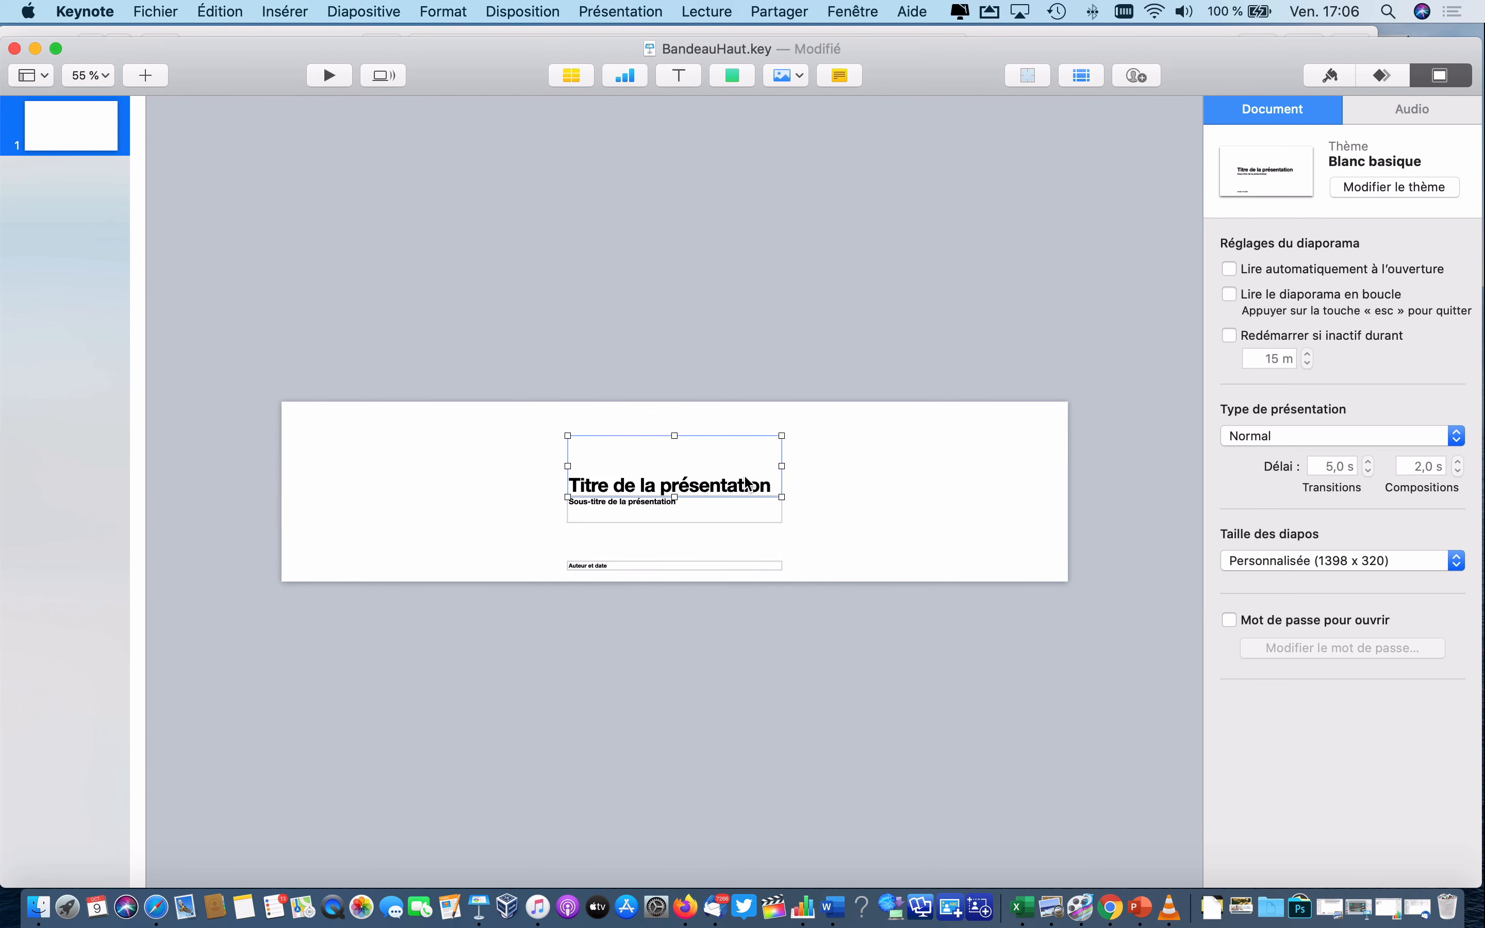
key("BackSpace")
left_click(733, 514)
key("BackSpace")
left_click(711, 566)
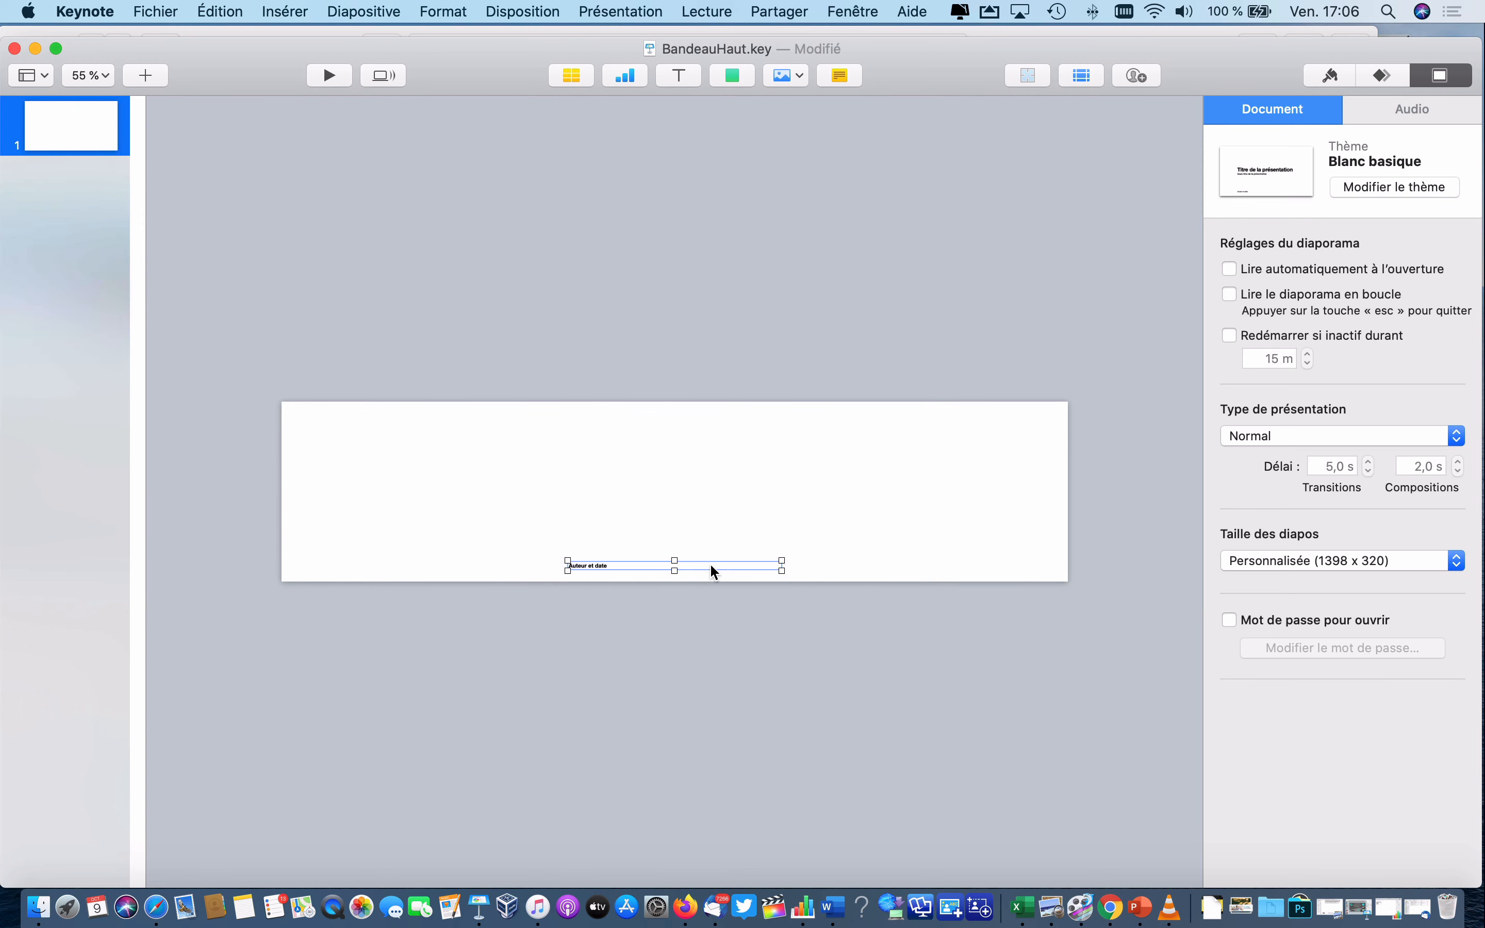
key("BackSpace")
Duplicate the blank slide twice to get three banner slides.
left_click_drag(459, 70, 541, 128)
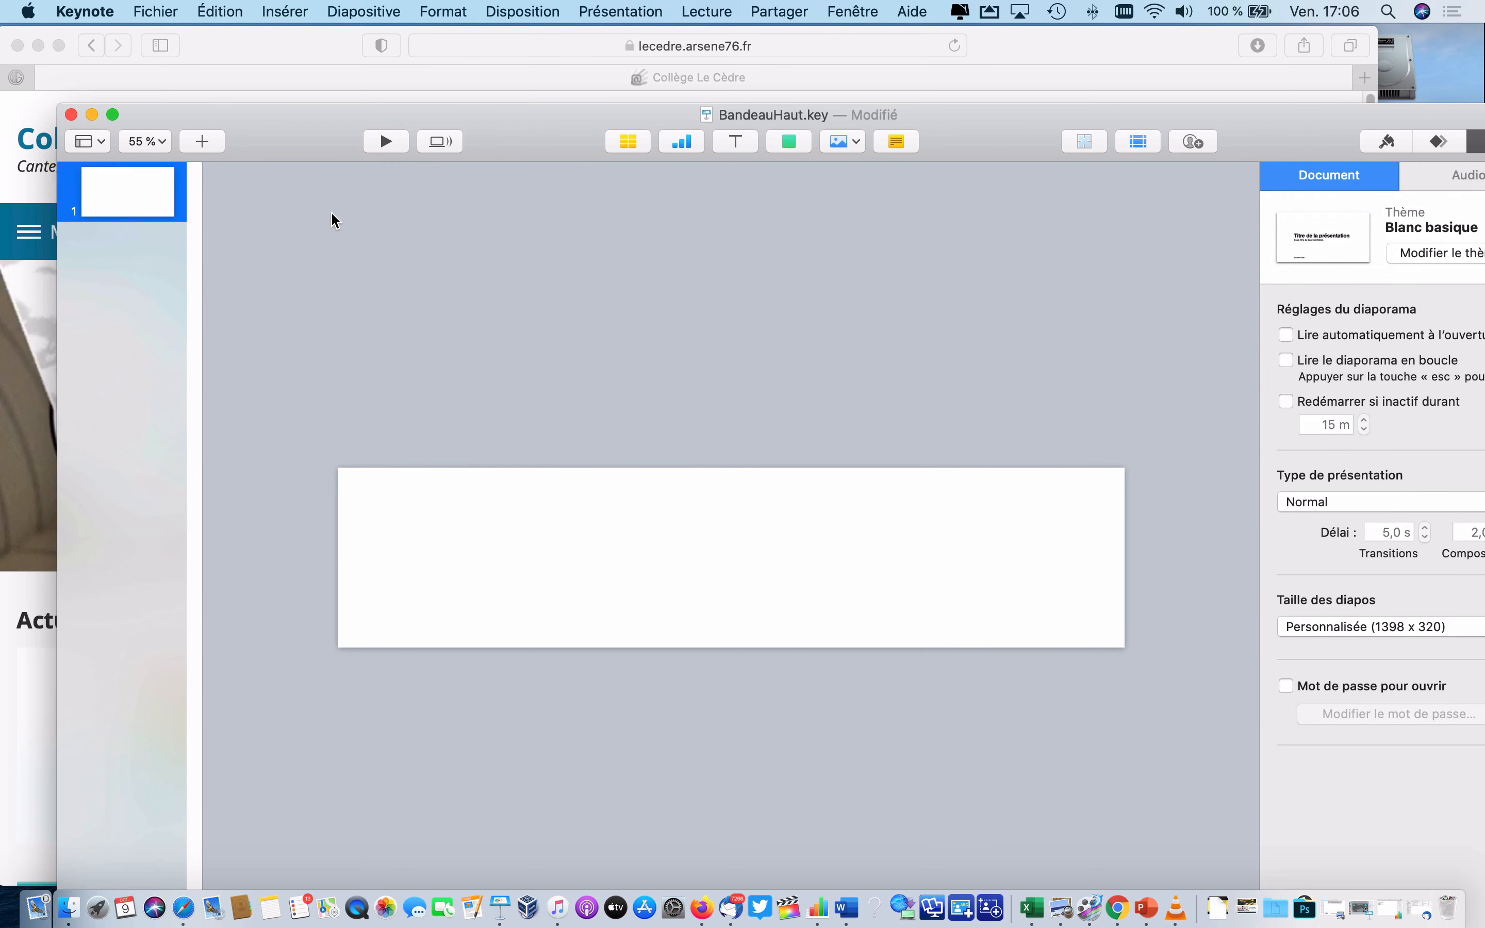
right_click(129, 187)
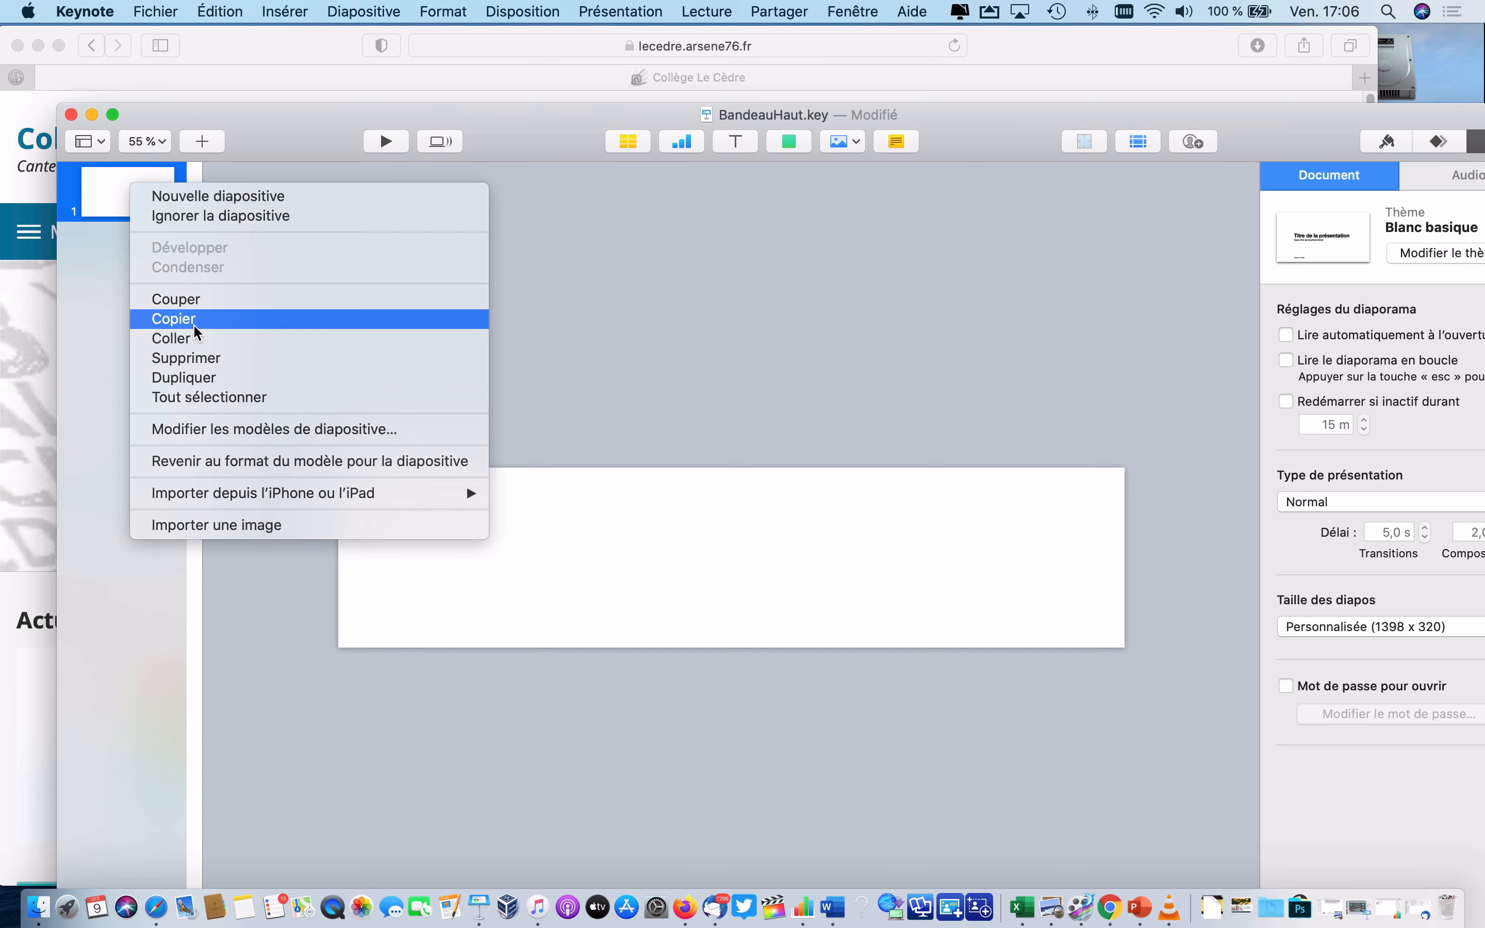
left_click(184, 378)
right_click(126, 267)
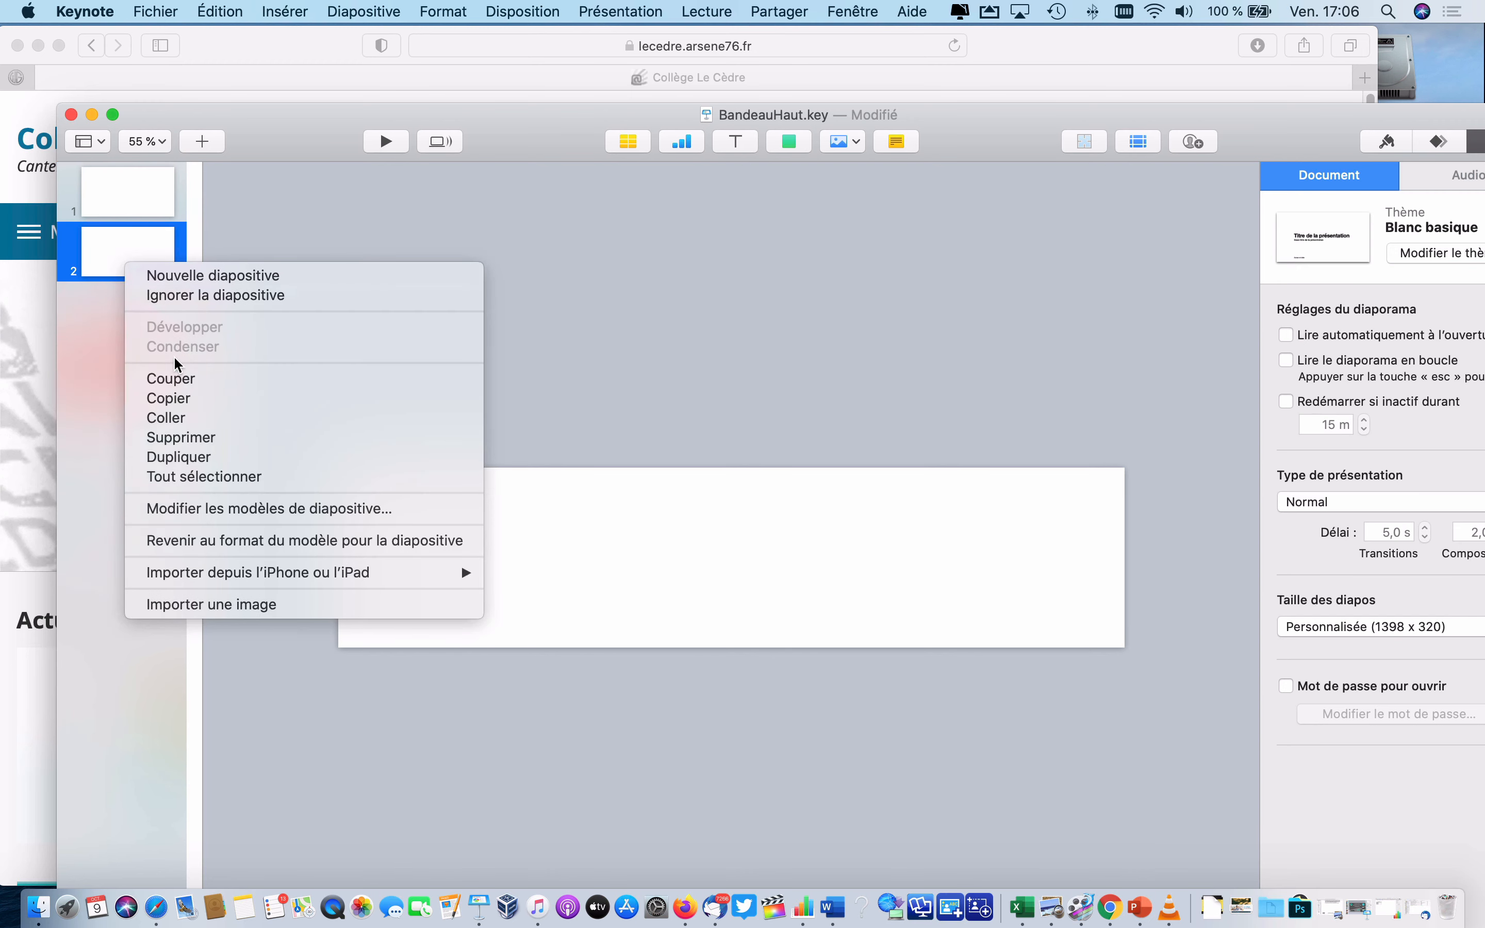
left_click(185, 454)
Paste the round Collège Le Cèdre logo at the left end of the first slide.
left_click(114, 193)
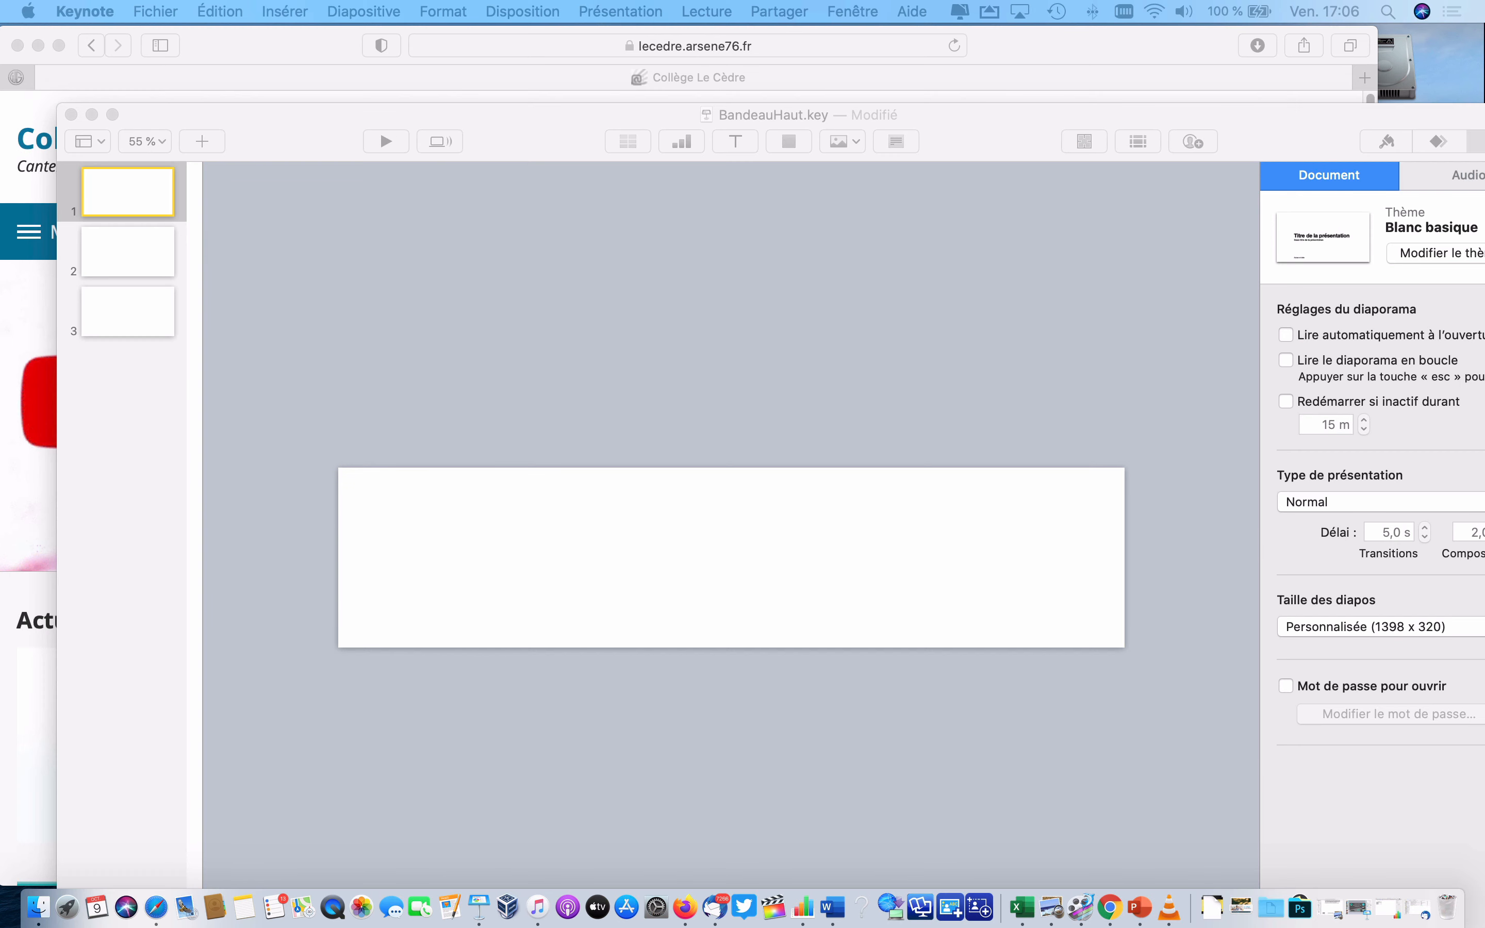
left_click(388, 631)
key("super+v")
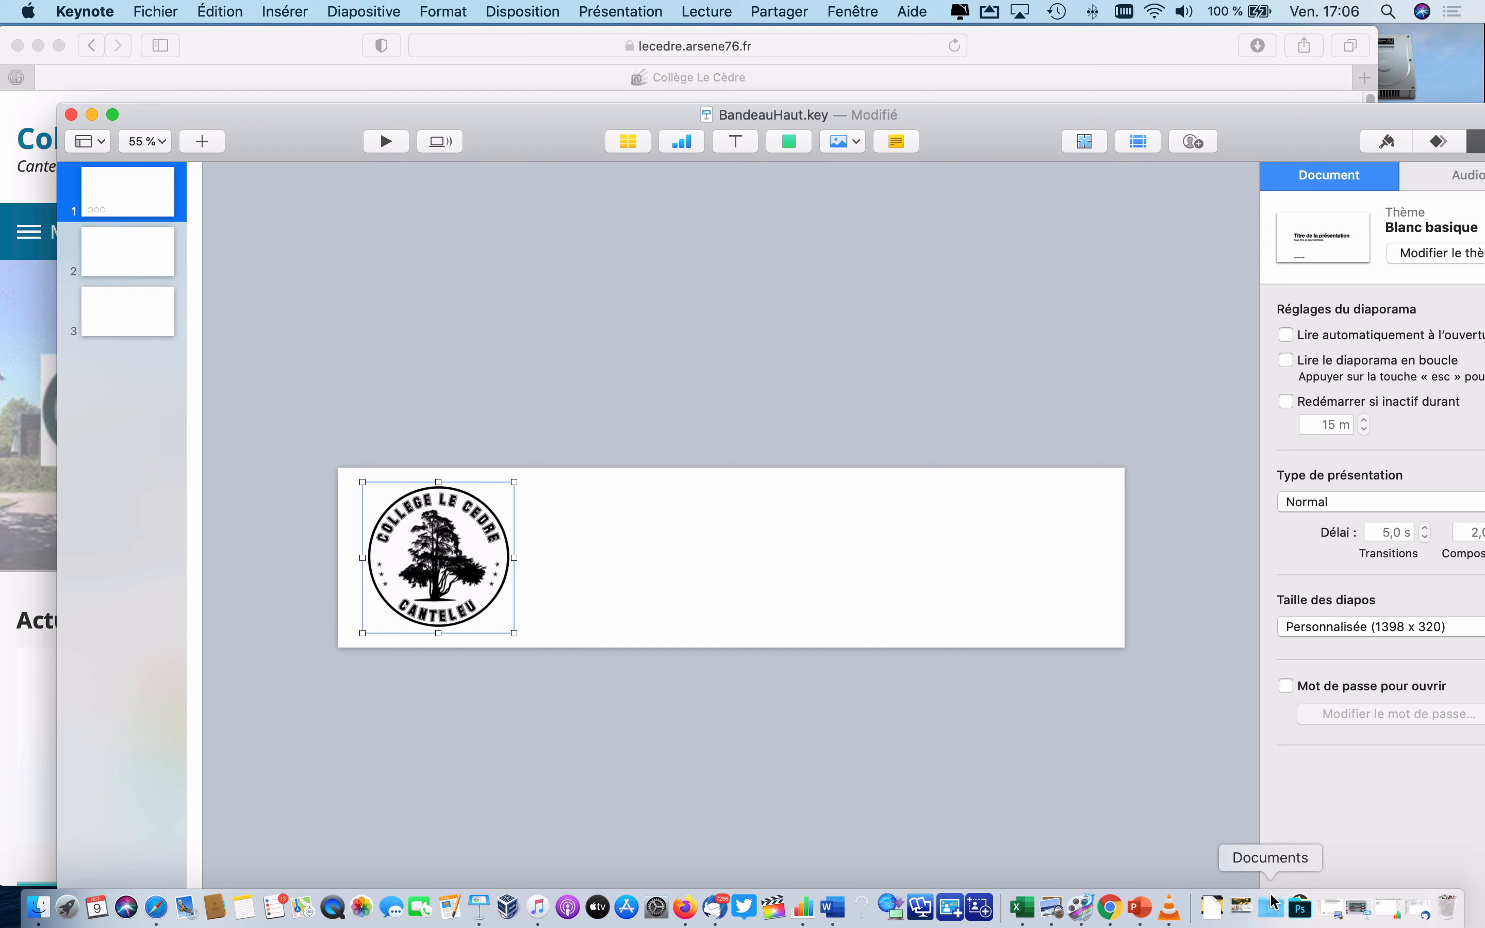
Insert the open-book image from the Téléchargements folder on the first slide and enlarge and position it to cover the whole banner.
left_click(1240, 908)
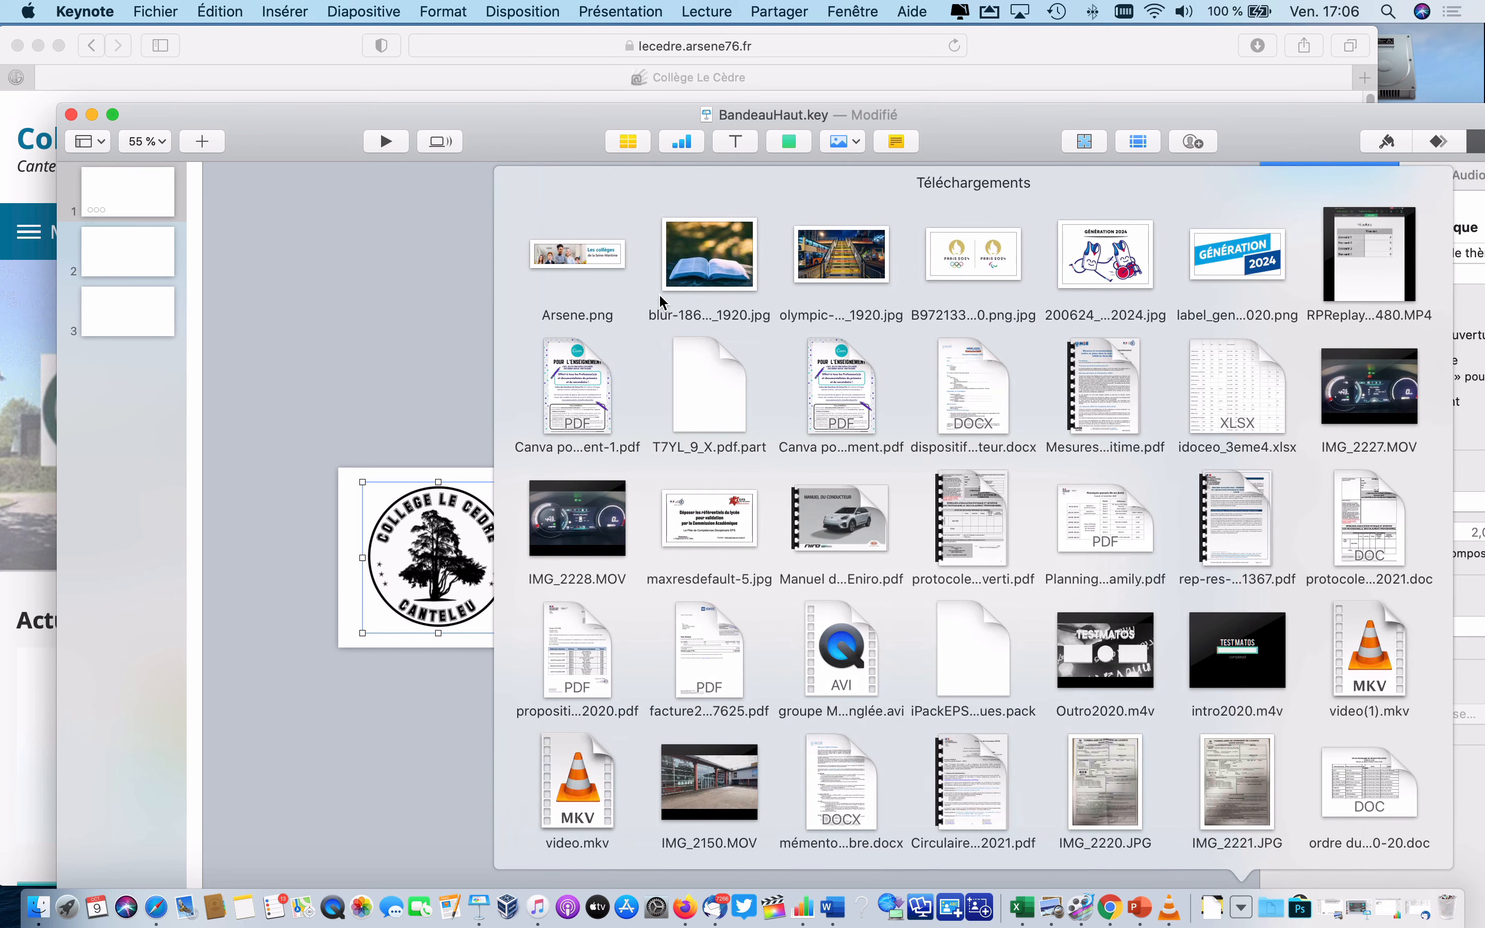
left_click_drag(727, 263, 450, 573)
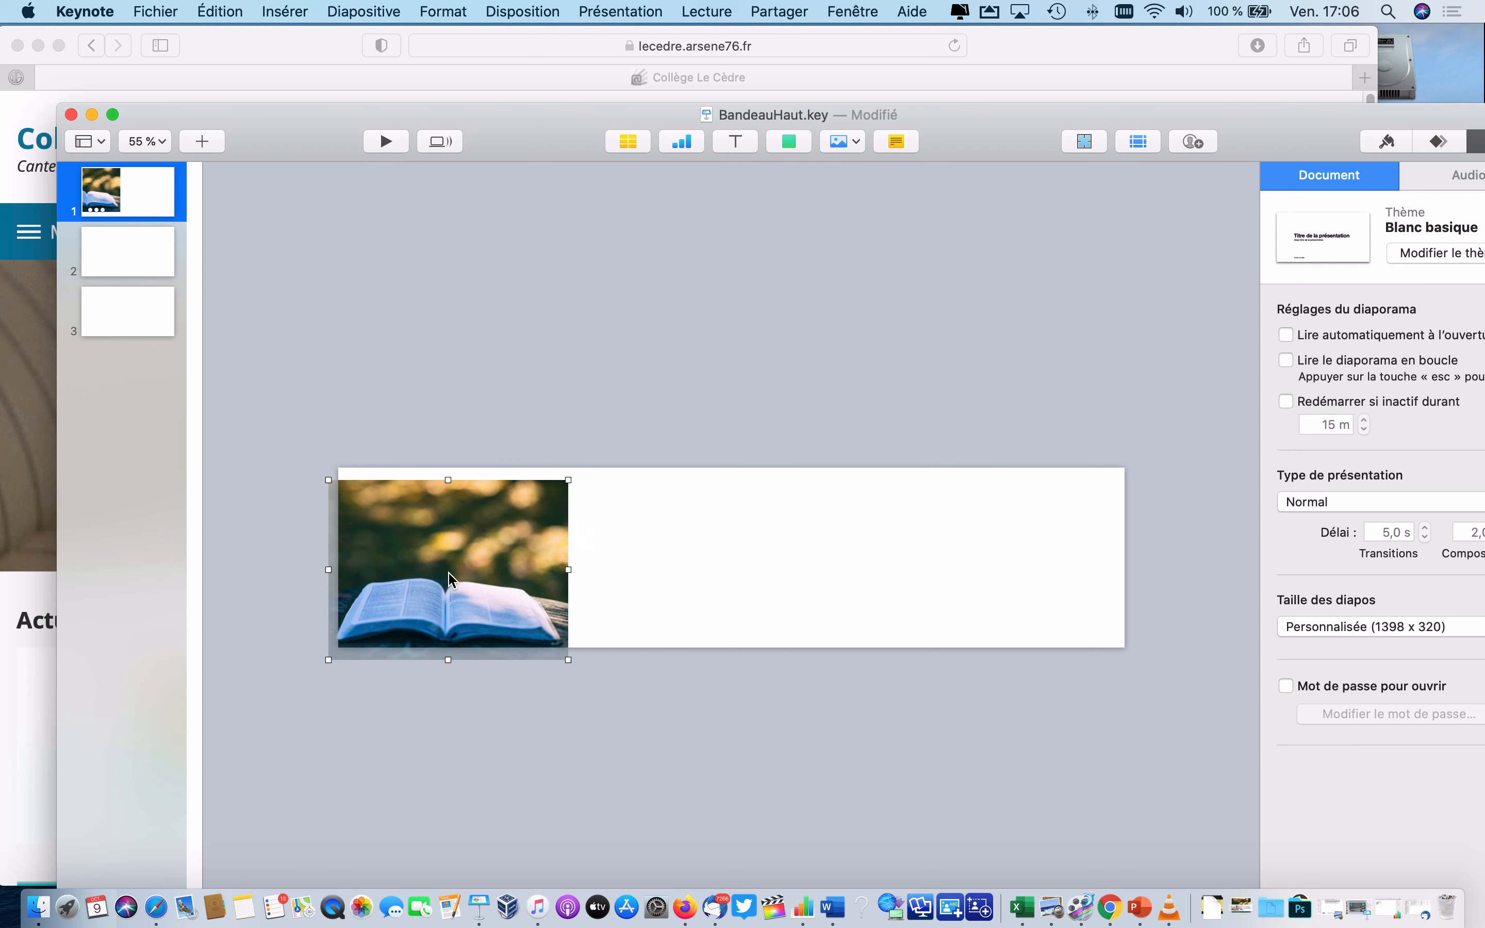
left_click_drag(567, 484, 1471, 478)
left_click_drag(914, 411, 906, 474)
left_click_drag(1280, 145, 1223, 80)
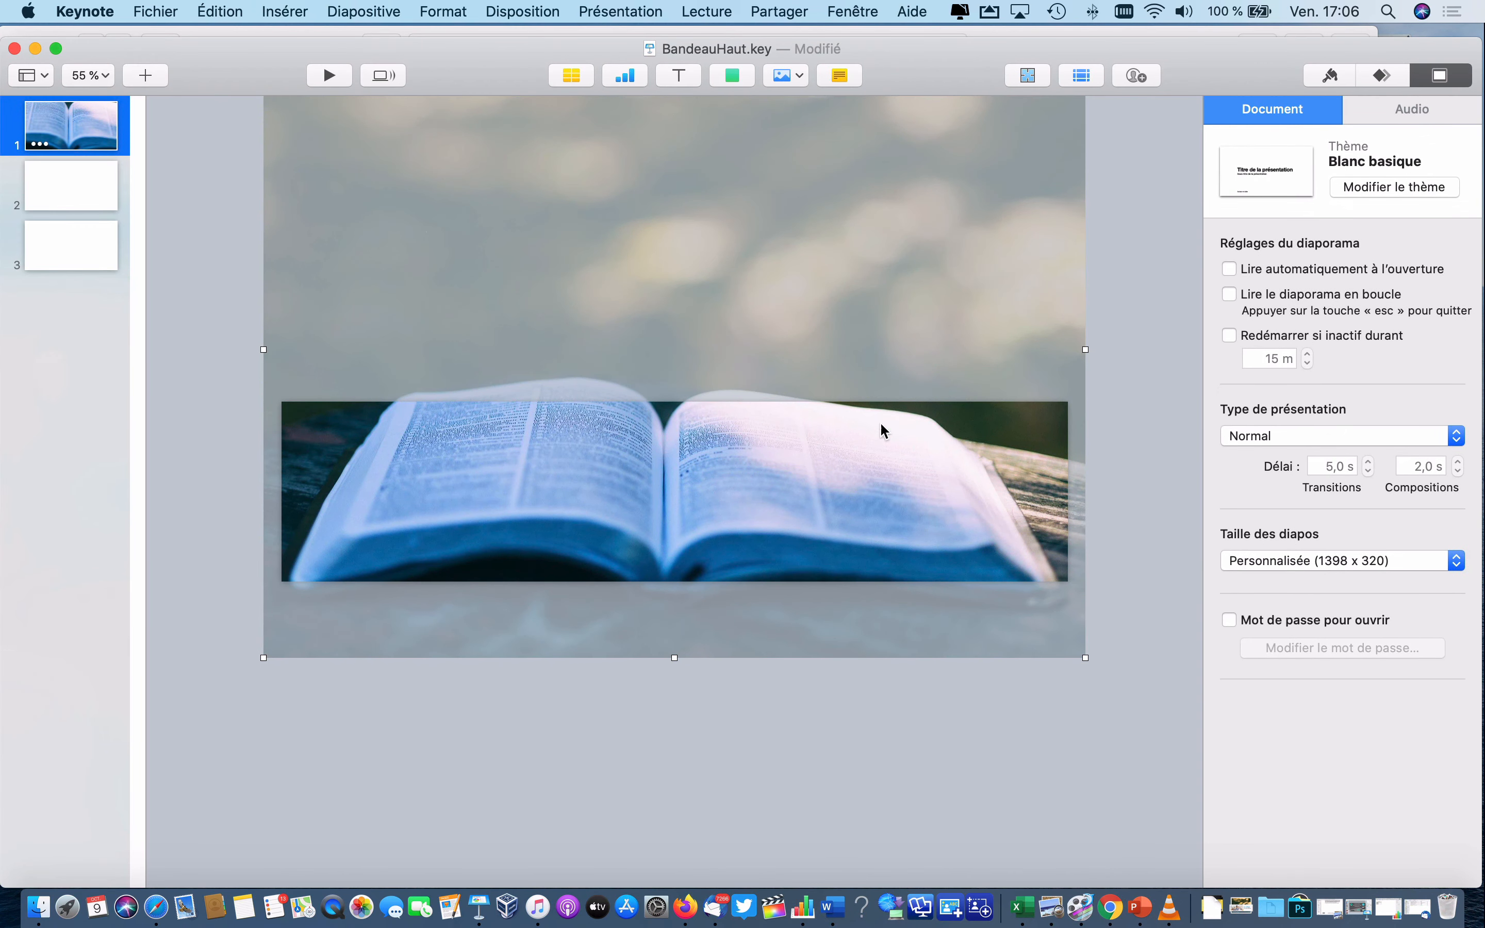
Reduce the book image's opacity to 32 % and send it behind the logo.
left_click(1328, 75)
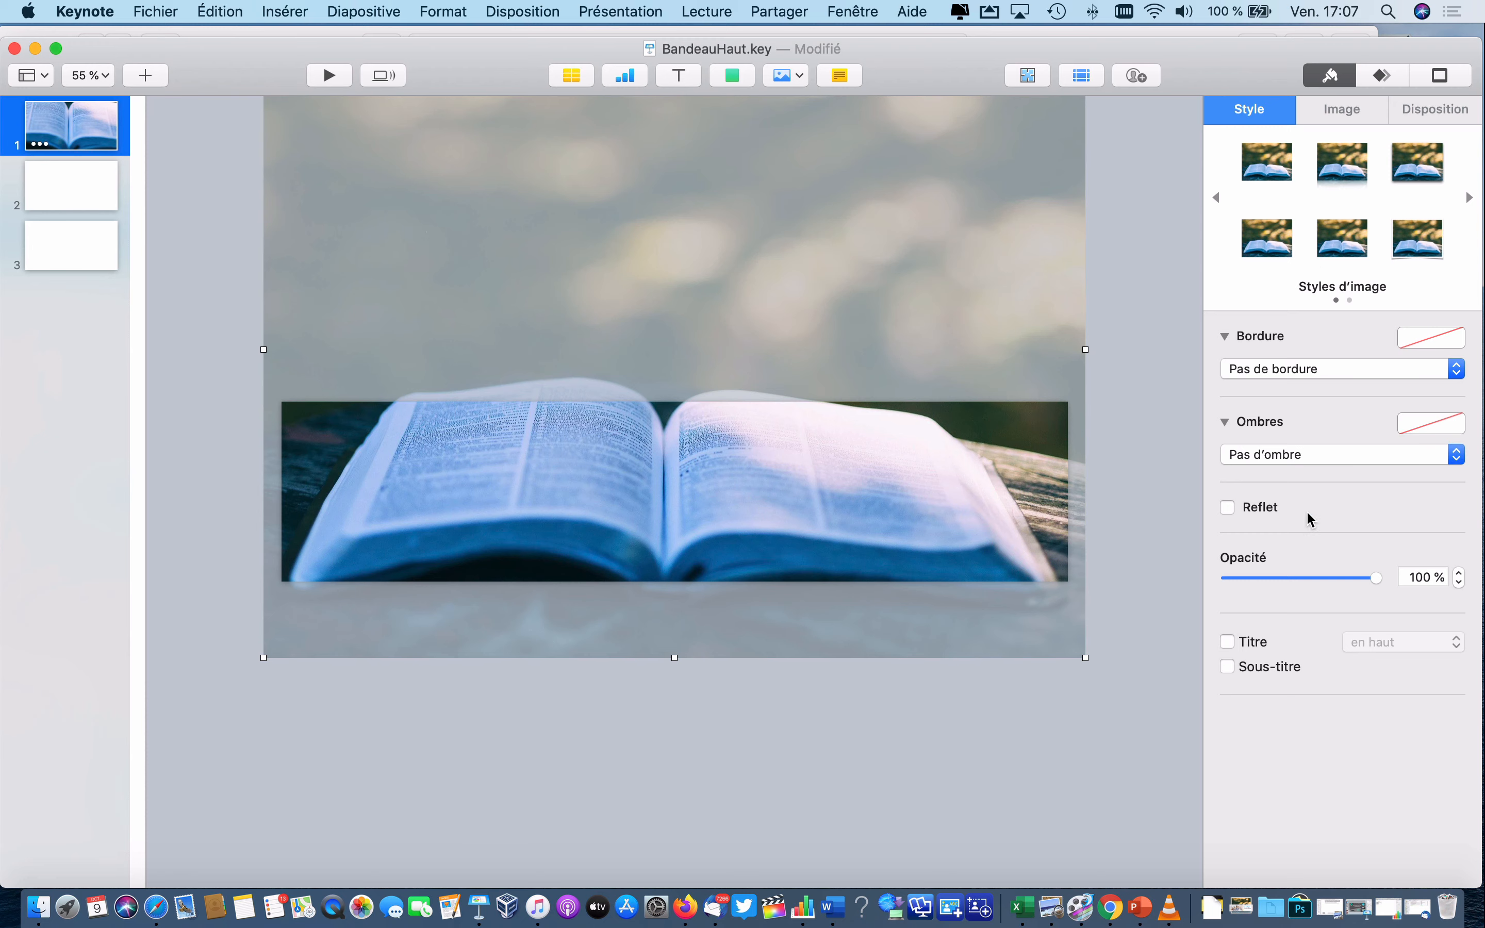
left_click(1304, 578)
mouse_move(1302, 577)
left_mouse_down()
mouse_move(1259, 577)
mouse_move(1272, 578)
left_mouse_up()
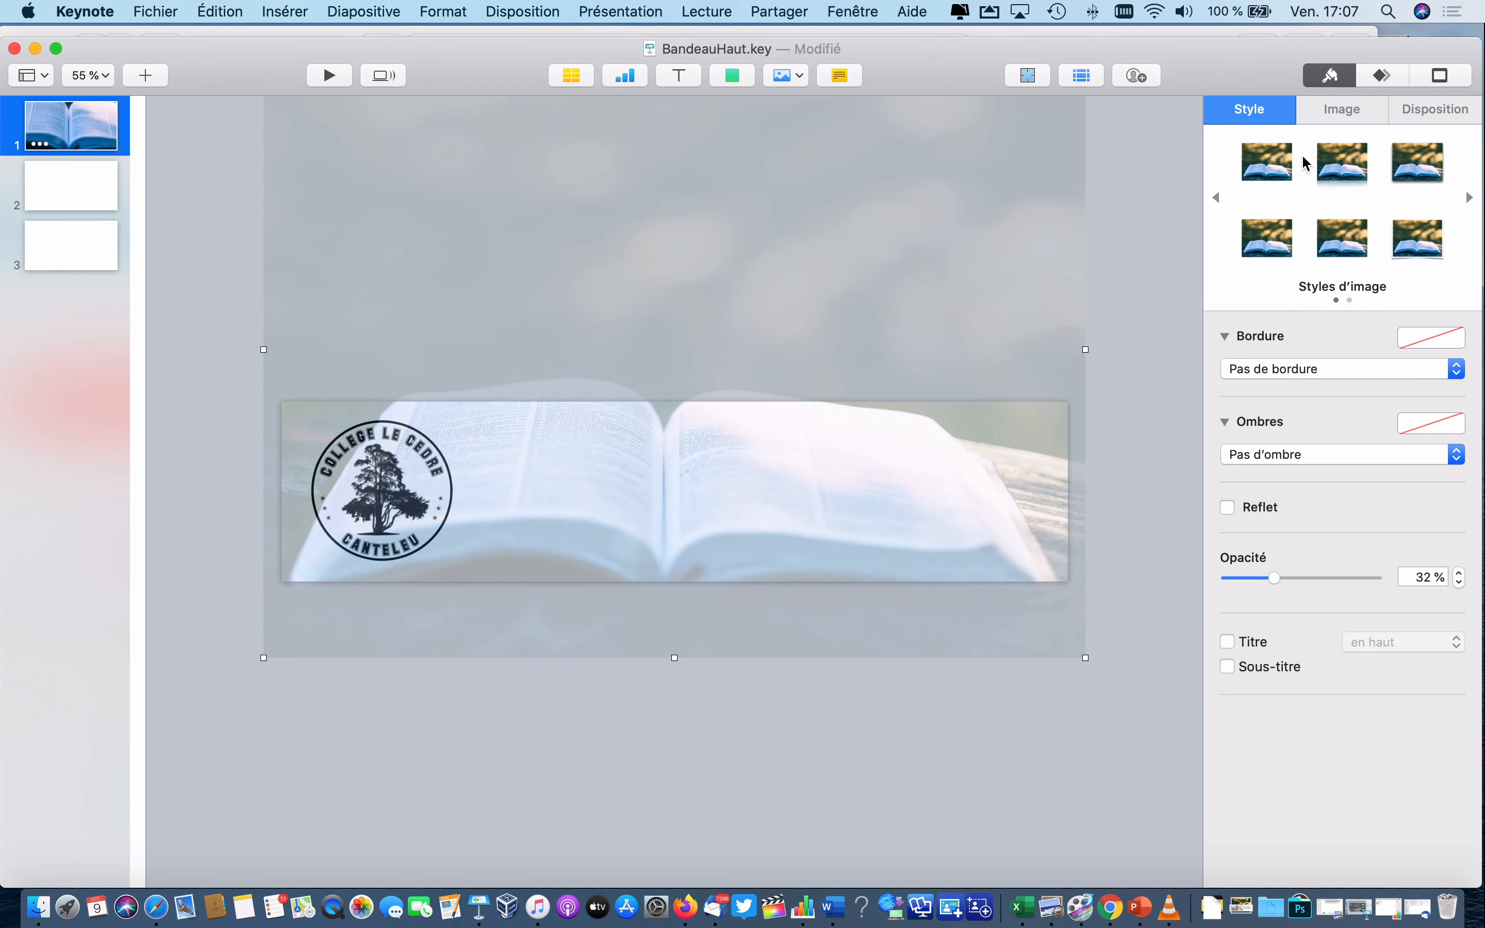
left_click(1411, 111)
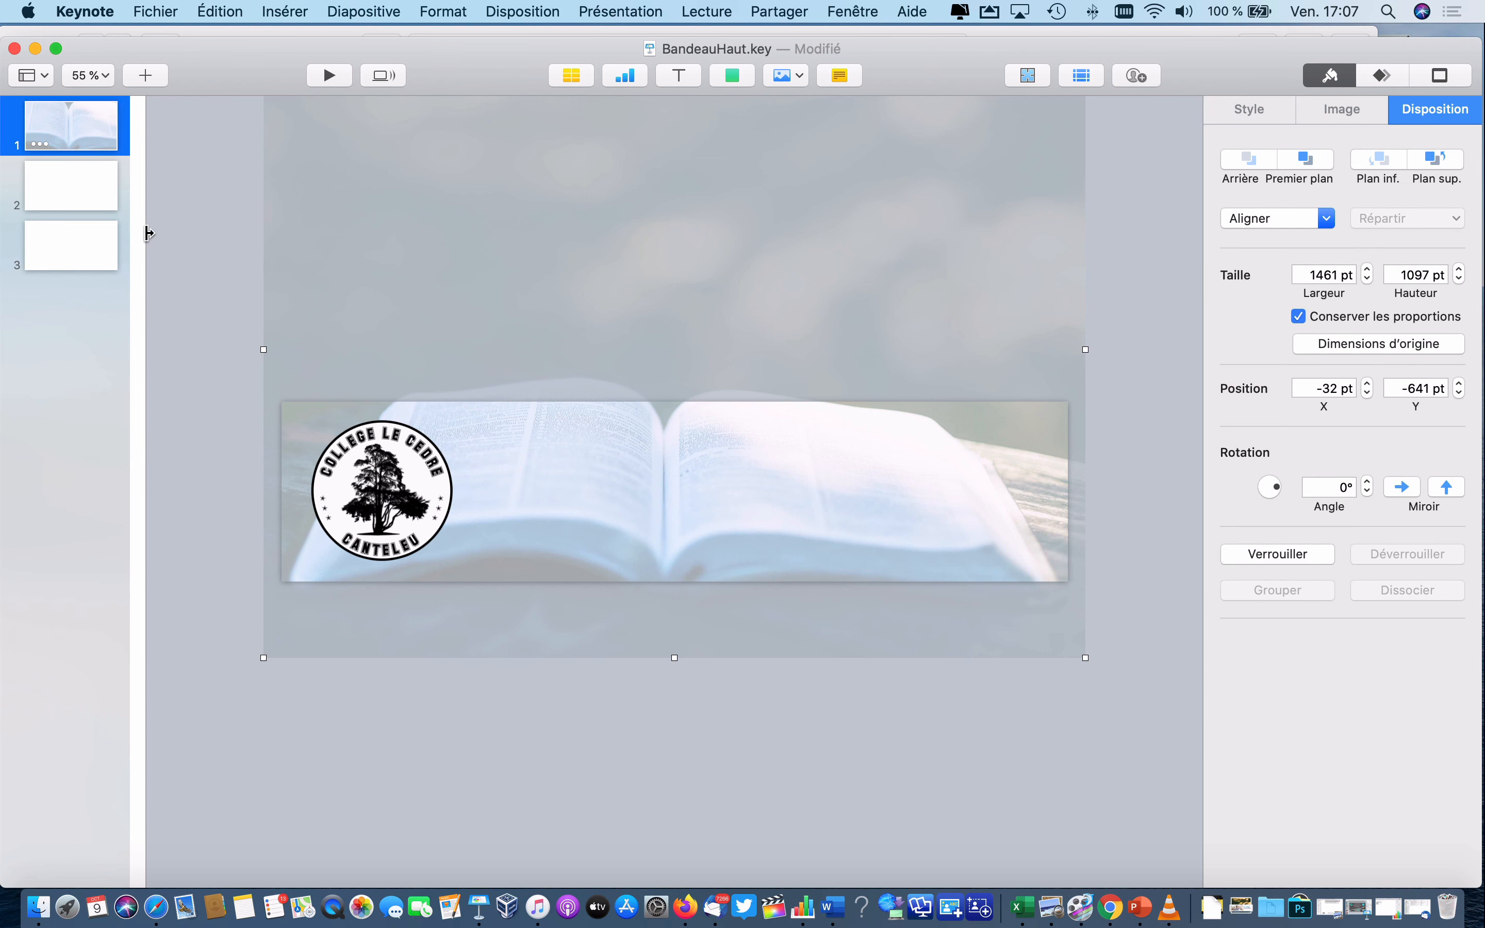
Add a text box in the middle of the banner and format it in the PRIMETIME font at 80 pt.
left_click_drag(148, 232, 305, 242)
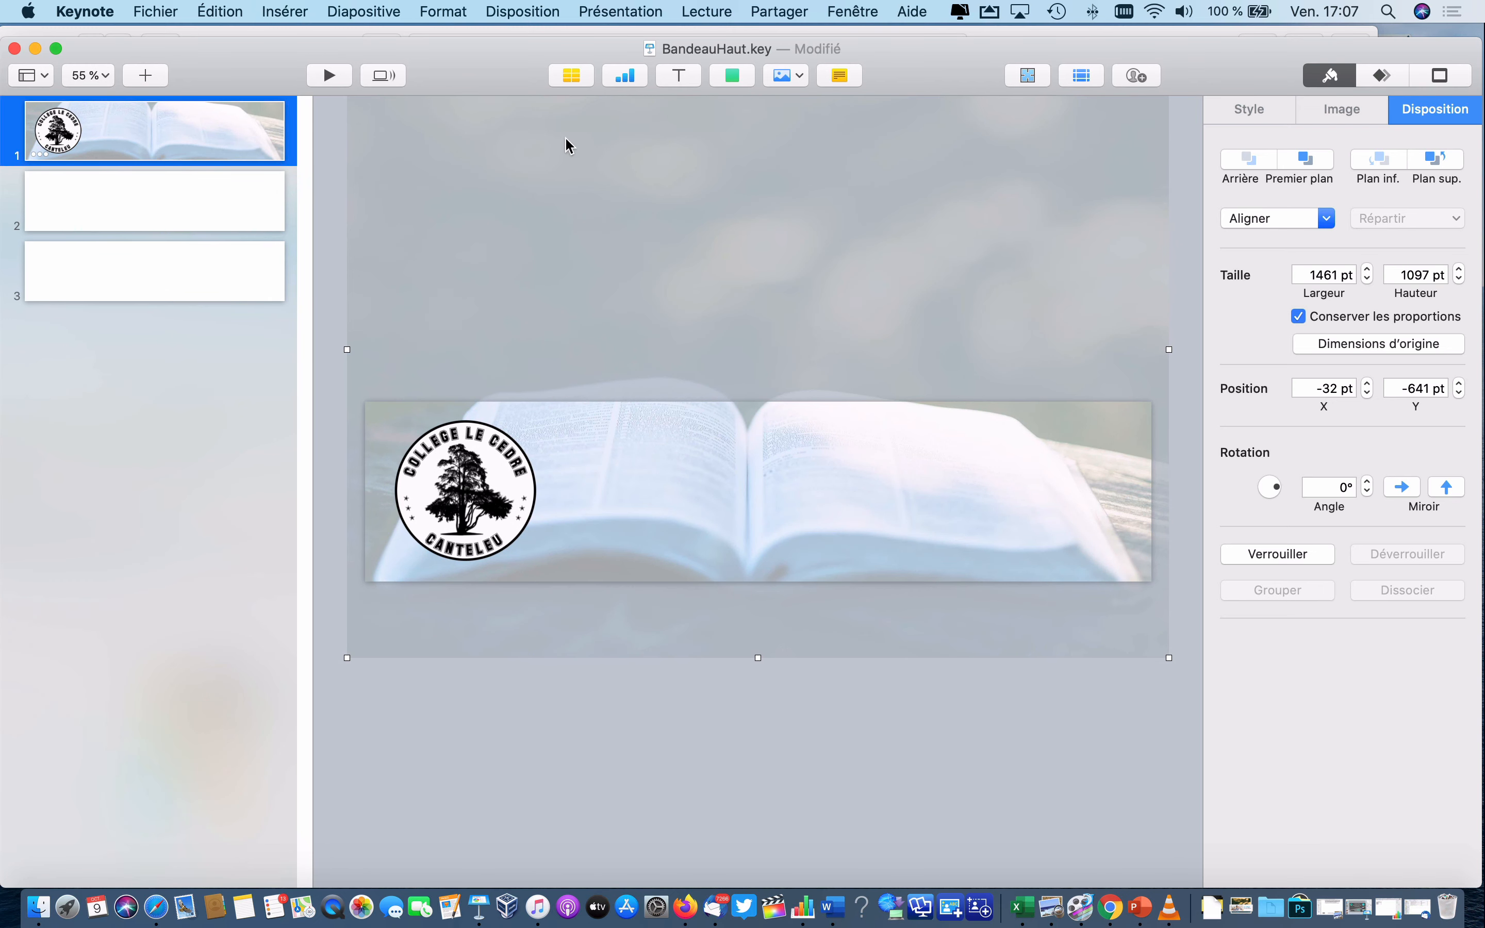
left_click(749, 483)
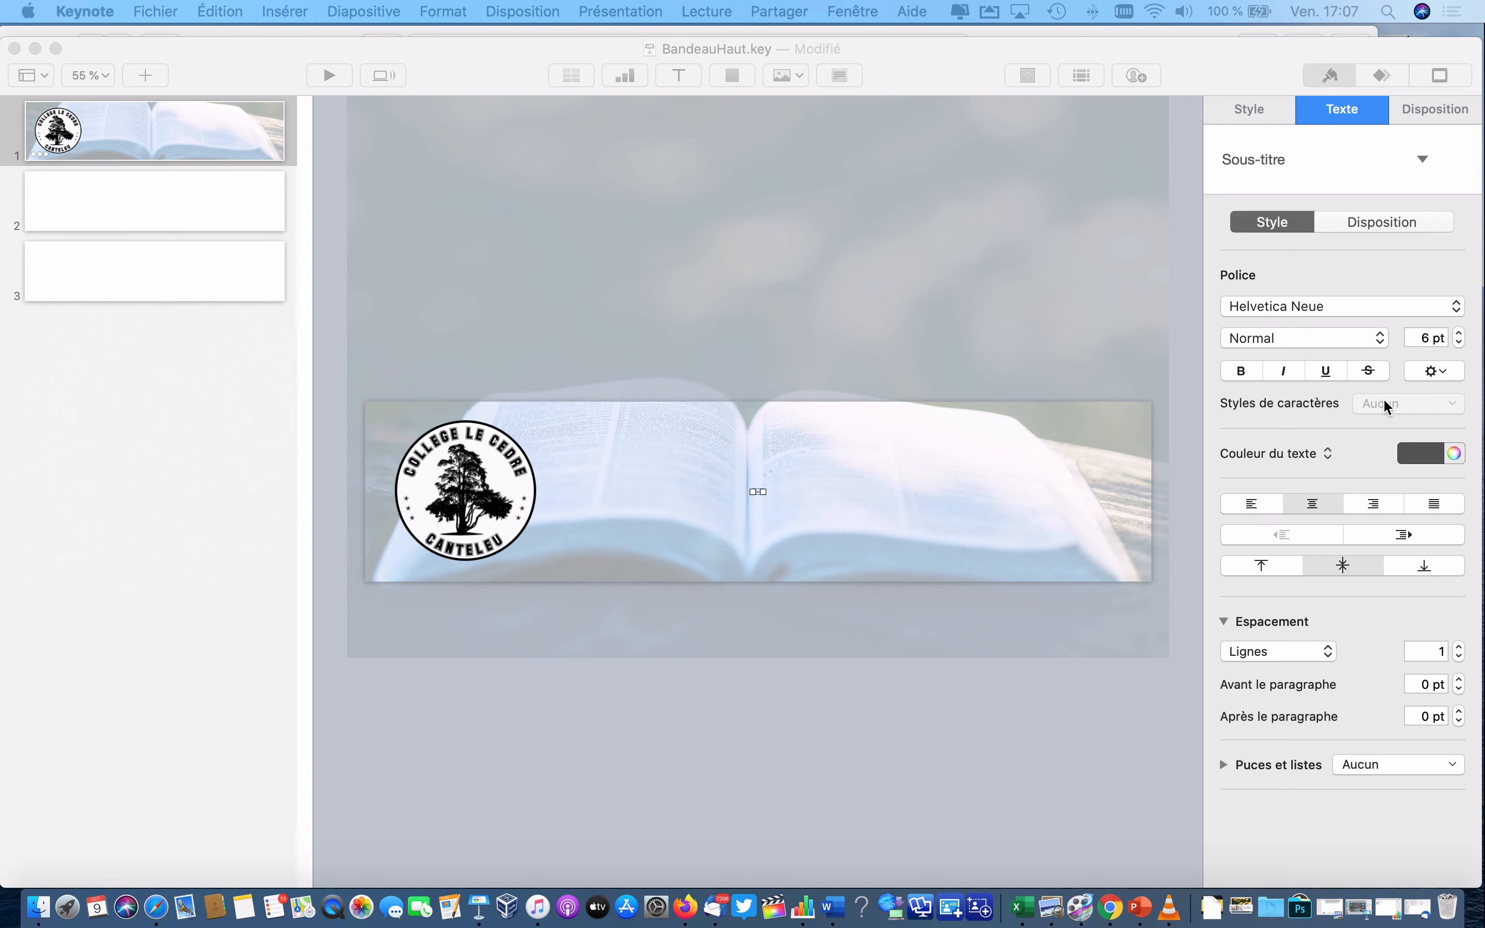
left_click(1330, 305)
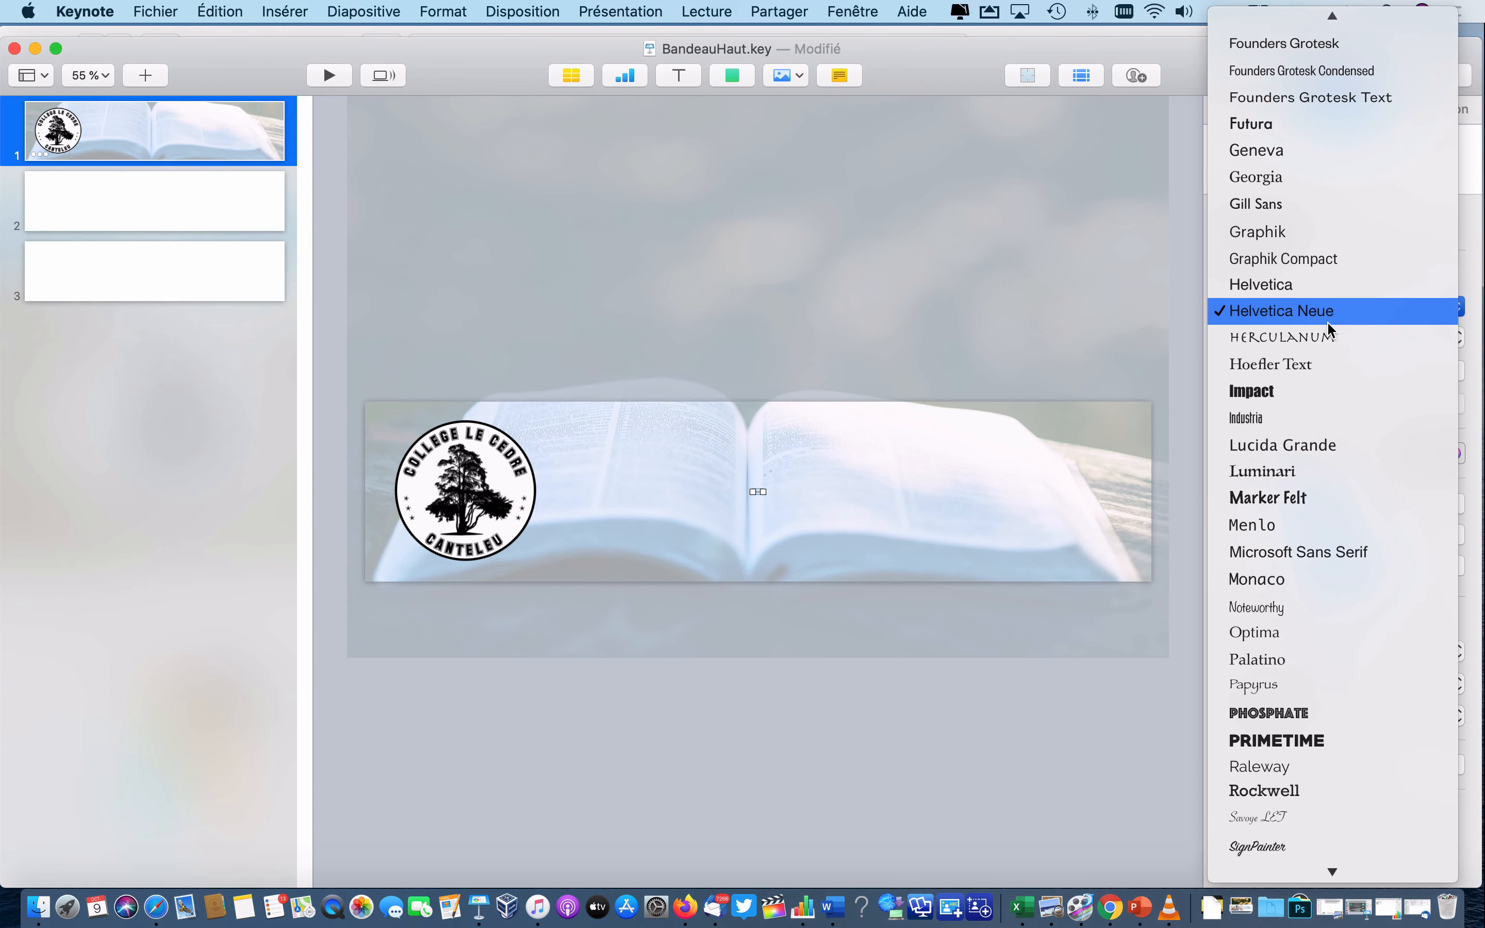
left_click(1270, 741)
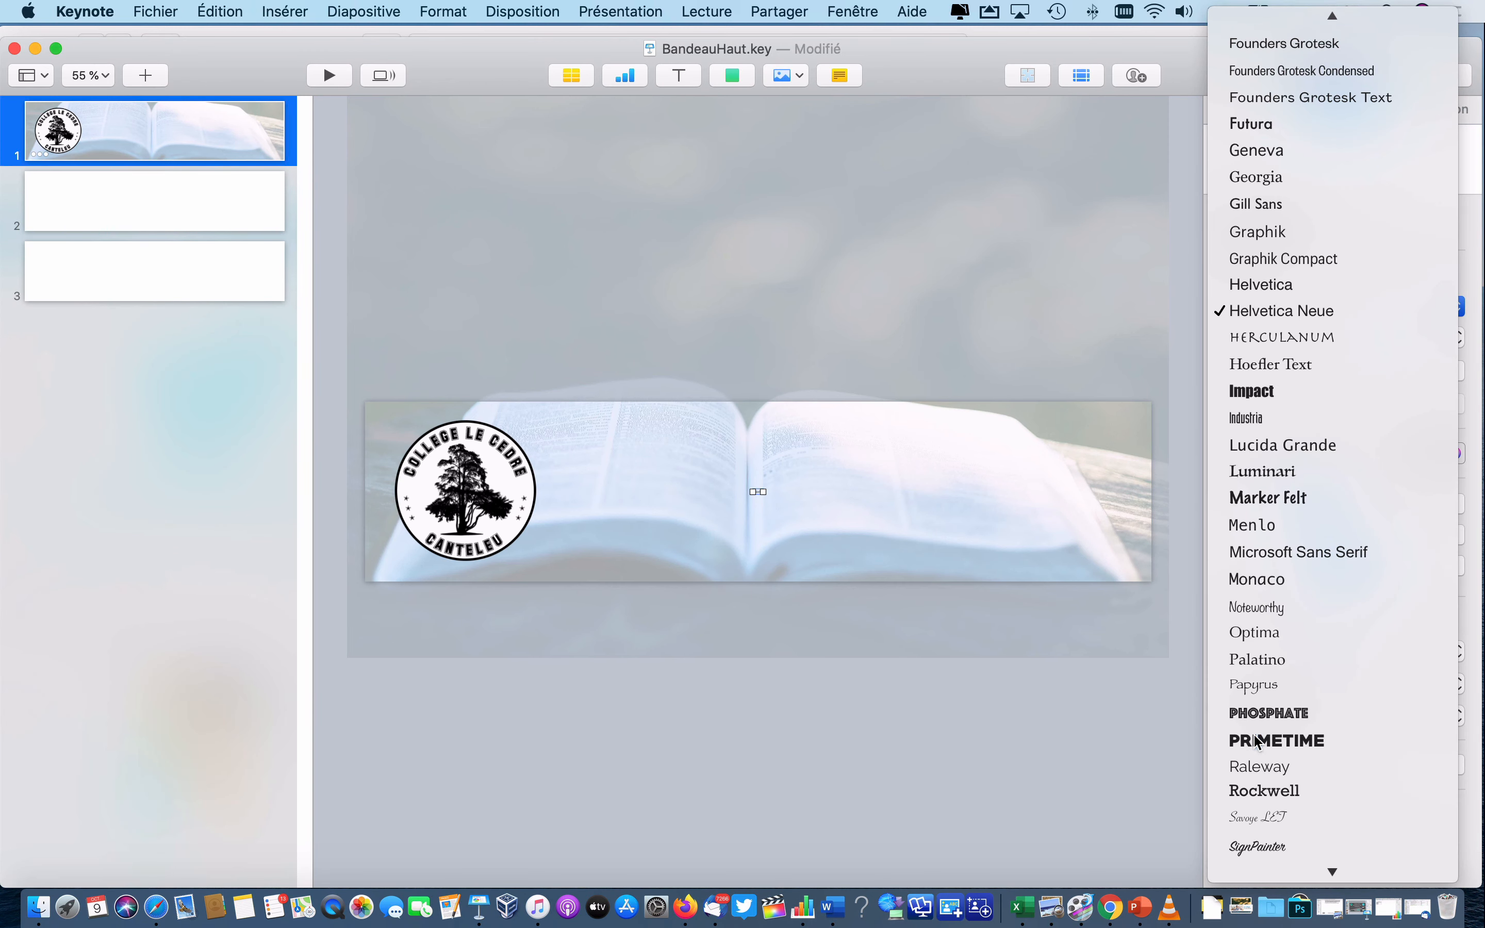
left_click(1446, 344)
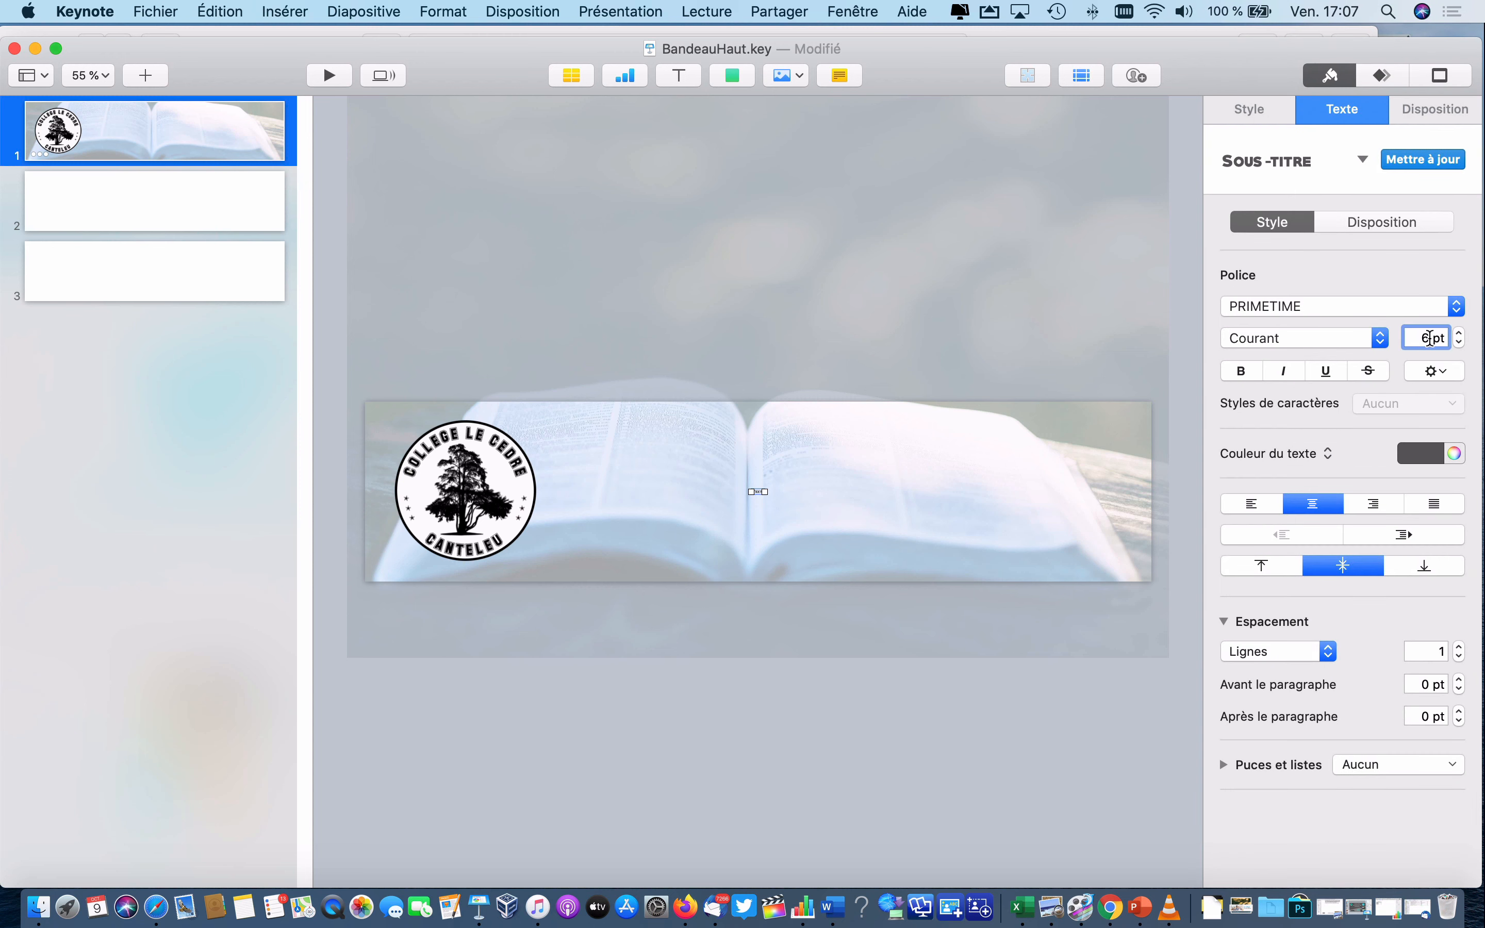
type("80")
key("Return")
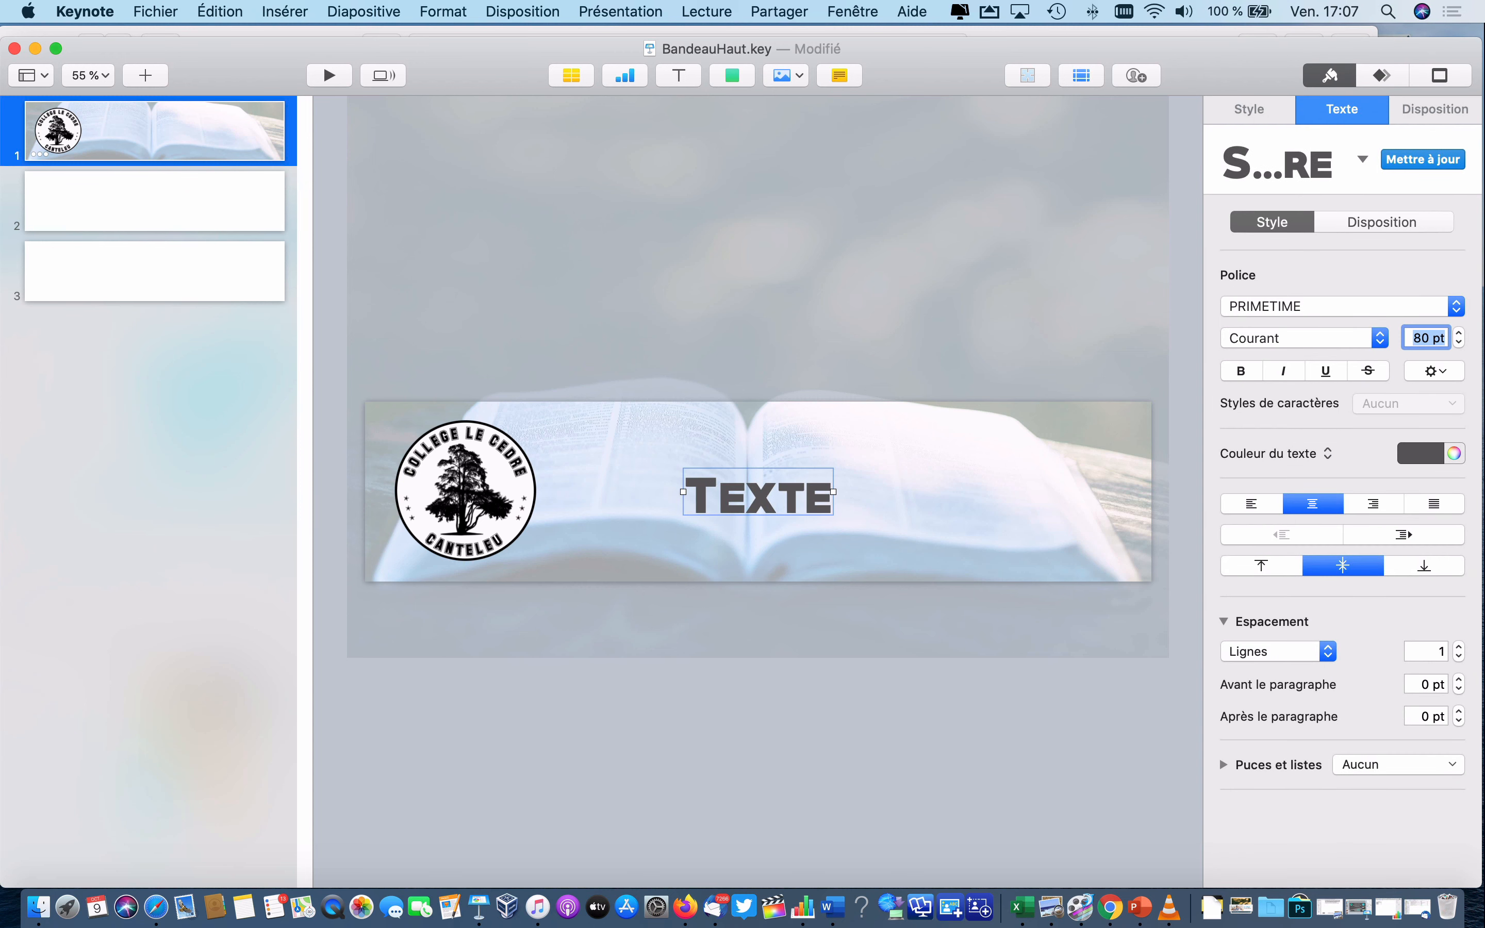
Replace the placeholder text with COLLEGE LE CEDRE and CANTELEU on two lines, and move the text box clear of the logo.
double_click(816, 500)
type("COLL")
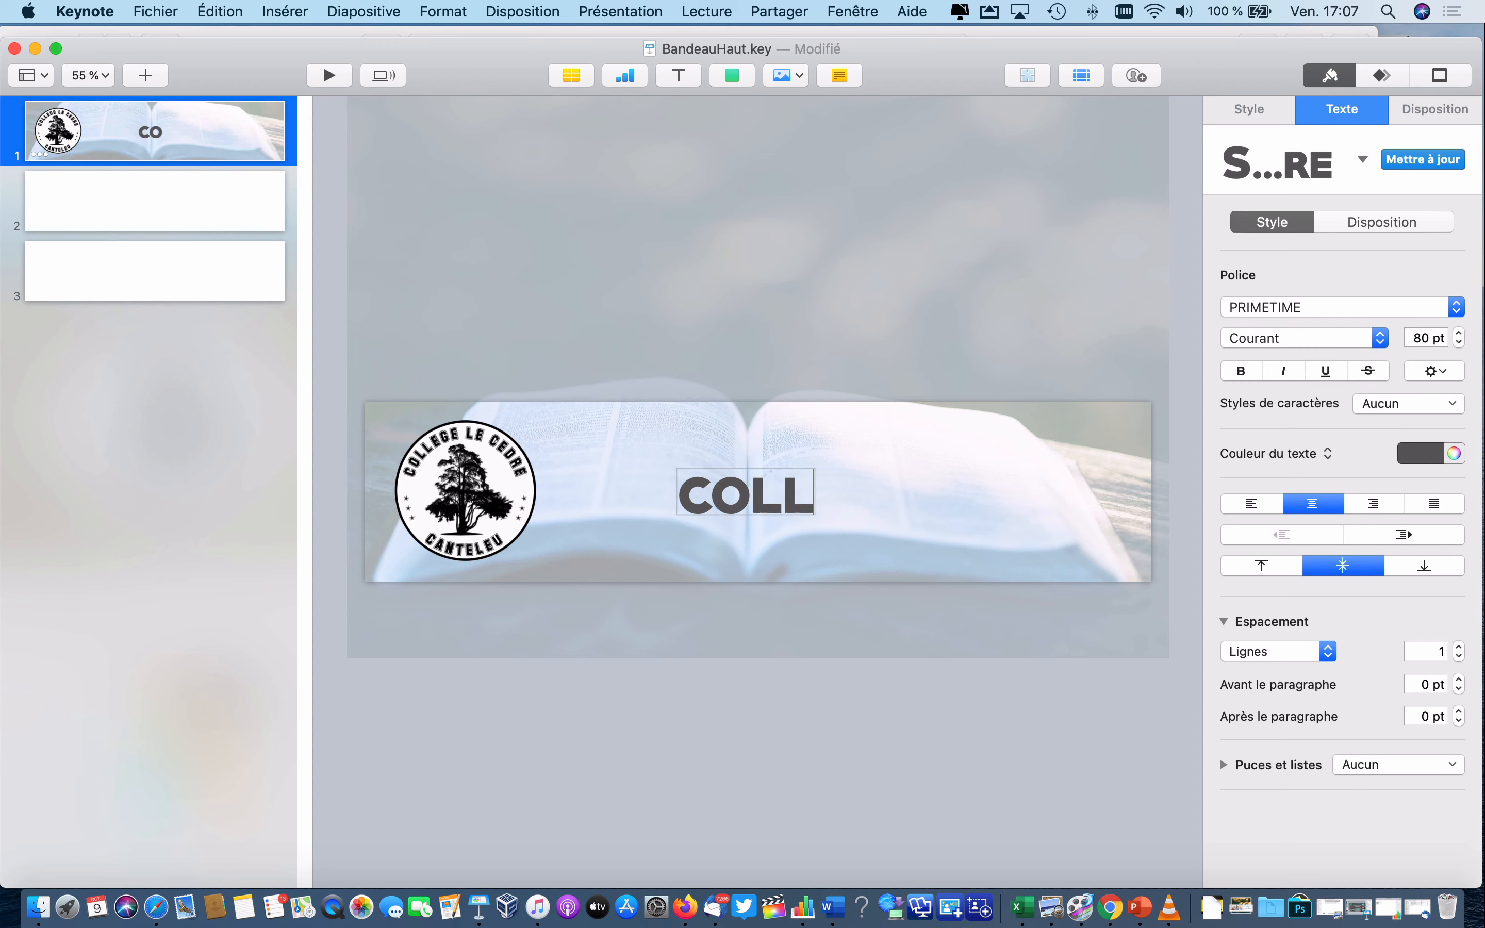
type("EGE LE CE")
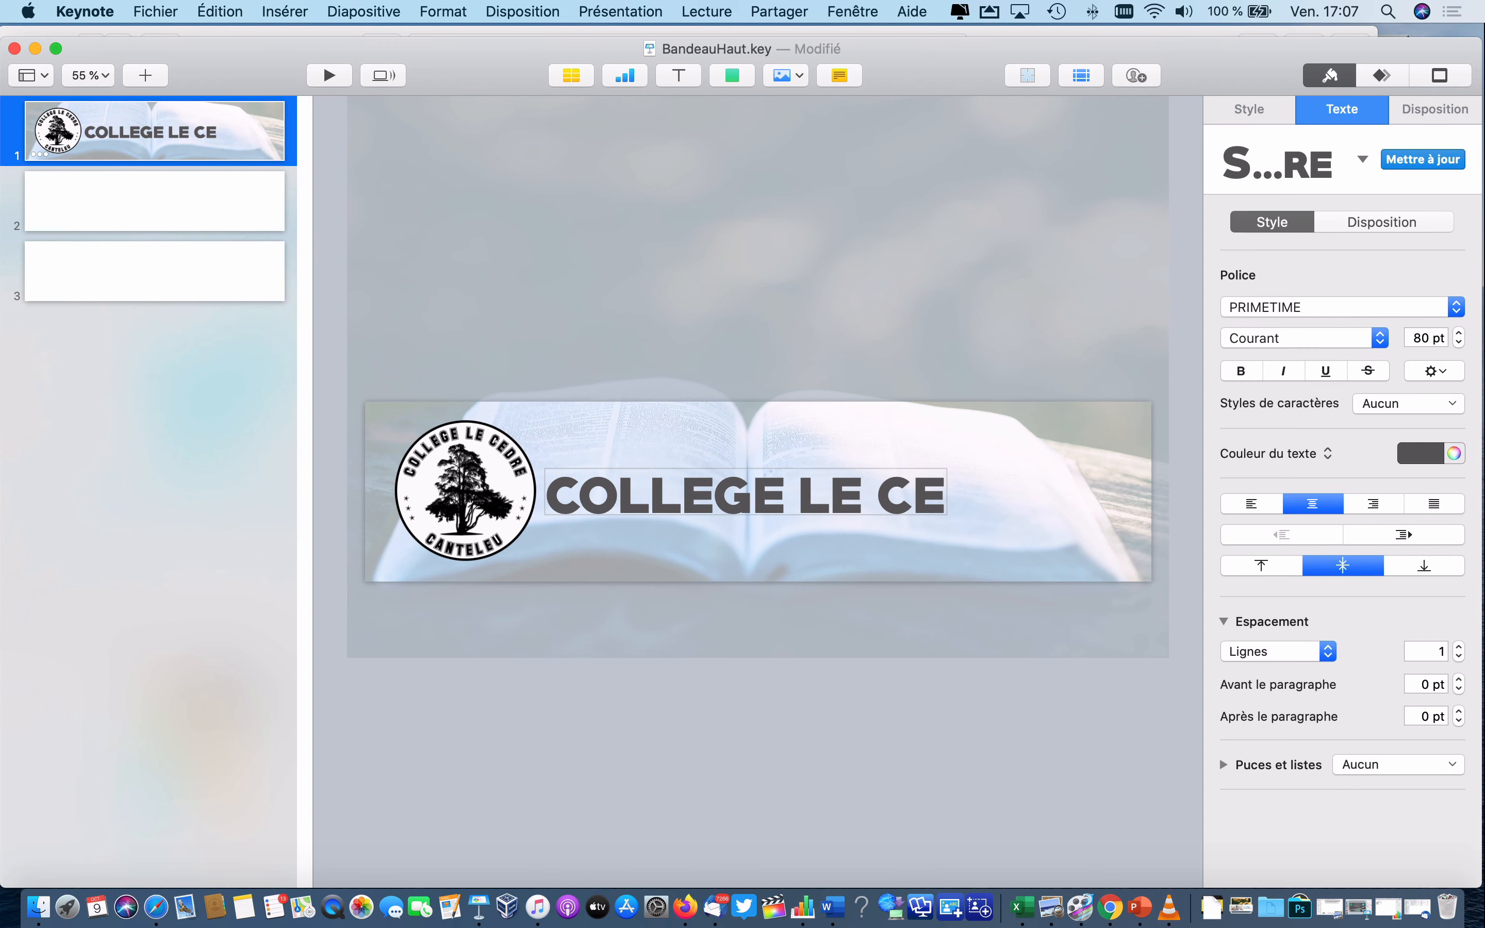
type("DRE CANTELEU")
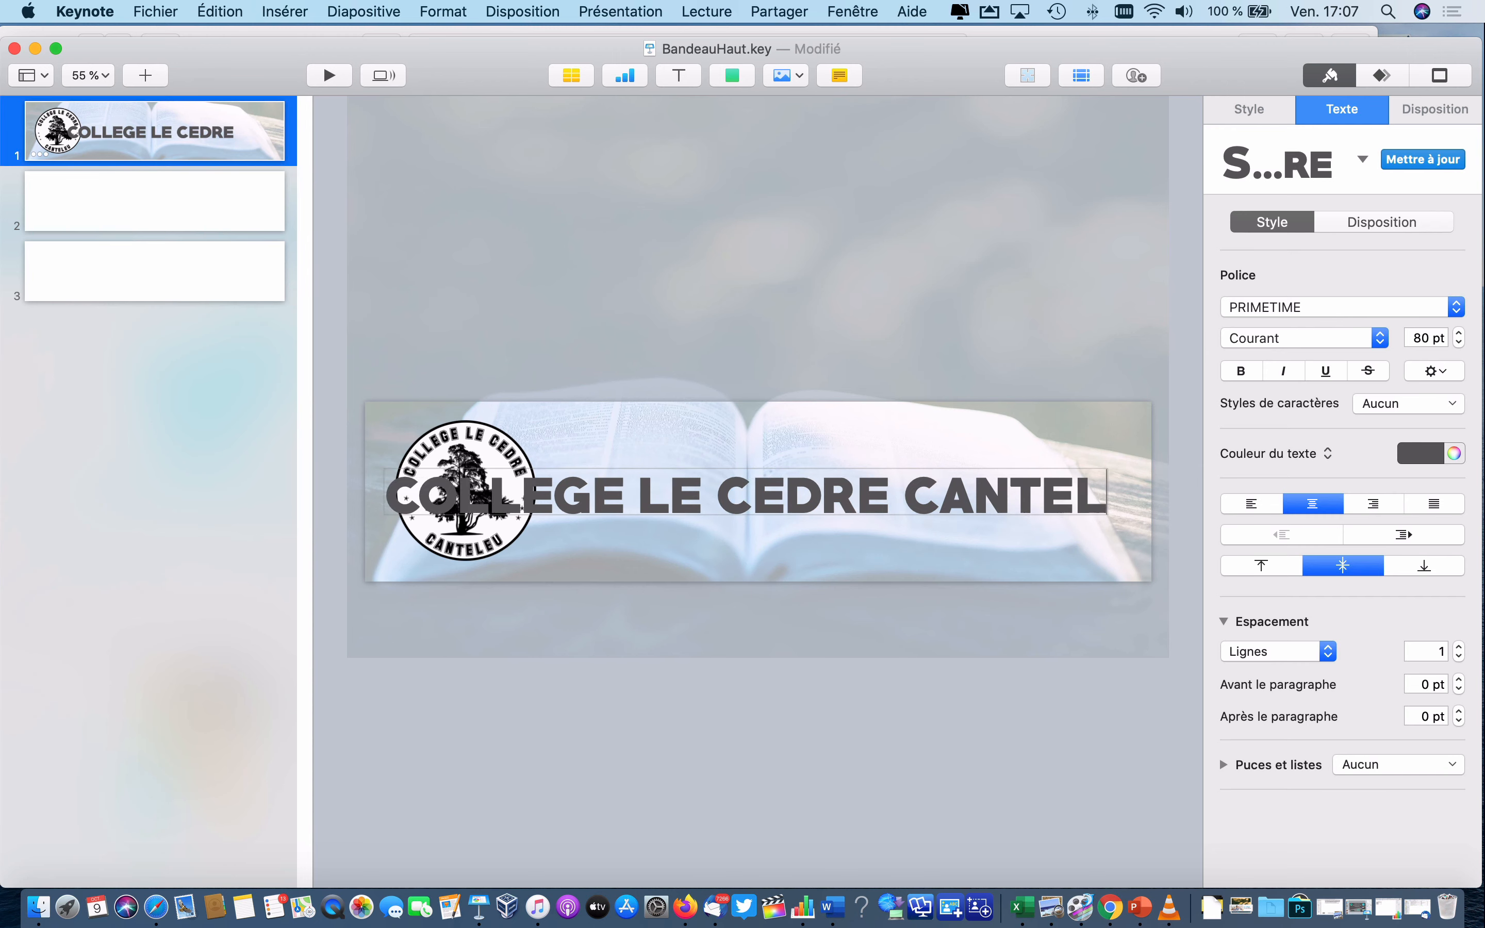
left_click(917, 355)
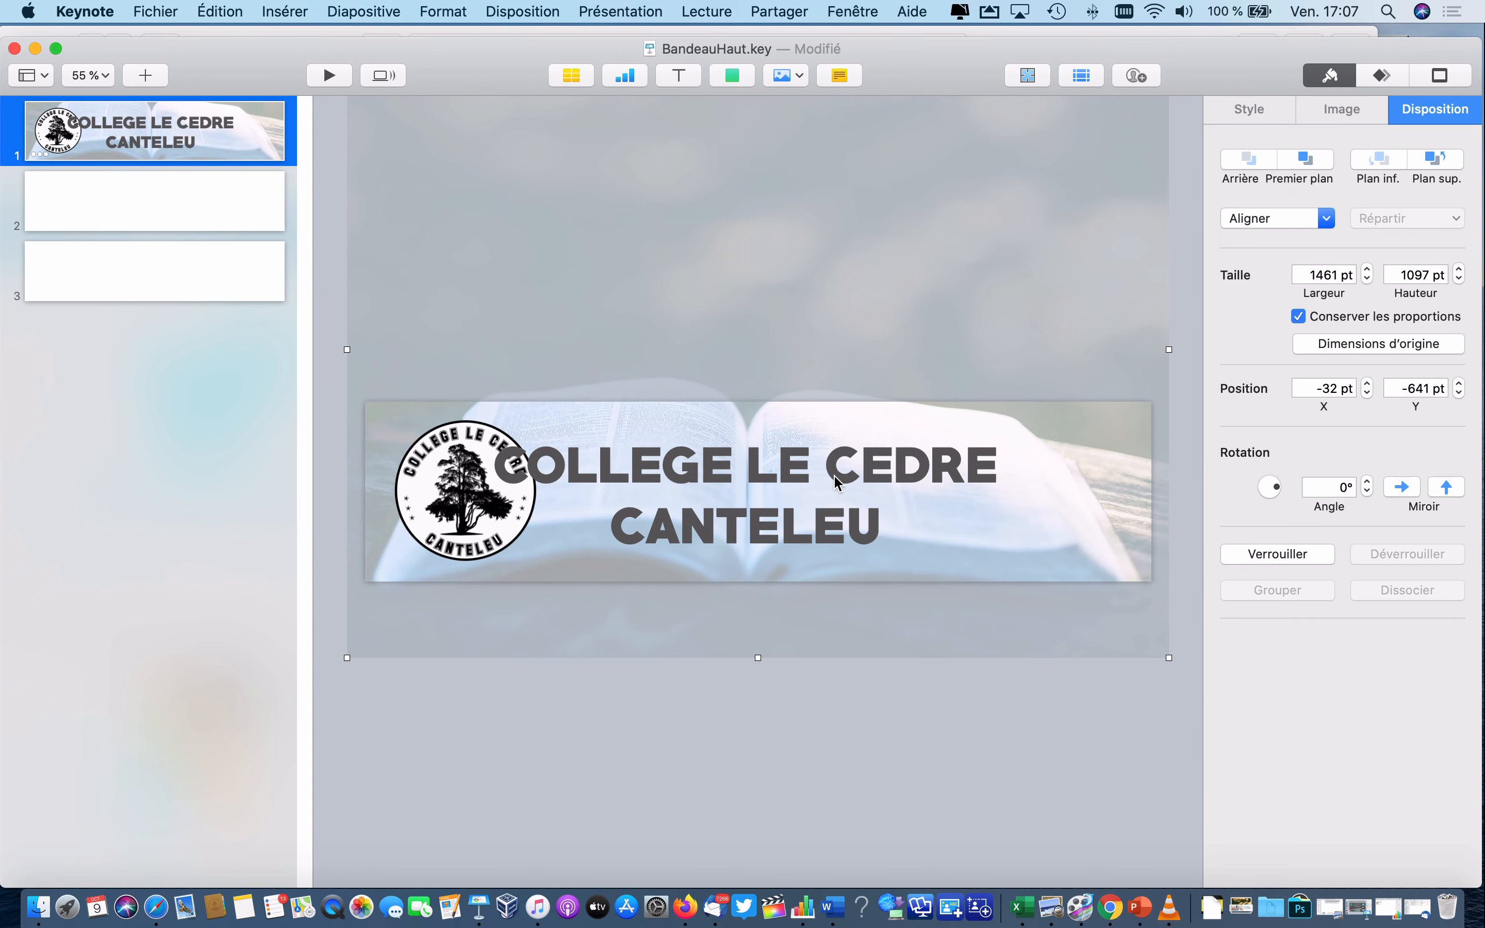
left_click_drag(834, 474, 925, 477)
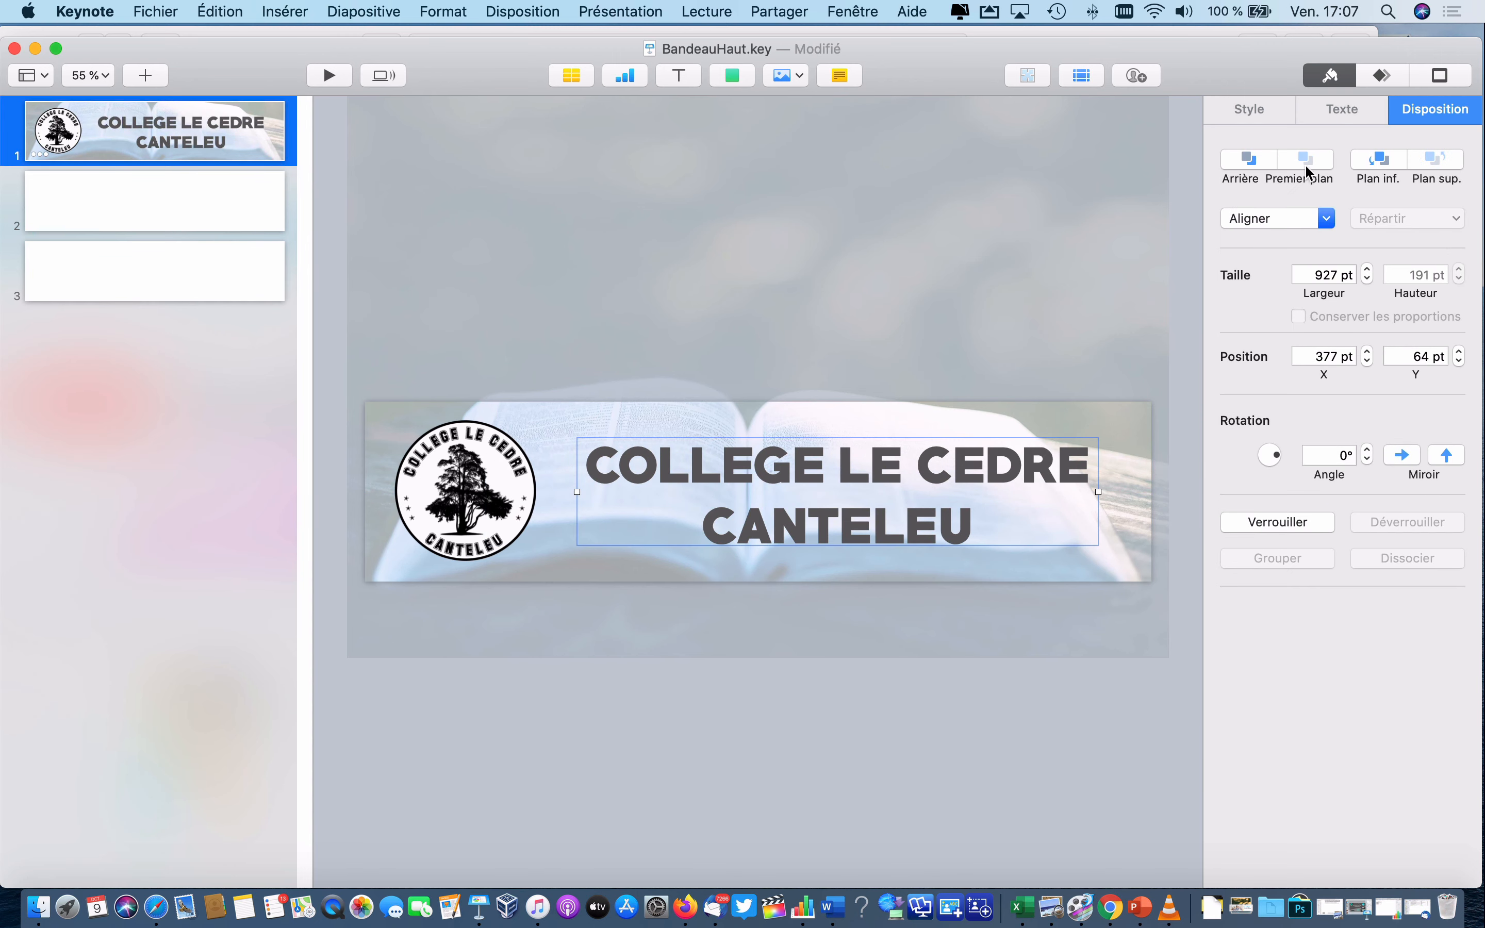
Color the school name black and shift its text box slightly toward the logo.
left_click(1325, 106)
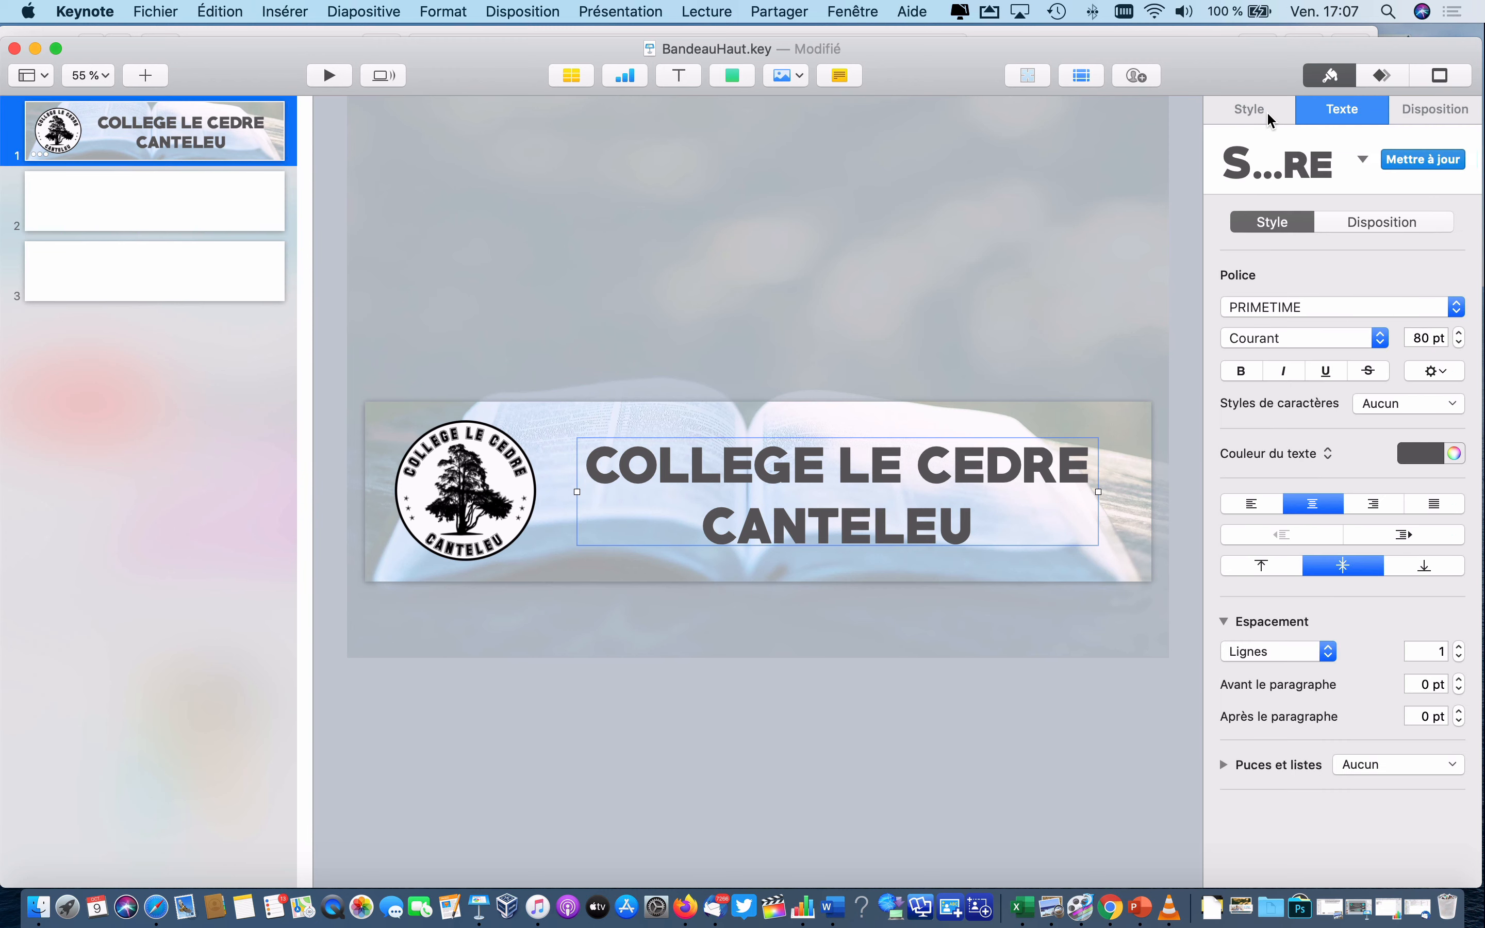
left_click(1424, 458)
left_click(1404, 583)
left_click(1034, 653)
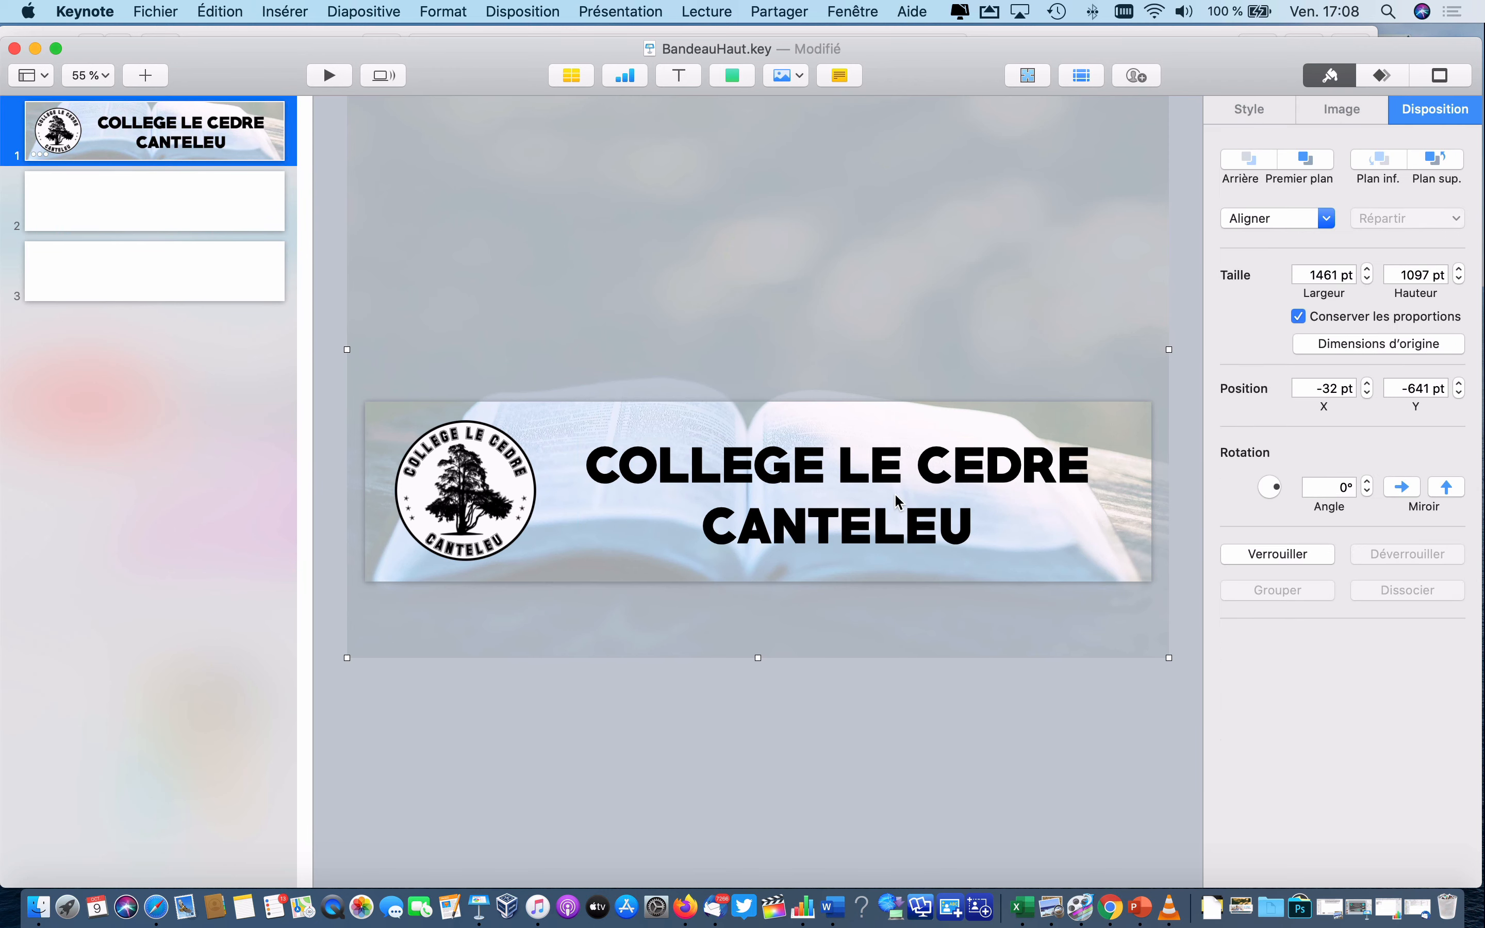
left_click_drag(894, 492, 885, 485)
left_click(872, 270)
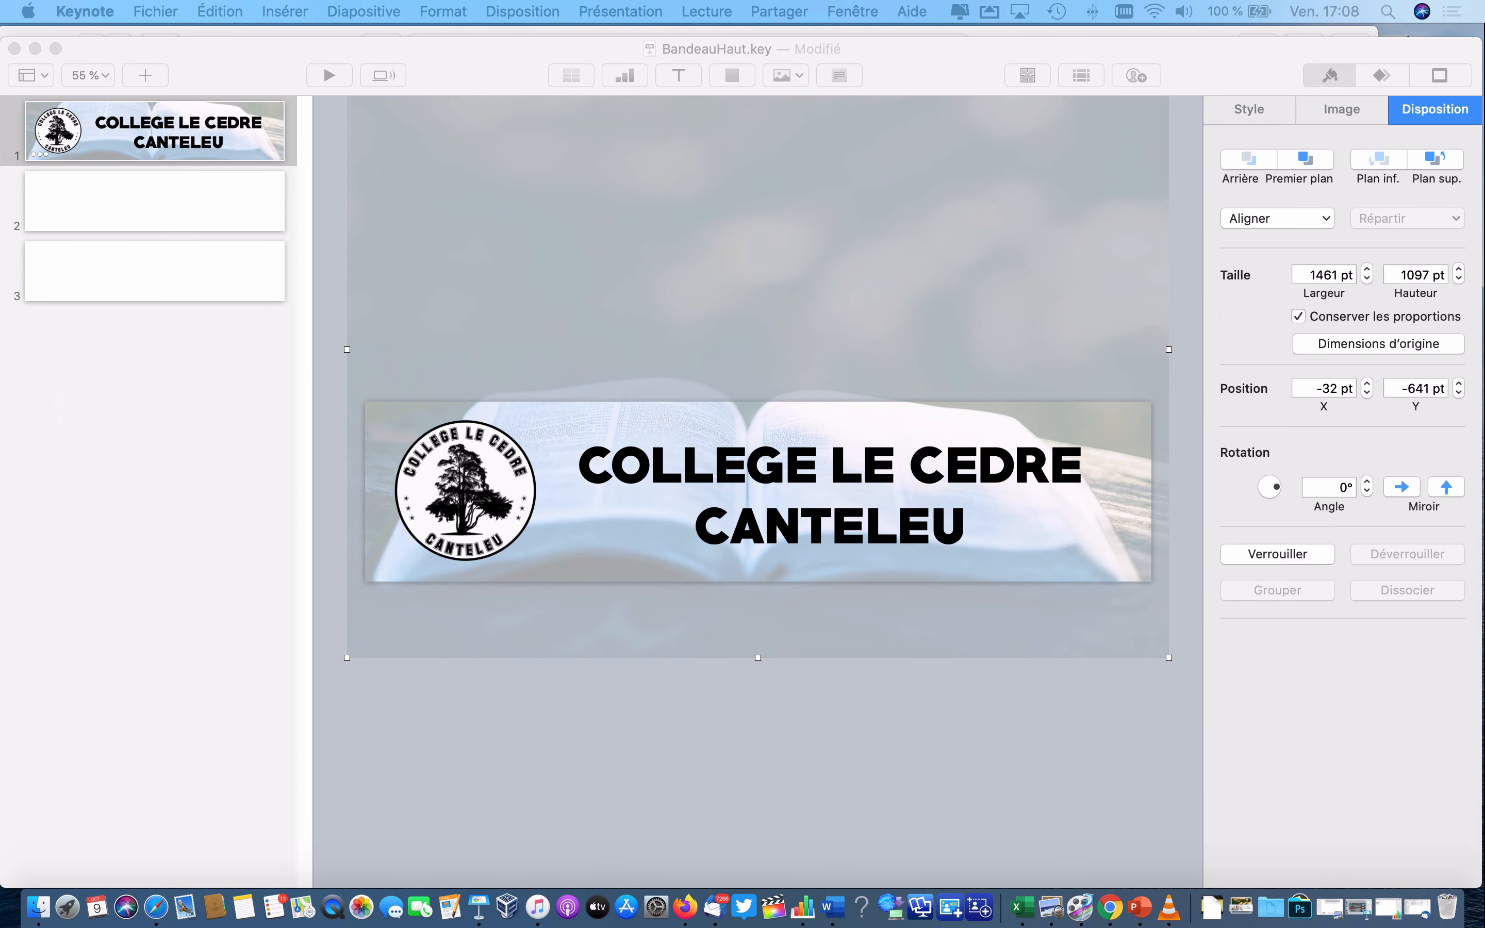
Paste the round college logo onto the second slide.
left_click(123, 236)
key("super+v")
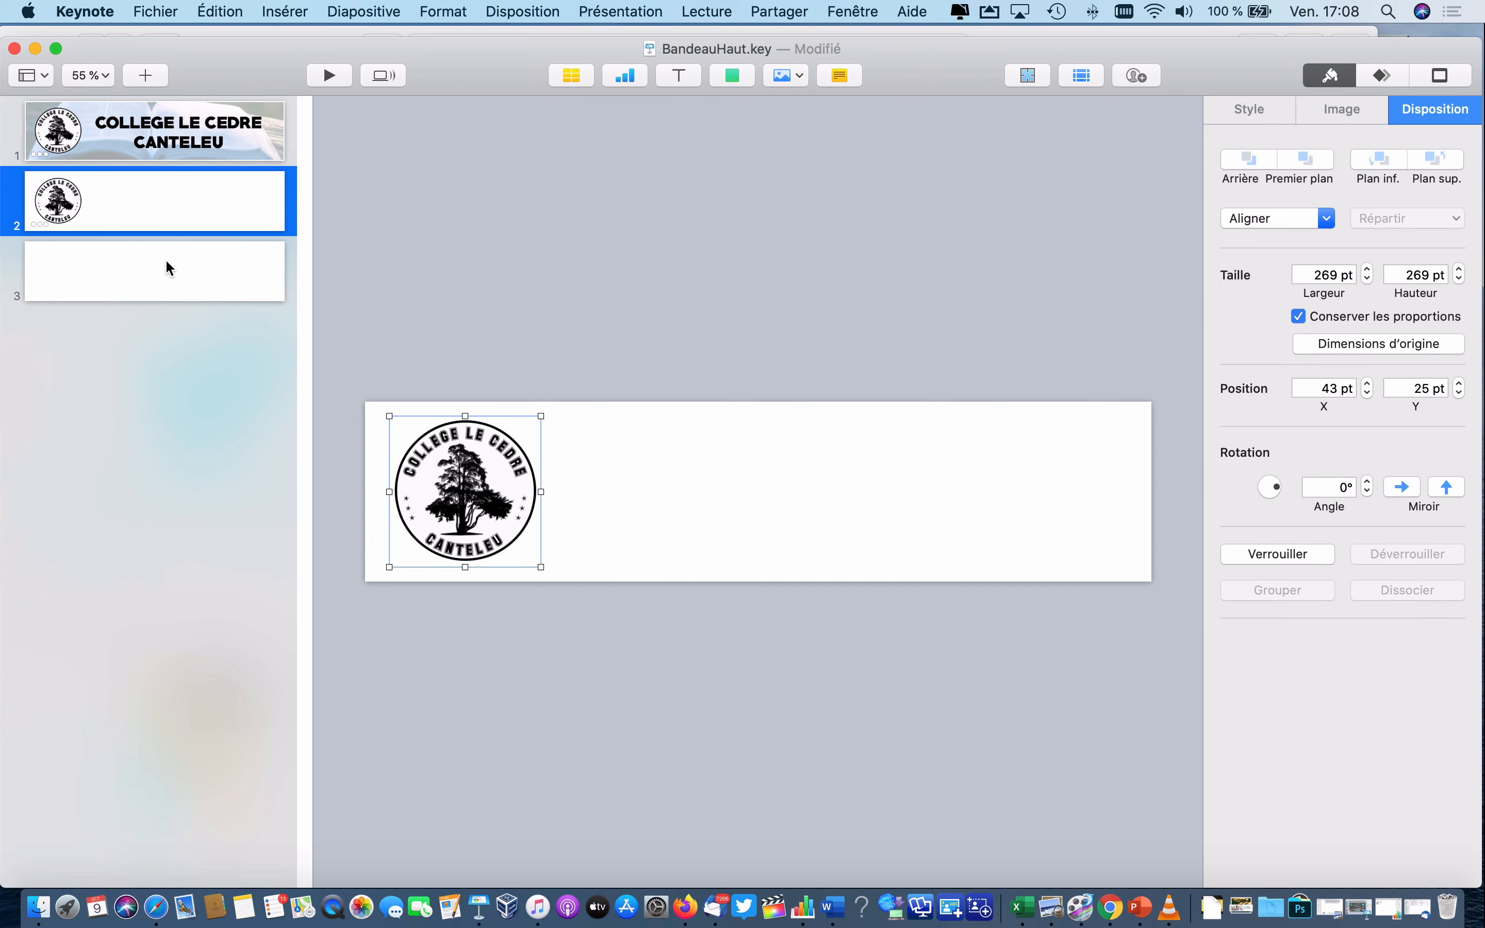
left_click(594, 544)
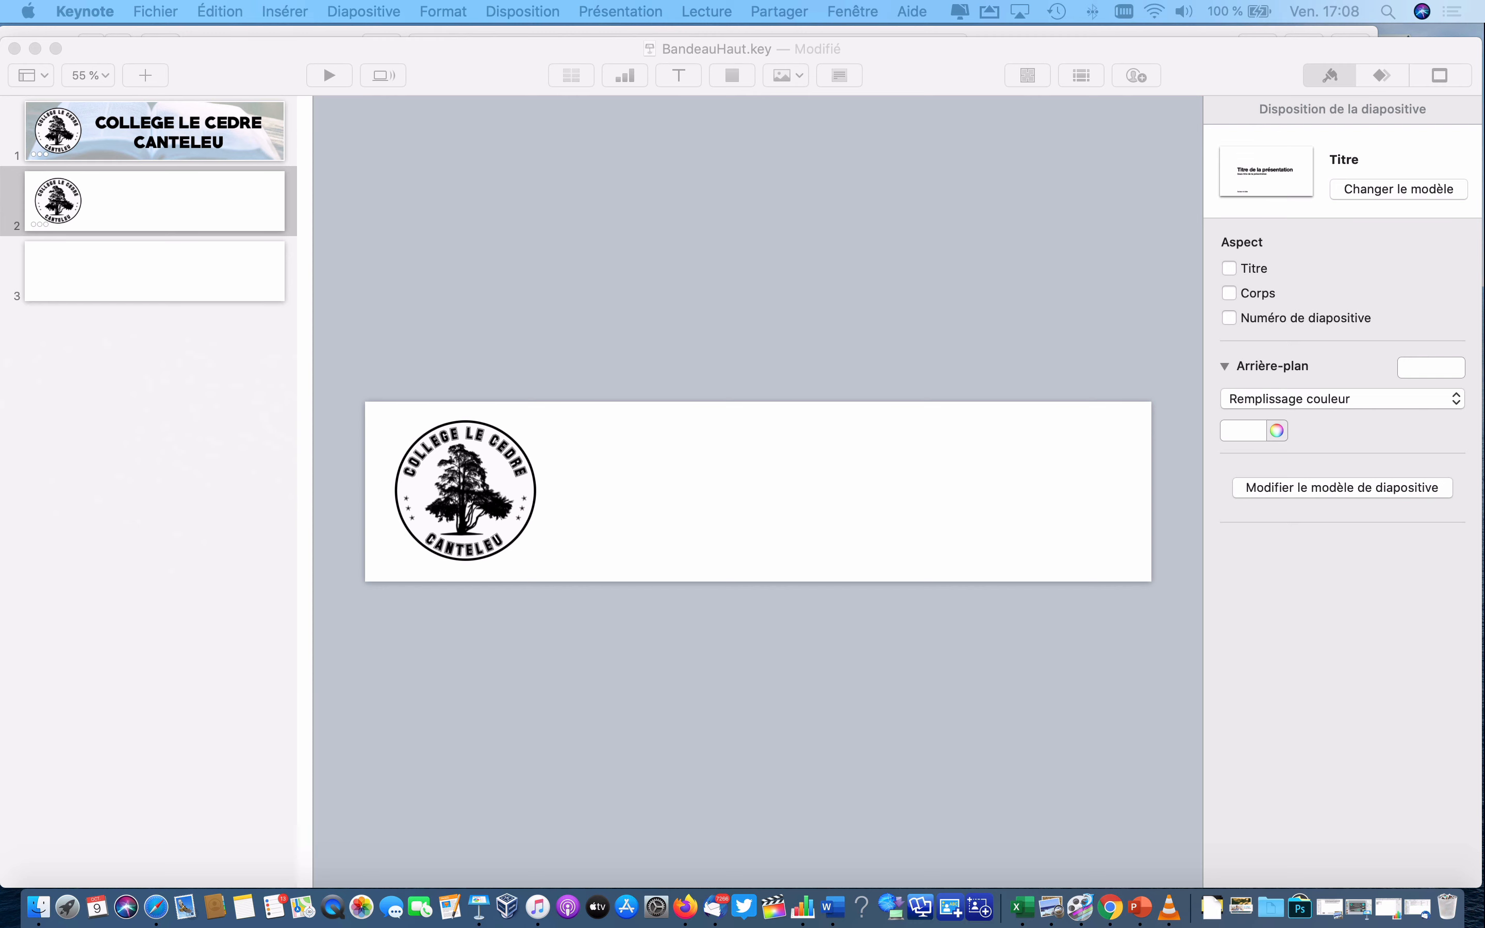
Paste the LABELLISÉ text box onto the second slide and open the Téléchargements folder.
left_click(626, 487)
key("super+v")
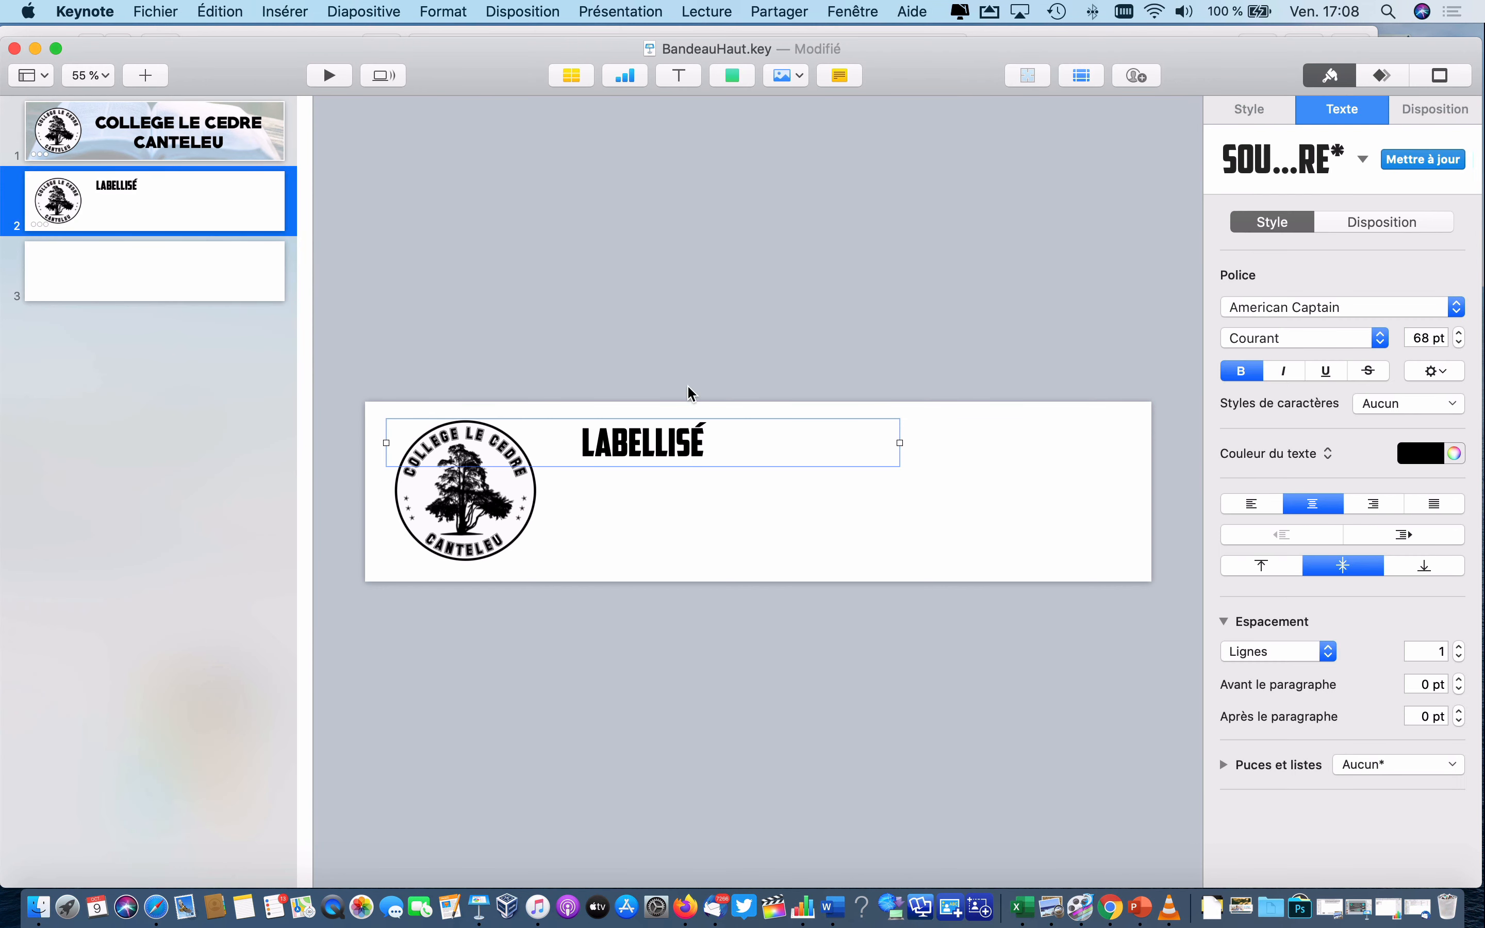
left_click(765, 488)
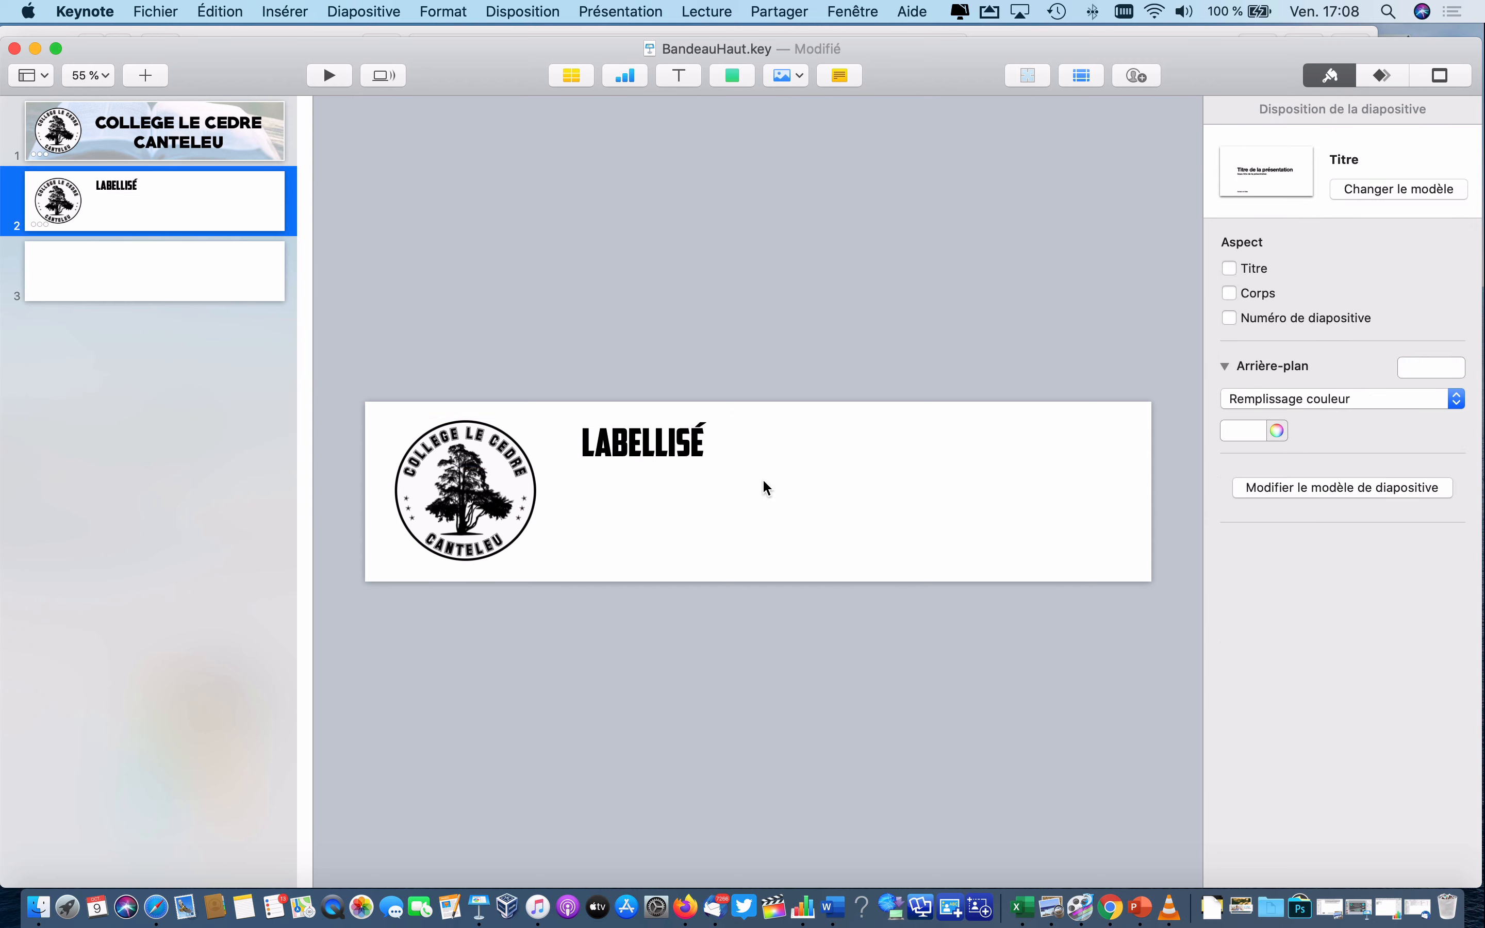
left_click(1240, 907)
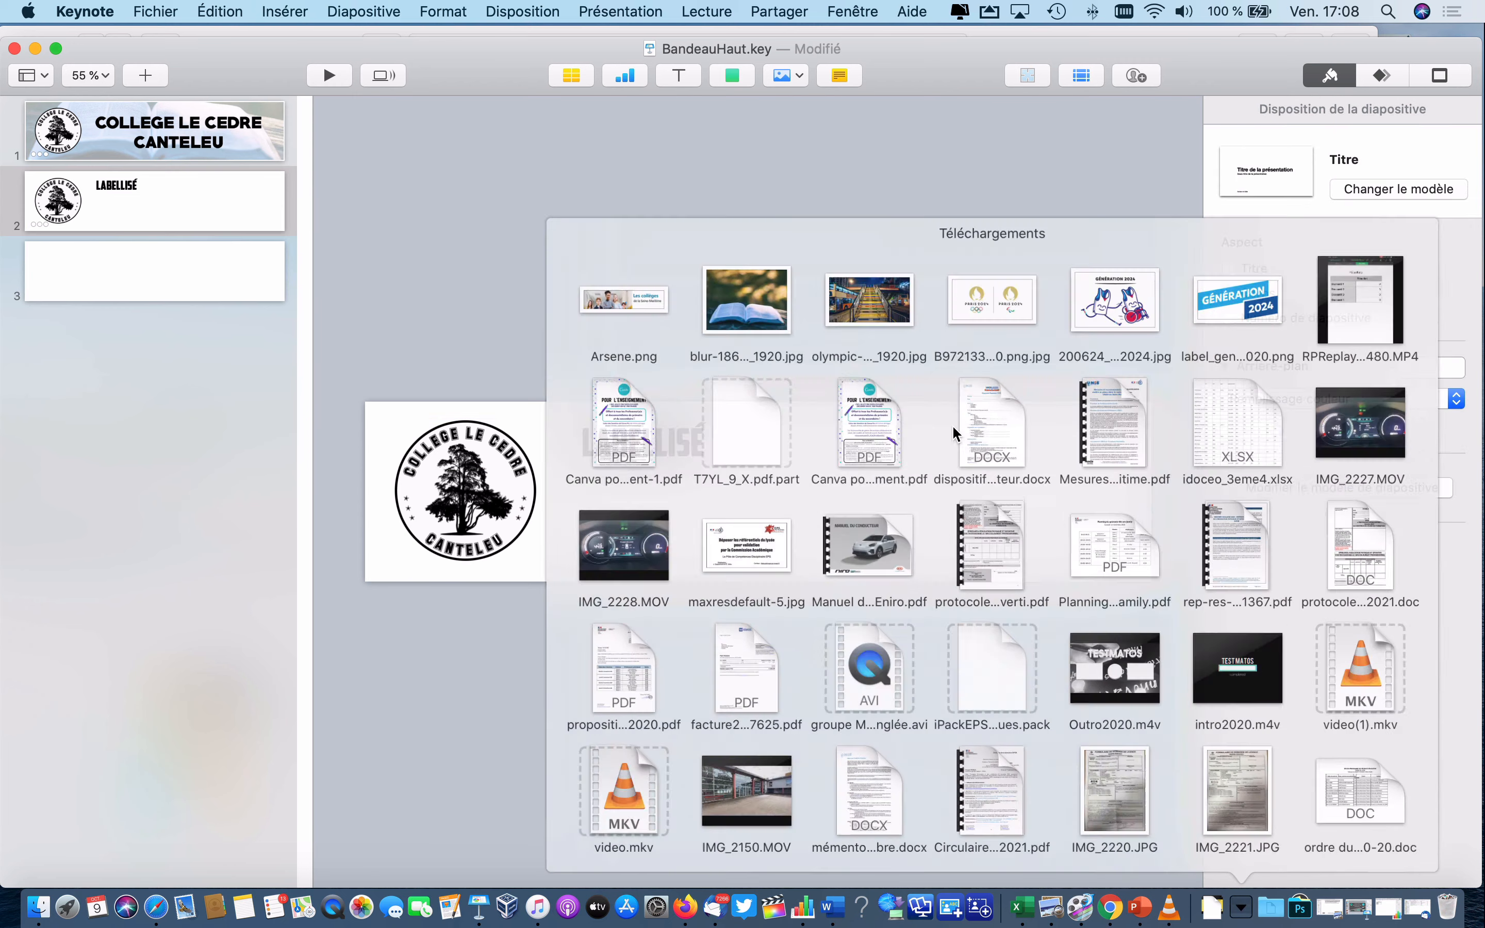
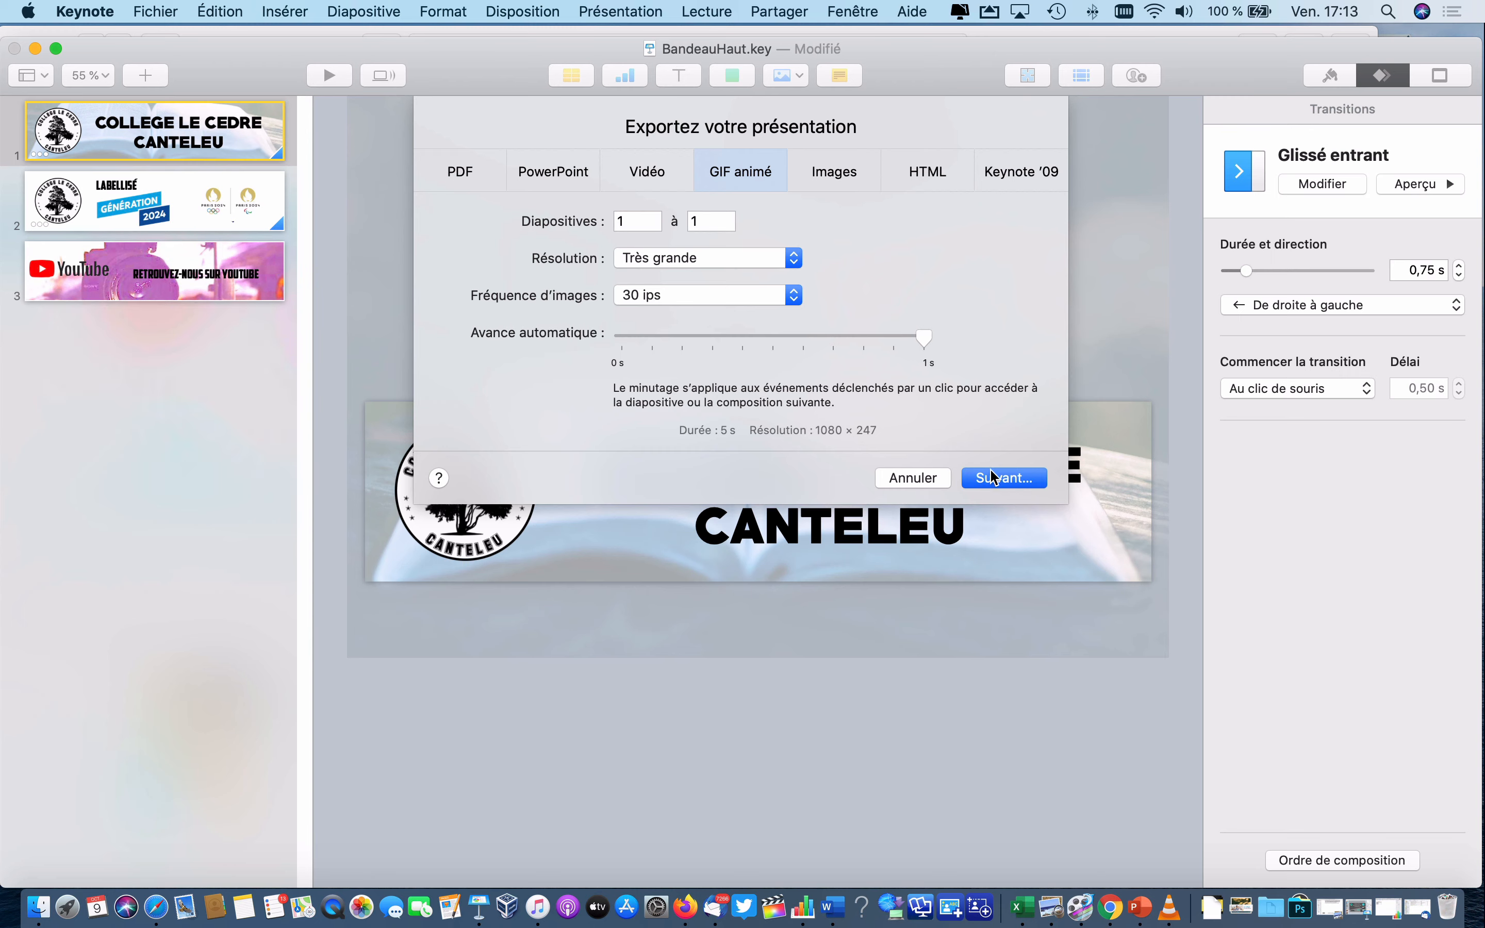
Export the presentation as an animated GIF named BandeauHaut.gif in the iCloud Documents folder.
left_click(1010, 477)
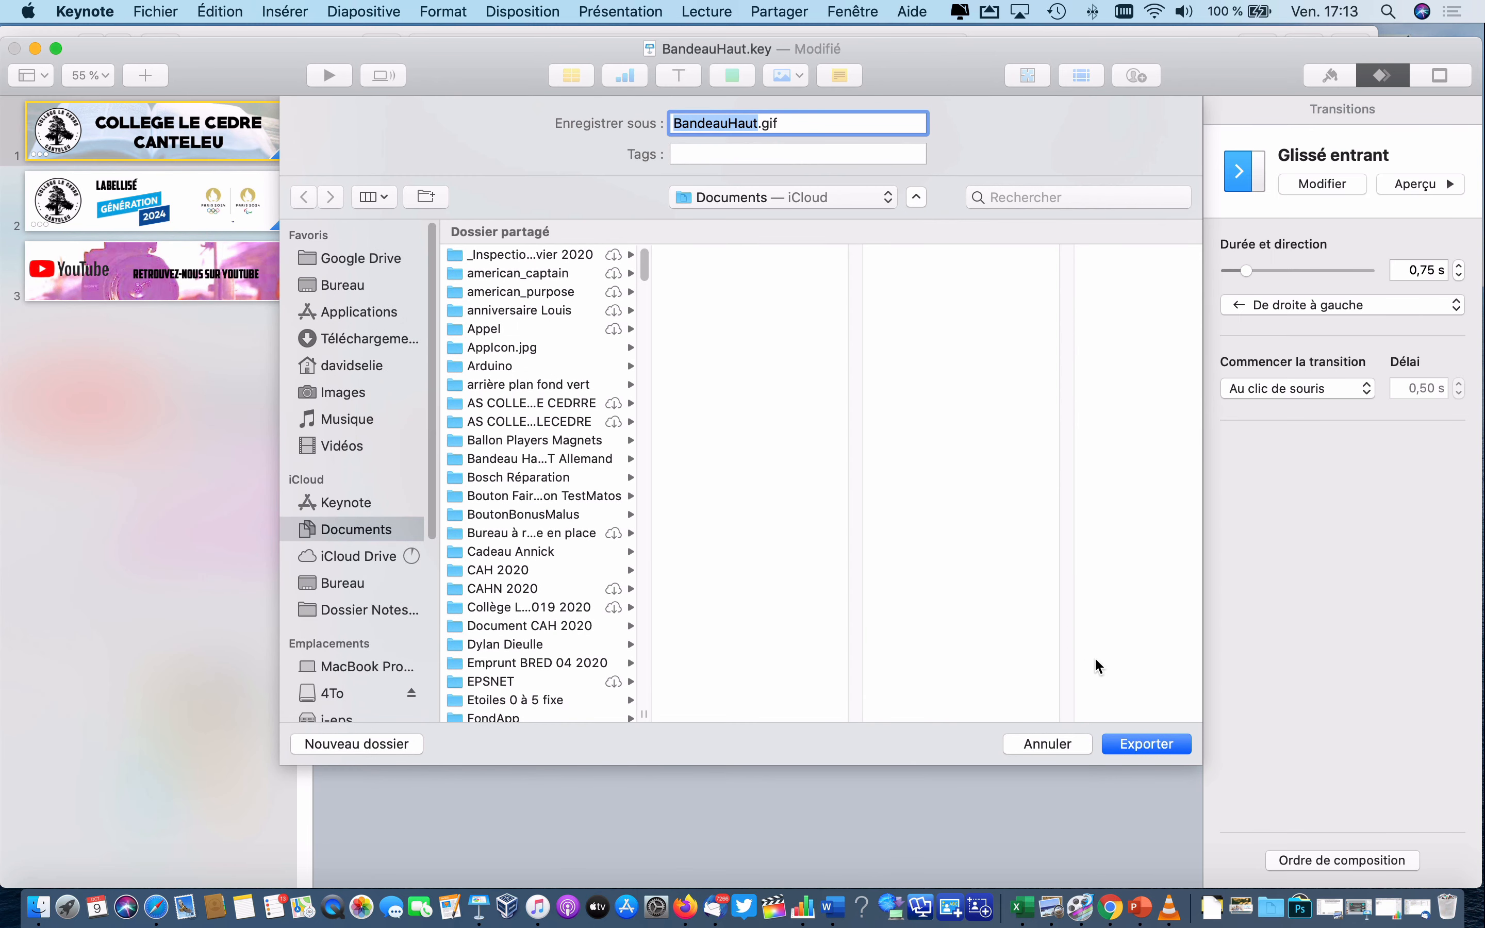
left_click(1123, 744)
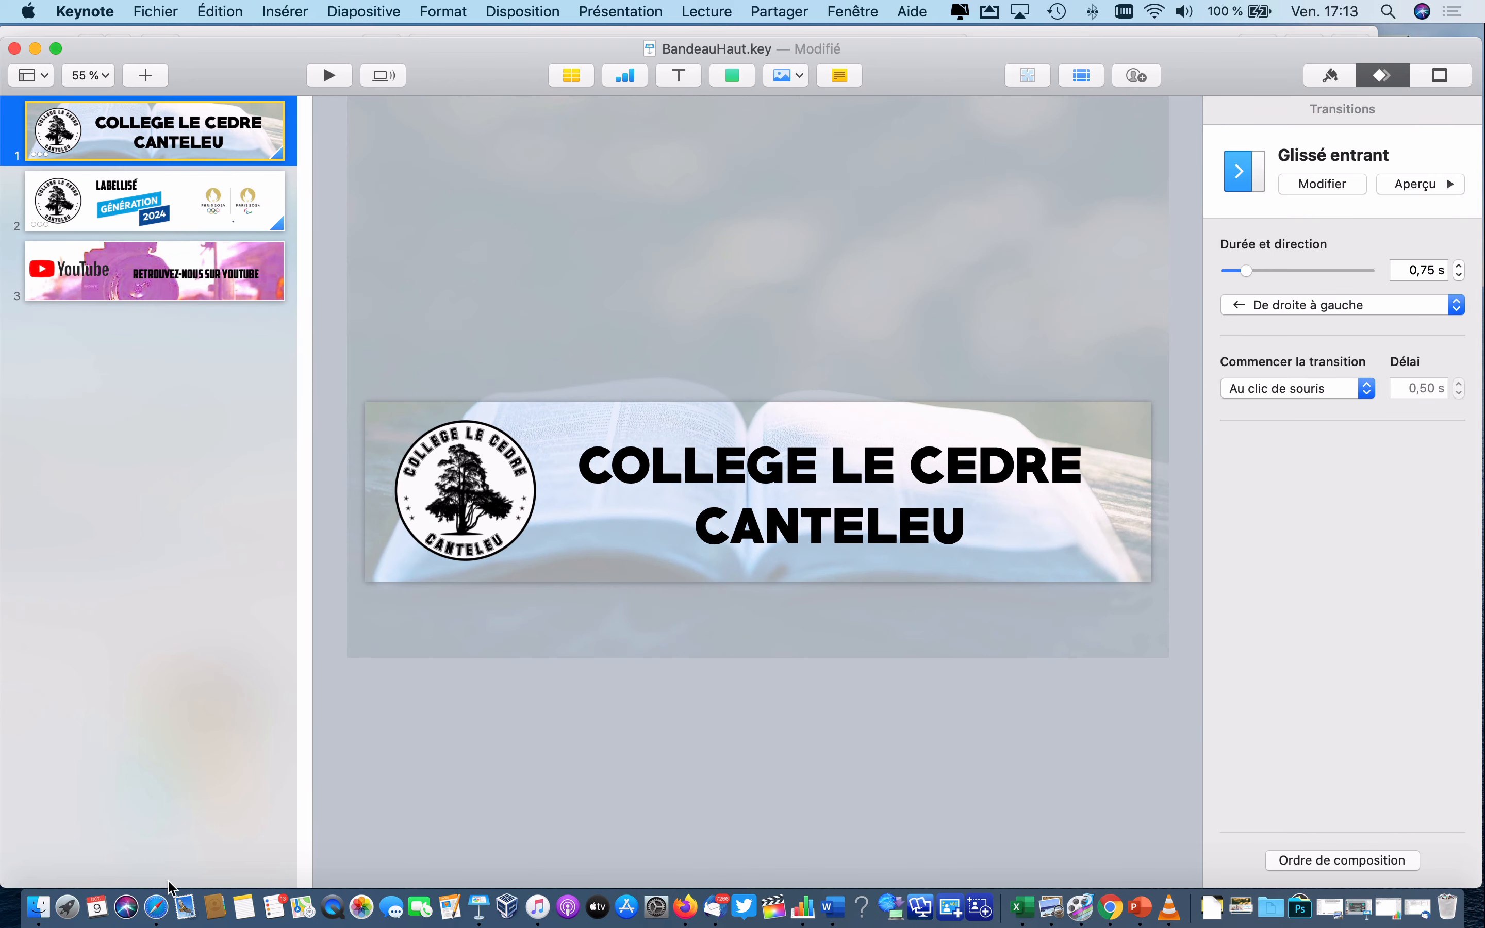
Switch to Safari and sign in to the Collège Le Cèdre Arsene76 site.
left_click(157, 908)
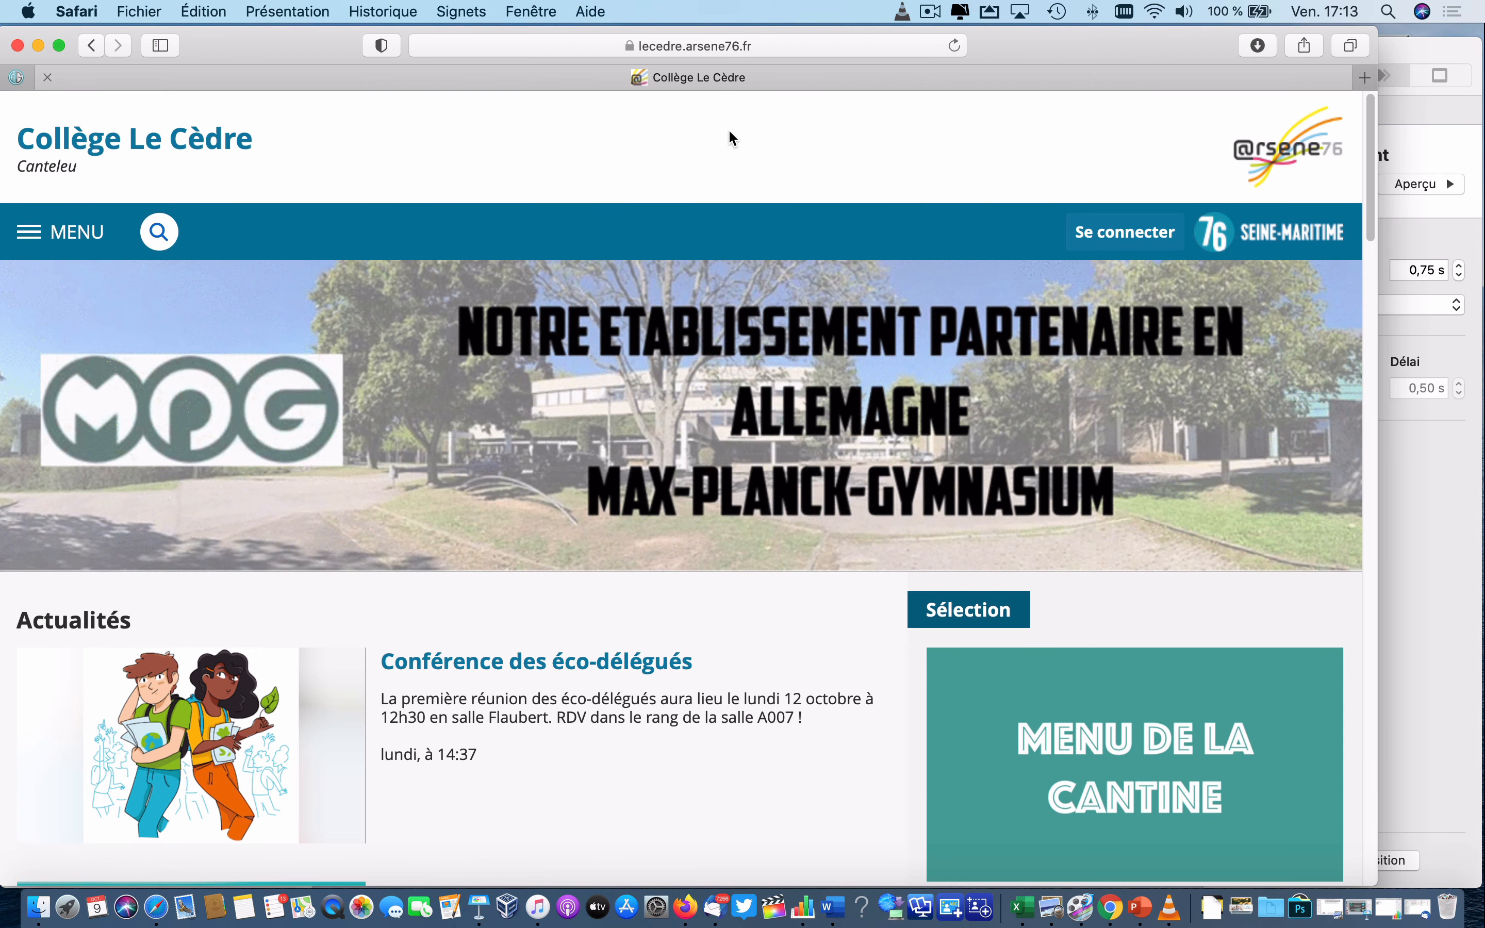
left_click(1117, 243)
left_click(574, 521)
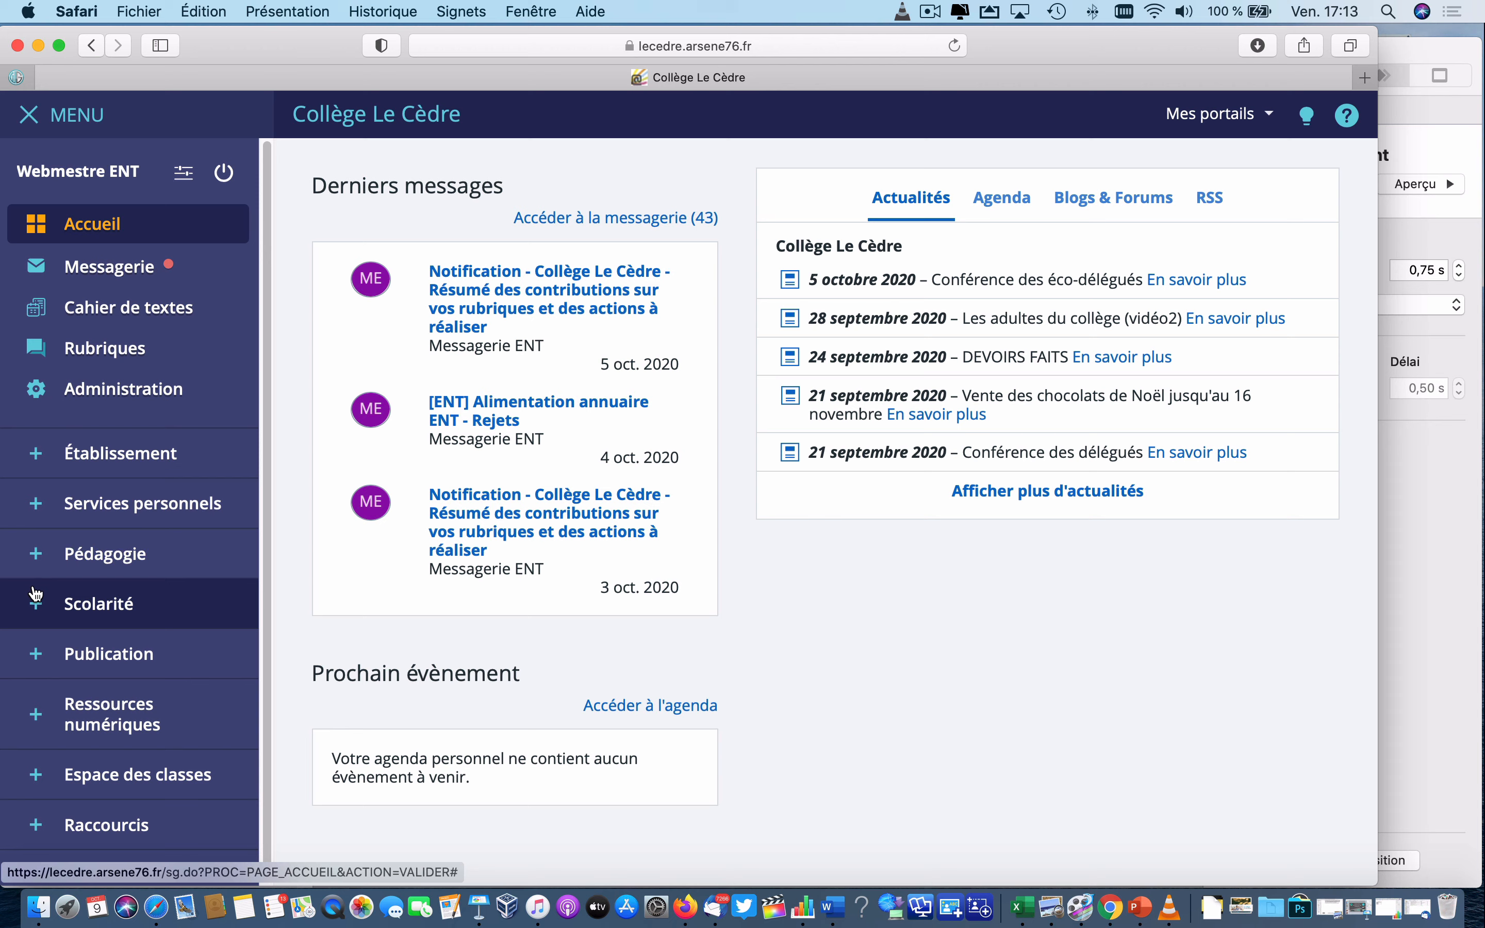
Open the home page management under Publication and edit the online version Collège Le Cèdre.
scroll(35, 594, "down", 1)
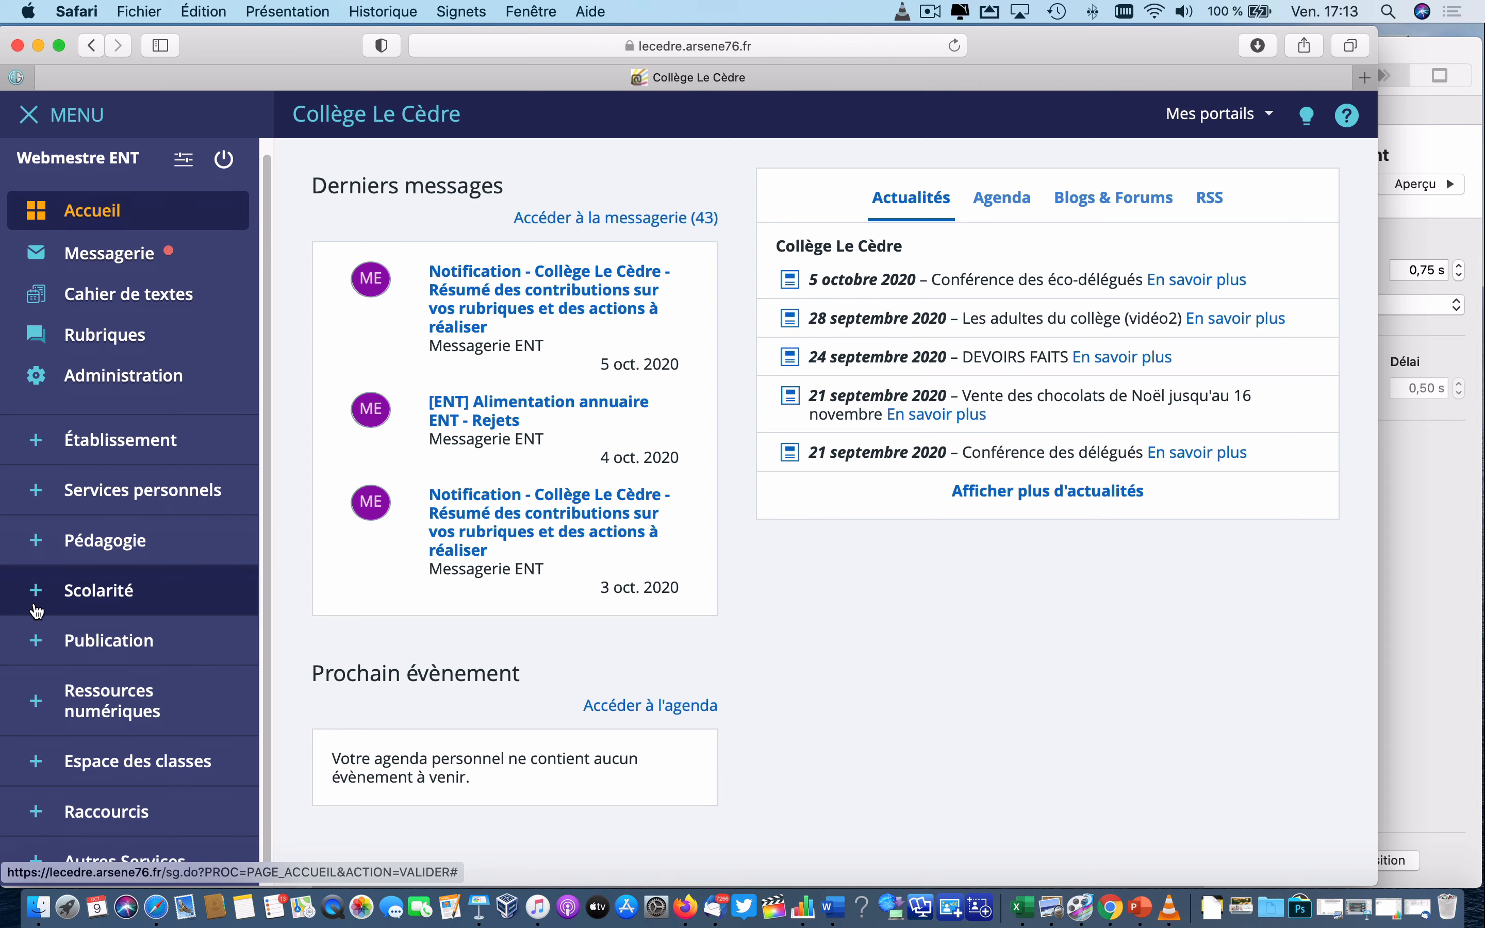
left_click(46, 641)
scroll(54, 651, "down", 5)
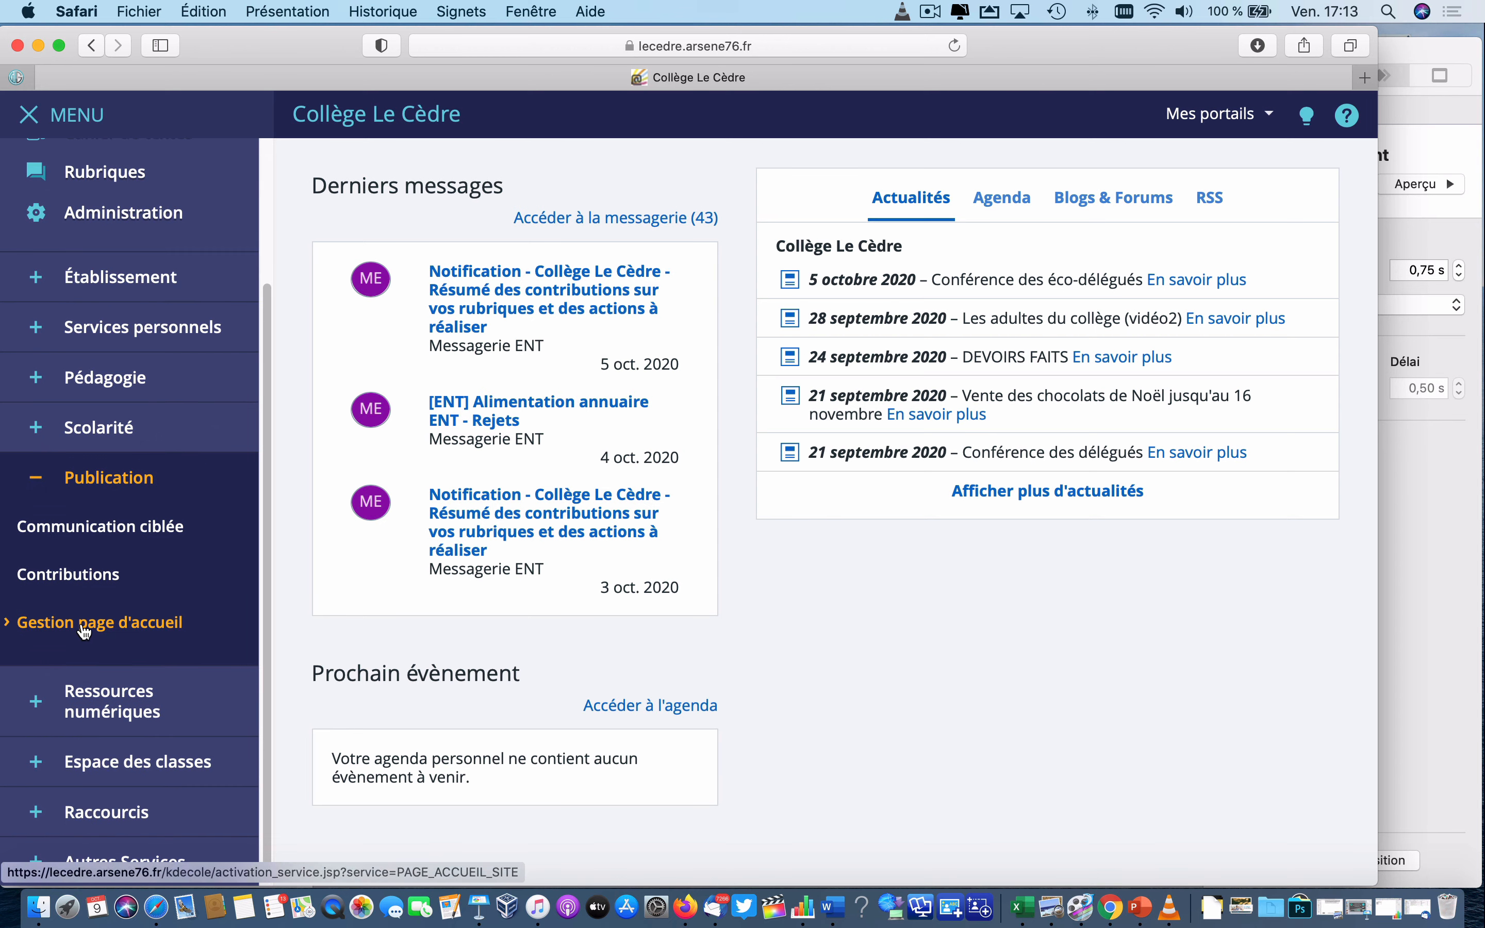
left_click(171, 626)
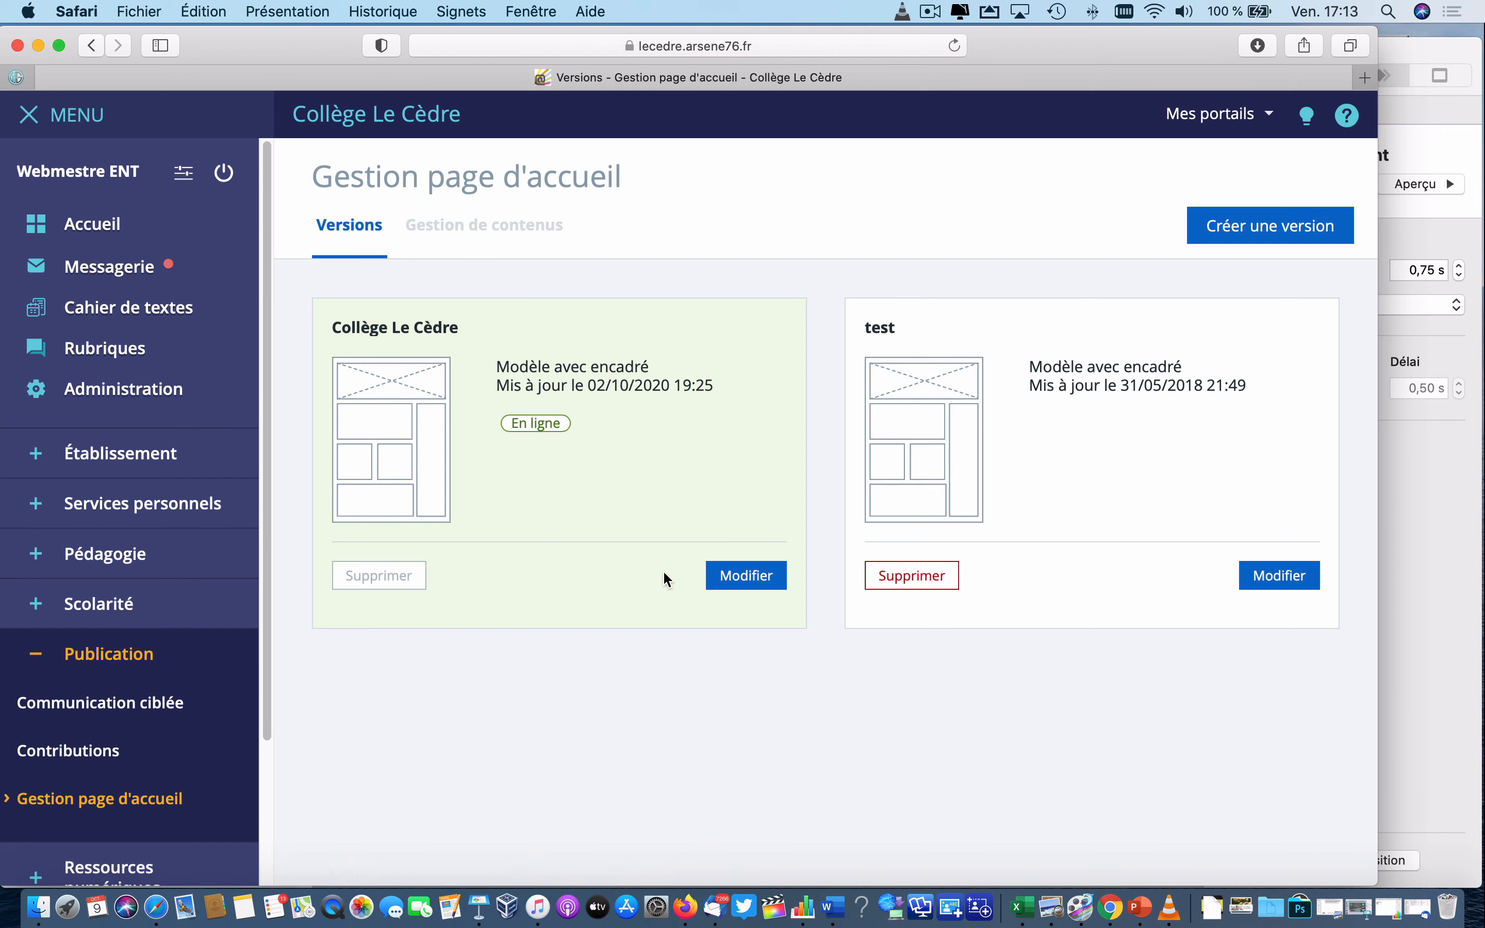
left_click(744, 577)
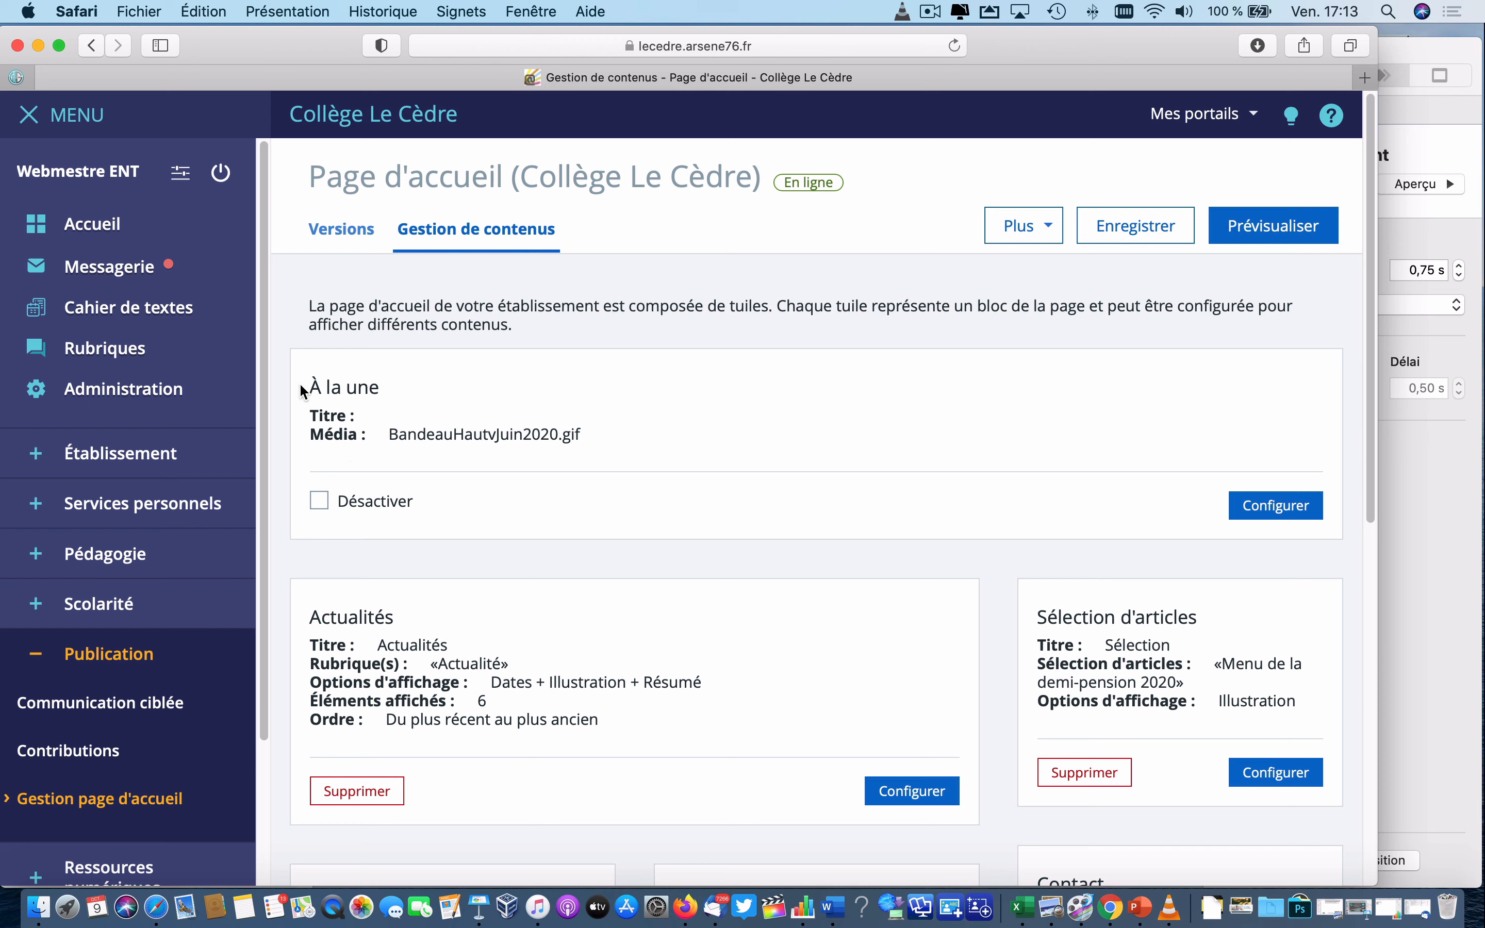
Open the configuration of the À la une tile and delete its image BandeauHautvJuin2020.gif.
left_click_drag(302, 390, 393, 387)
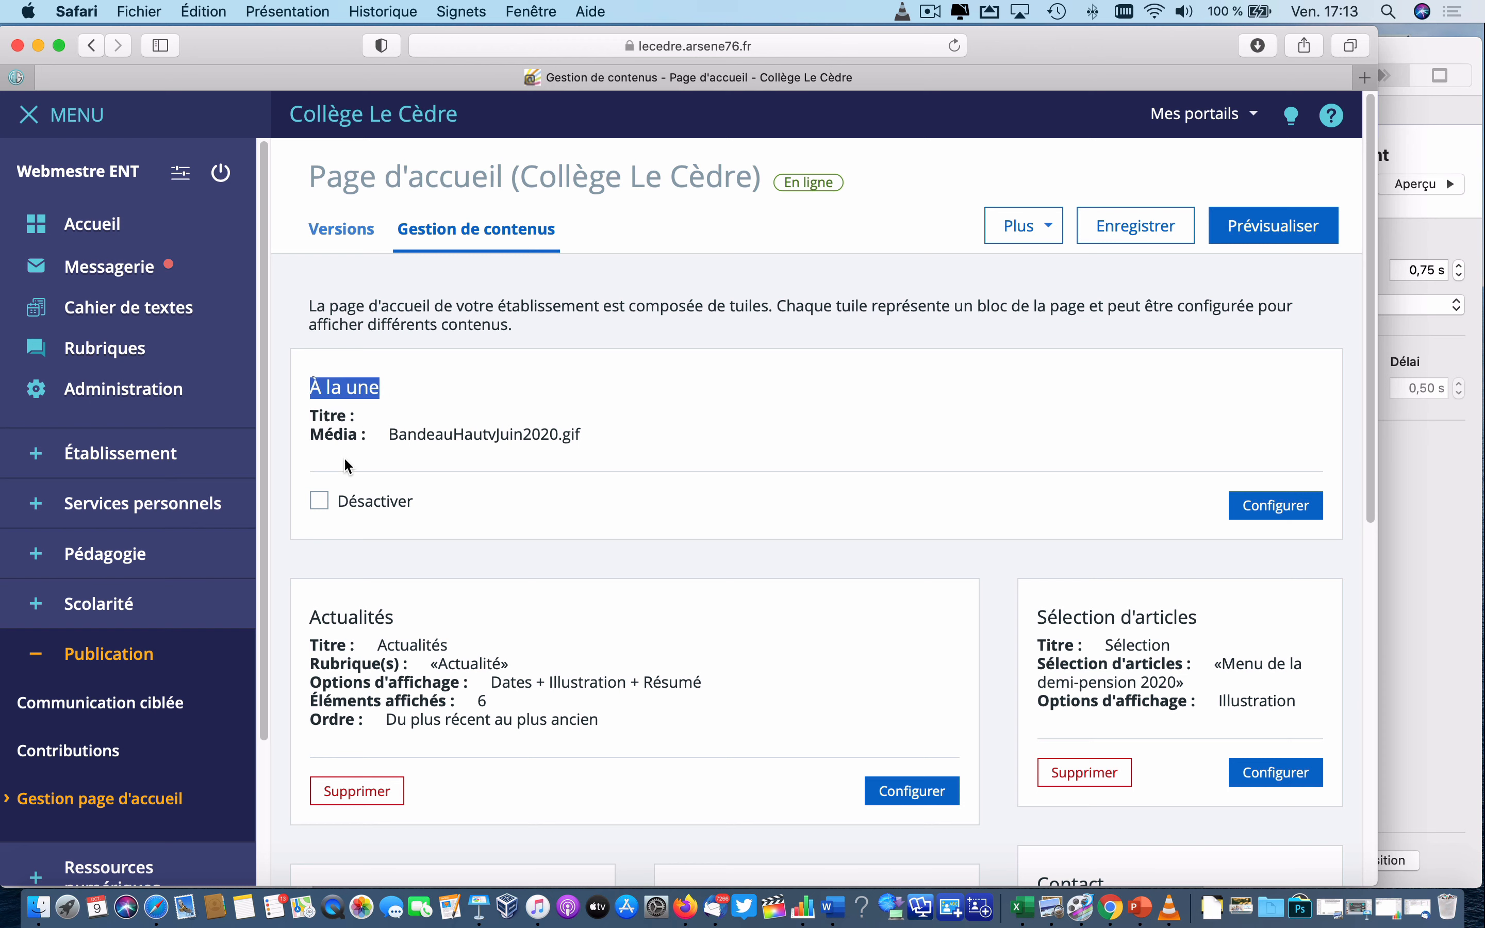
left_click(319, 507)
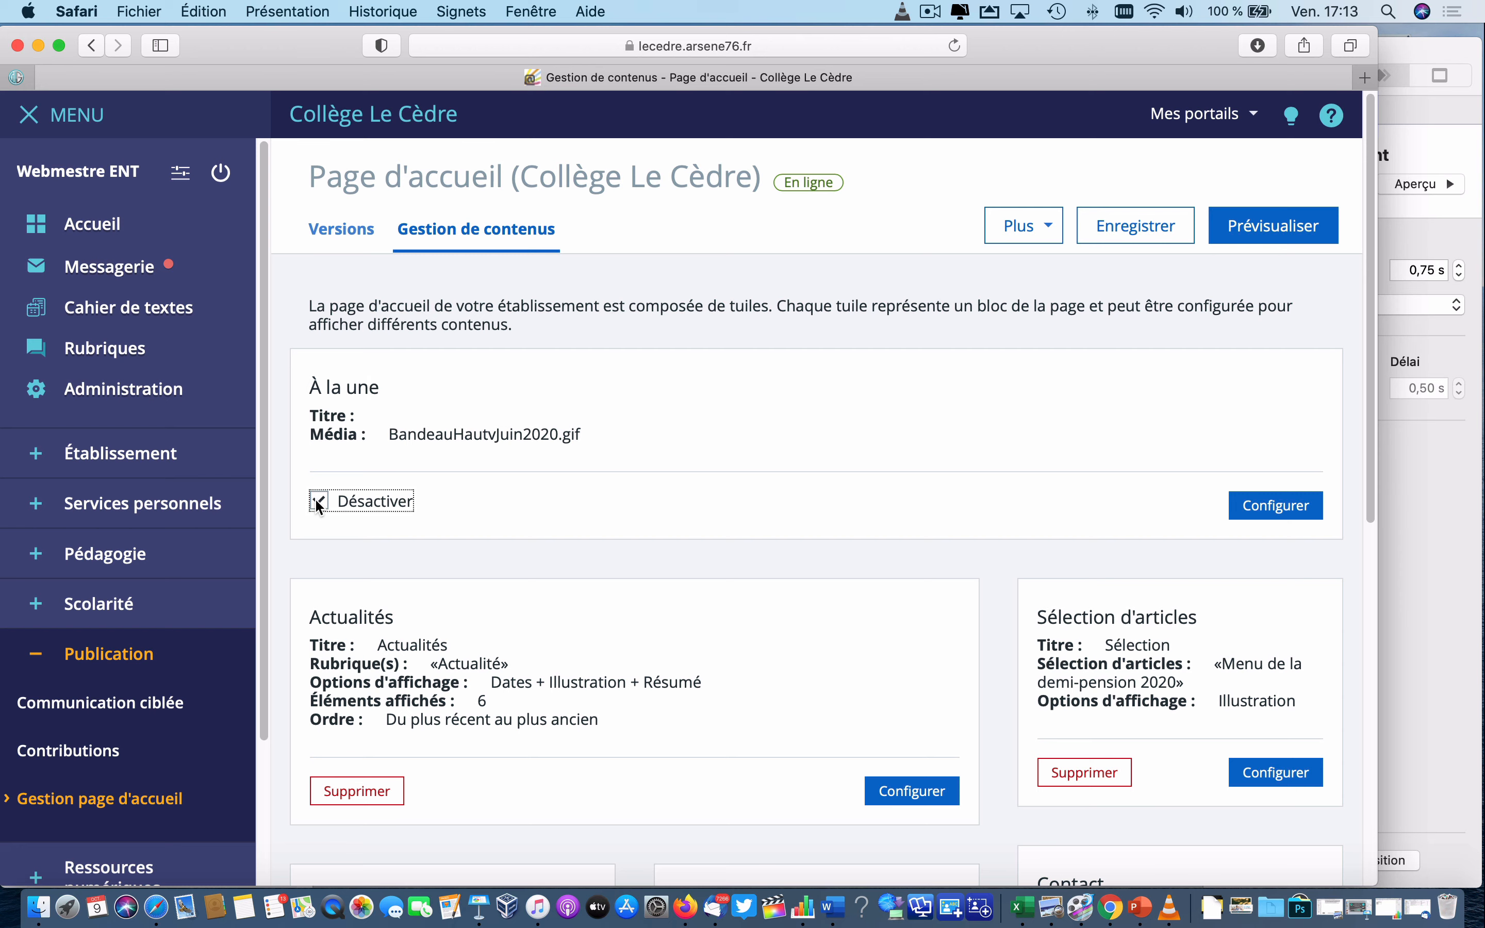
left_click(1274, 505)
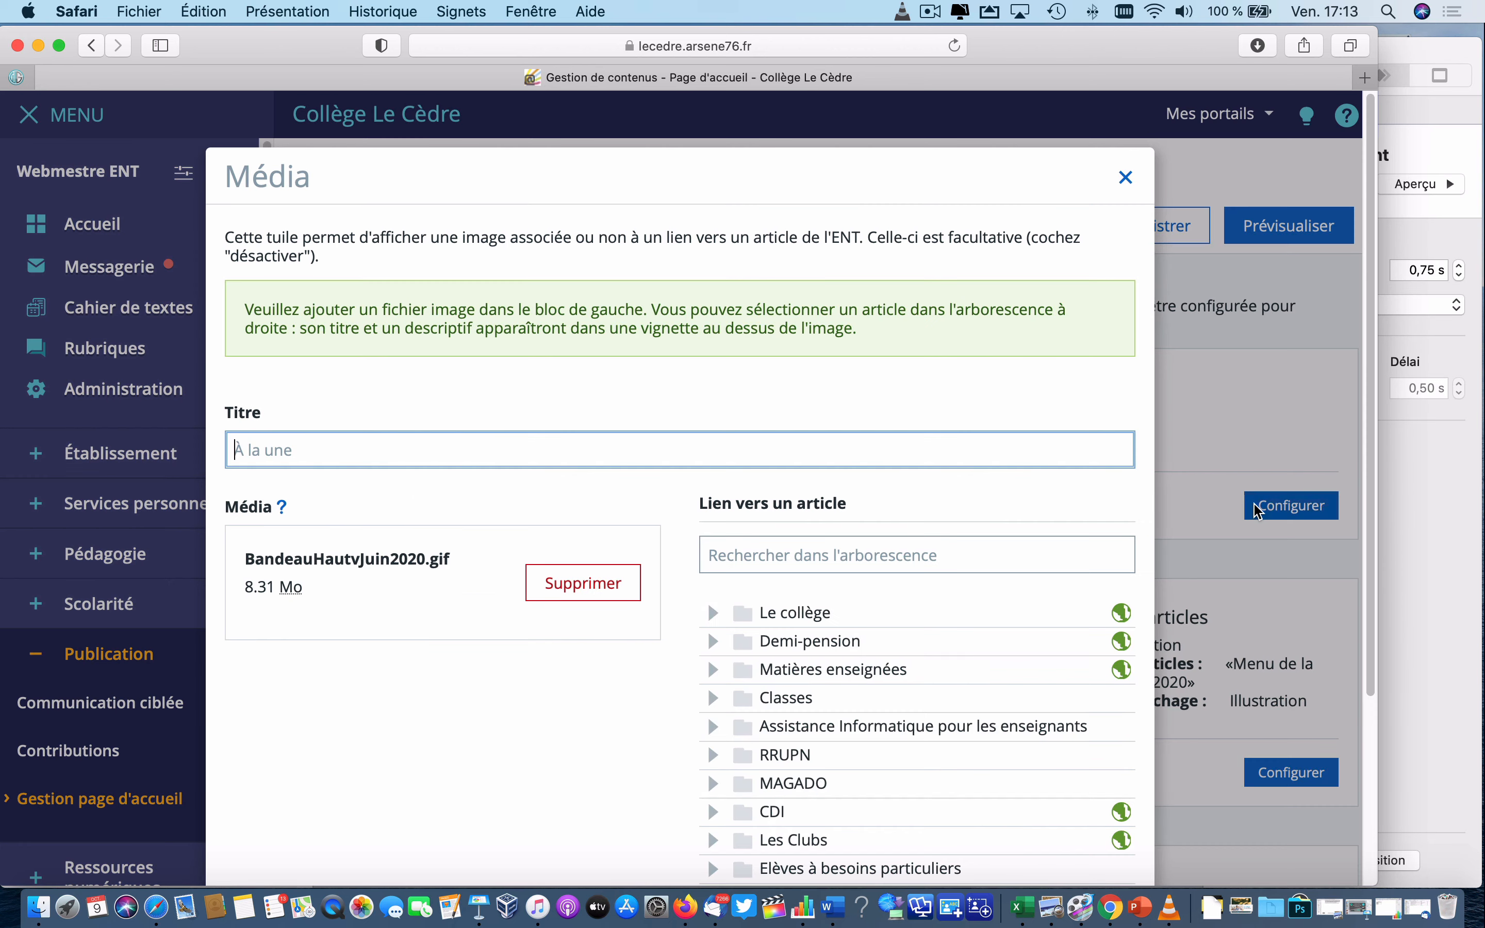
scroll(342, 484, "down", 2)
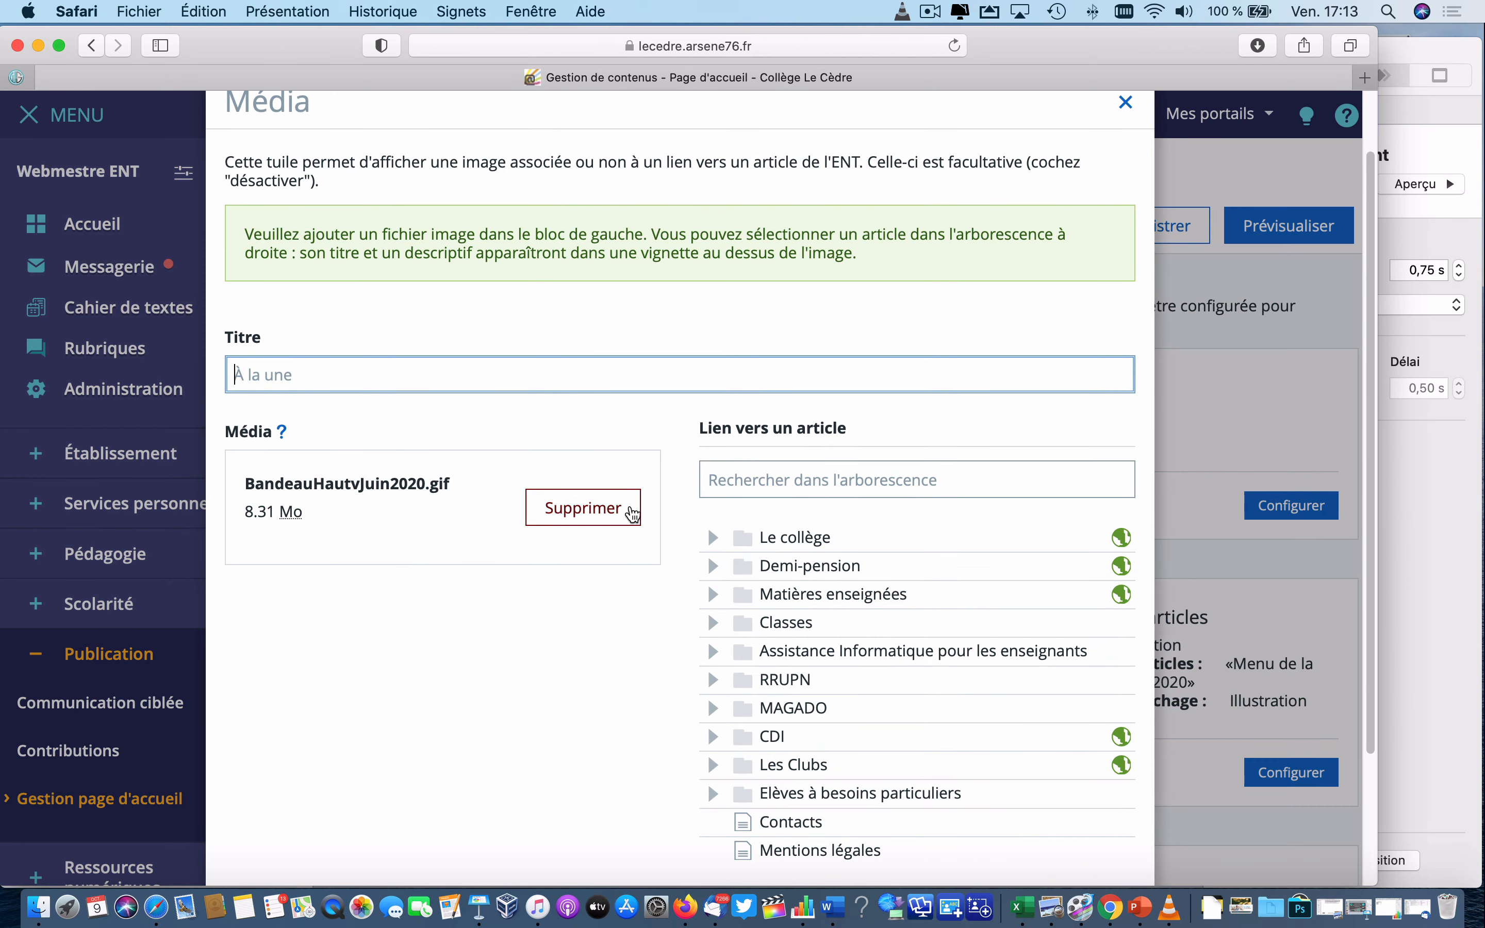
left_click(617, 510)
Add BandeauHaut.gif from the iCloud Documents folder as the tile's media.
left_click(439, 643)
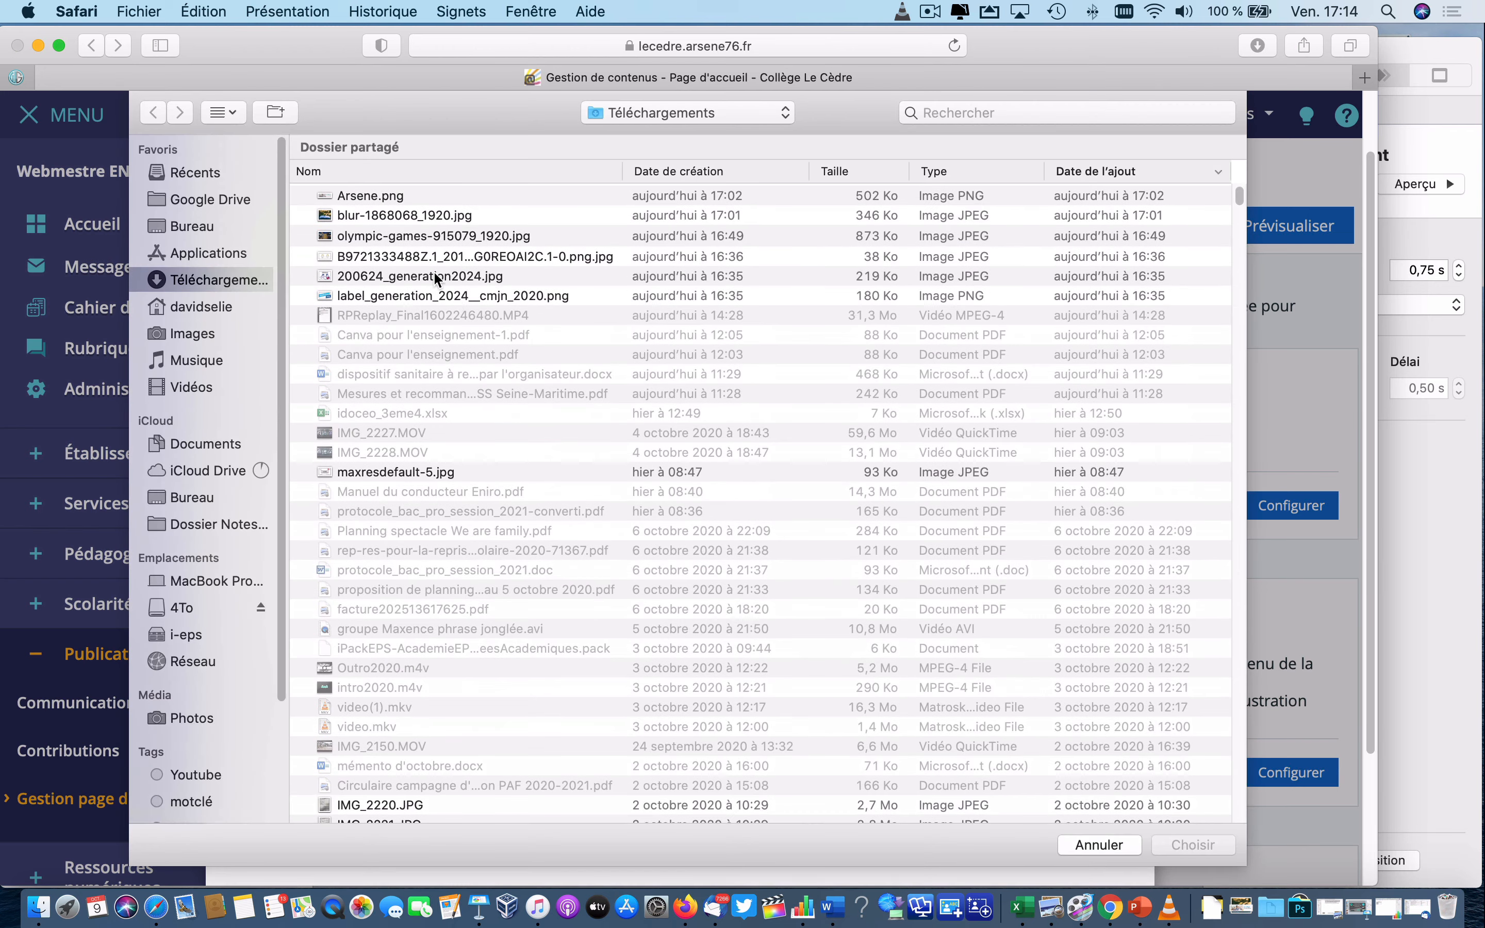
left_click(207, 444)
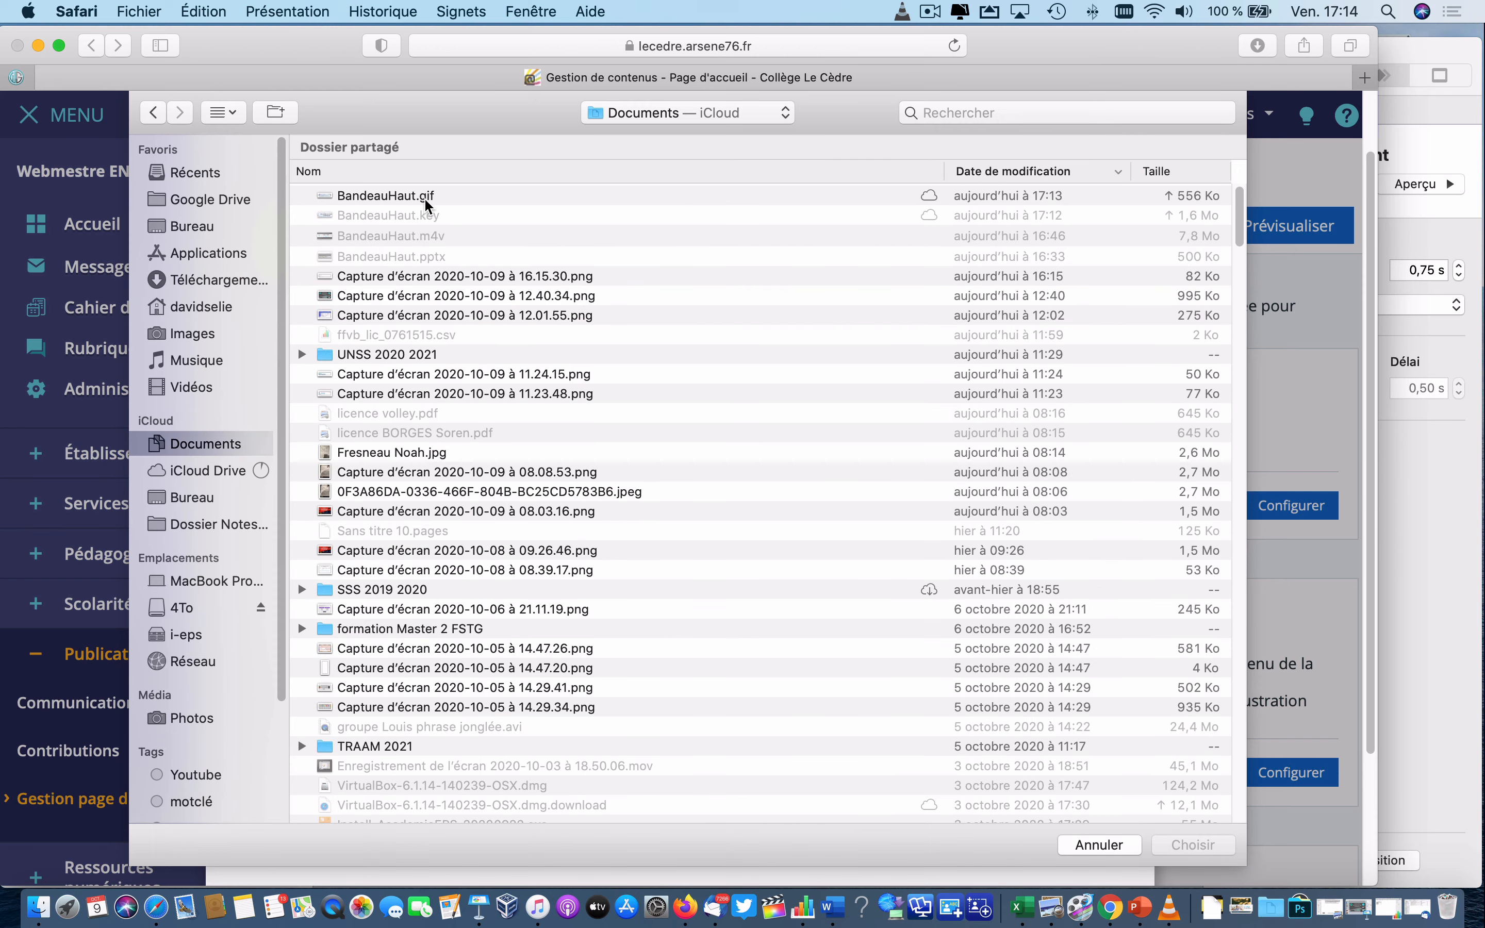
double_click(426, 198)
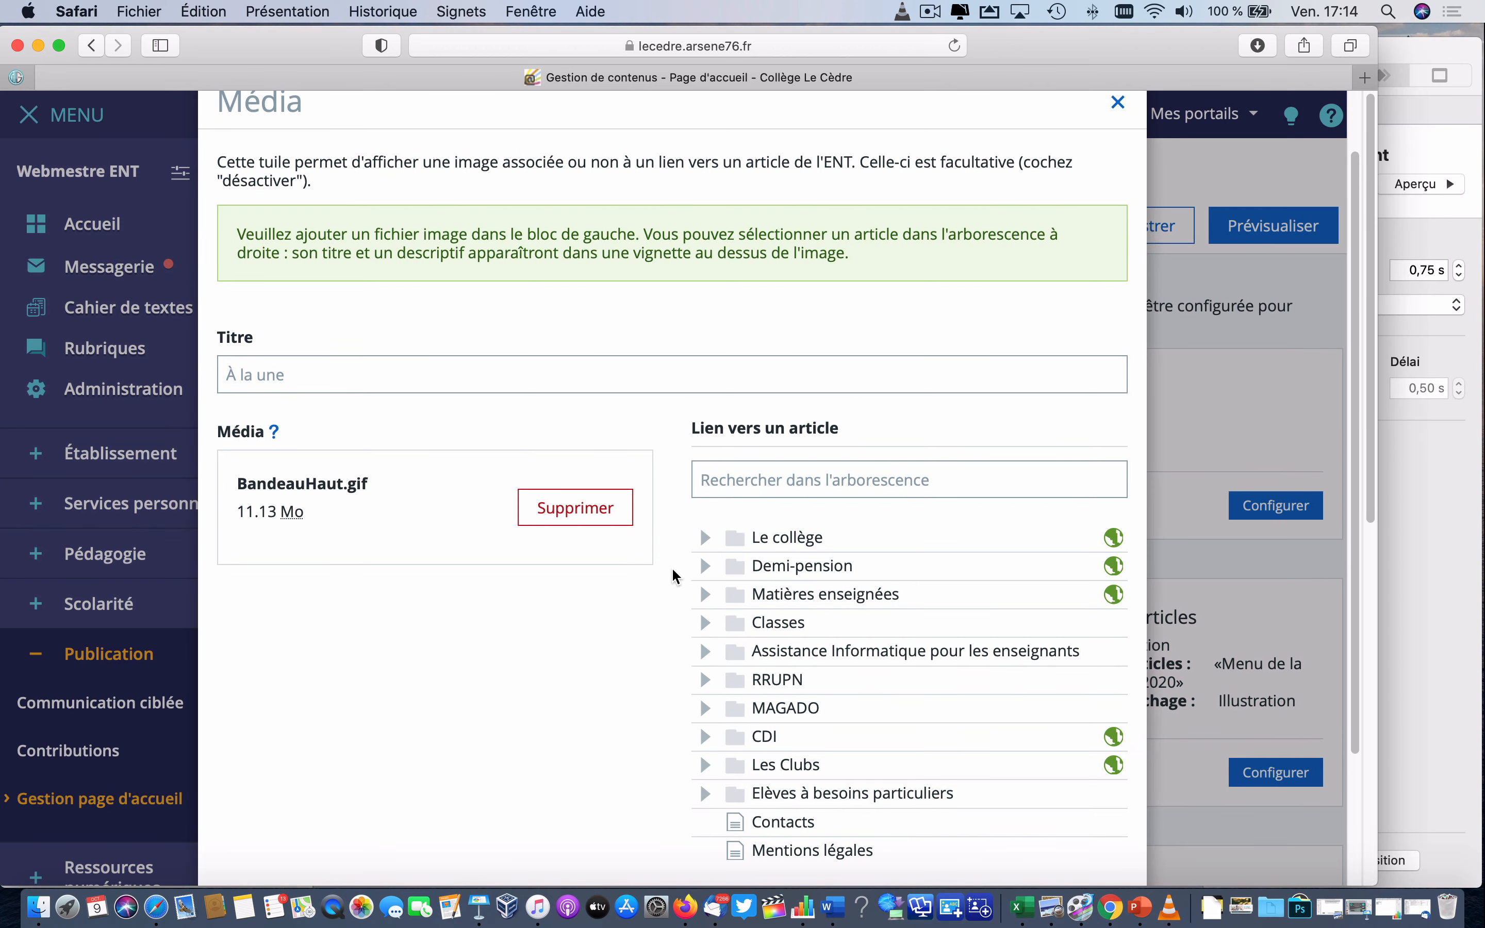
Link the banner to the MAGADO article in the MAGADO folder and insert the configured tile into the home page.
scroll(675, 577, "down", 2)
left_click(704, 654)
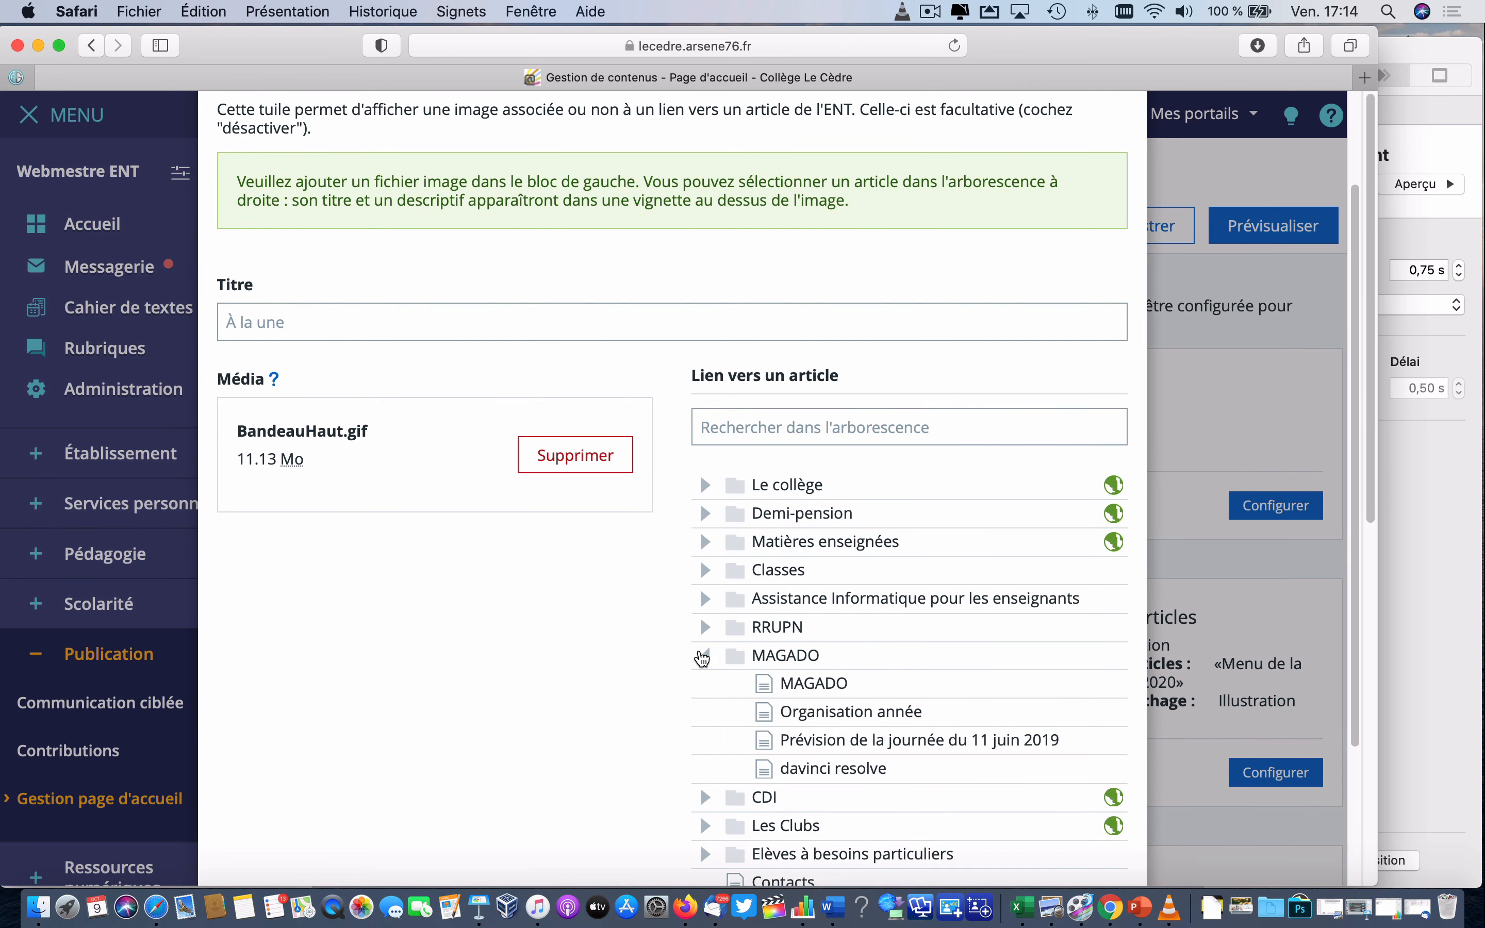
left_click(777, 683)
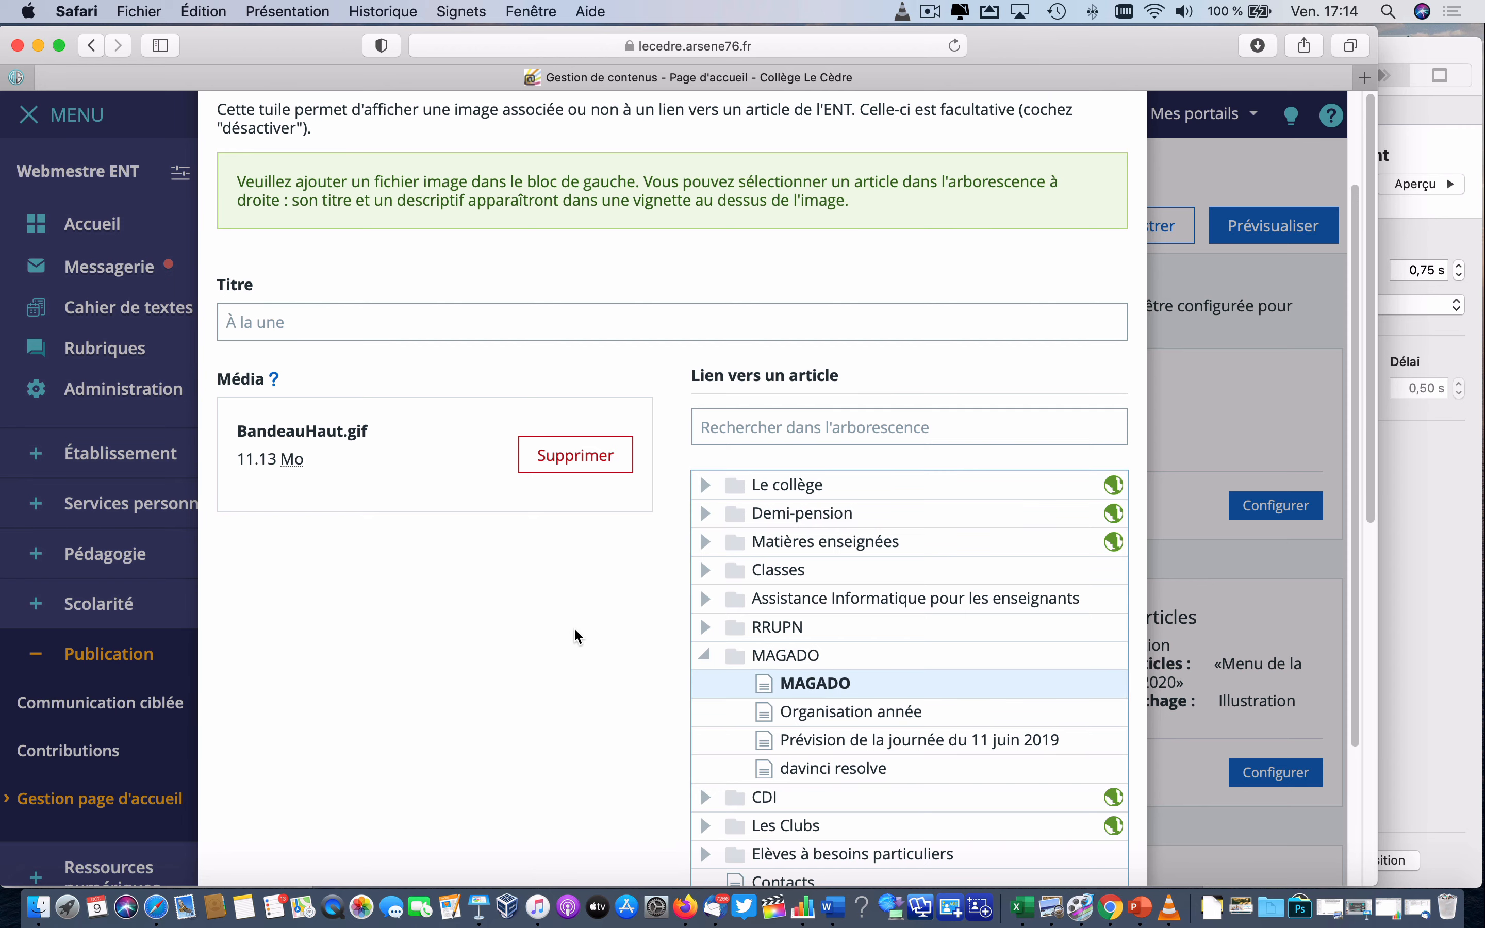
scroll(575, 637, "down", 5)
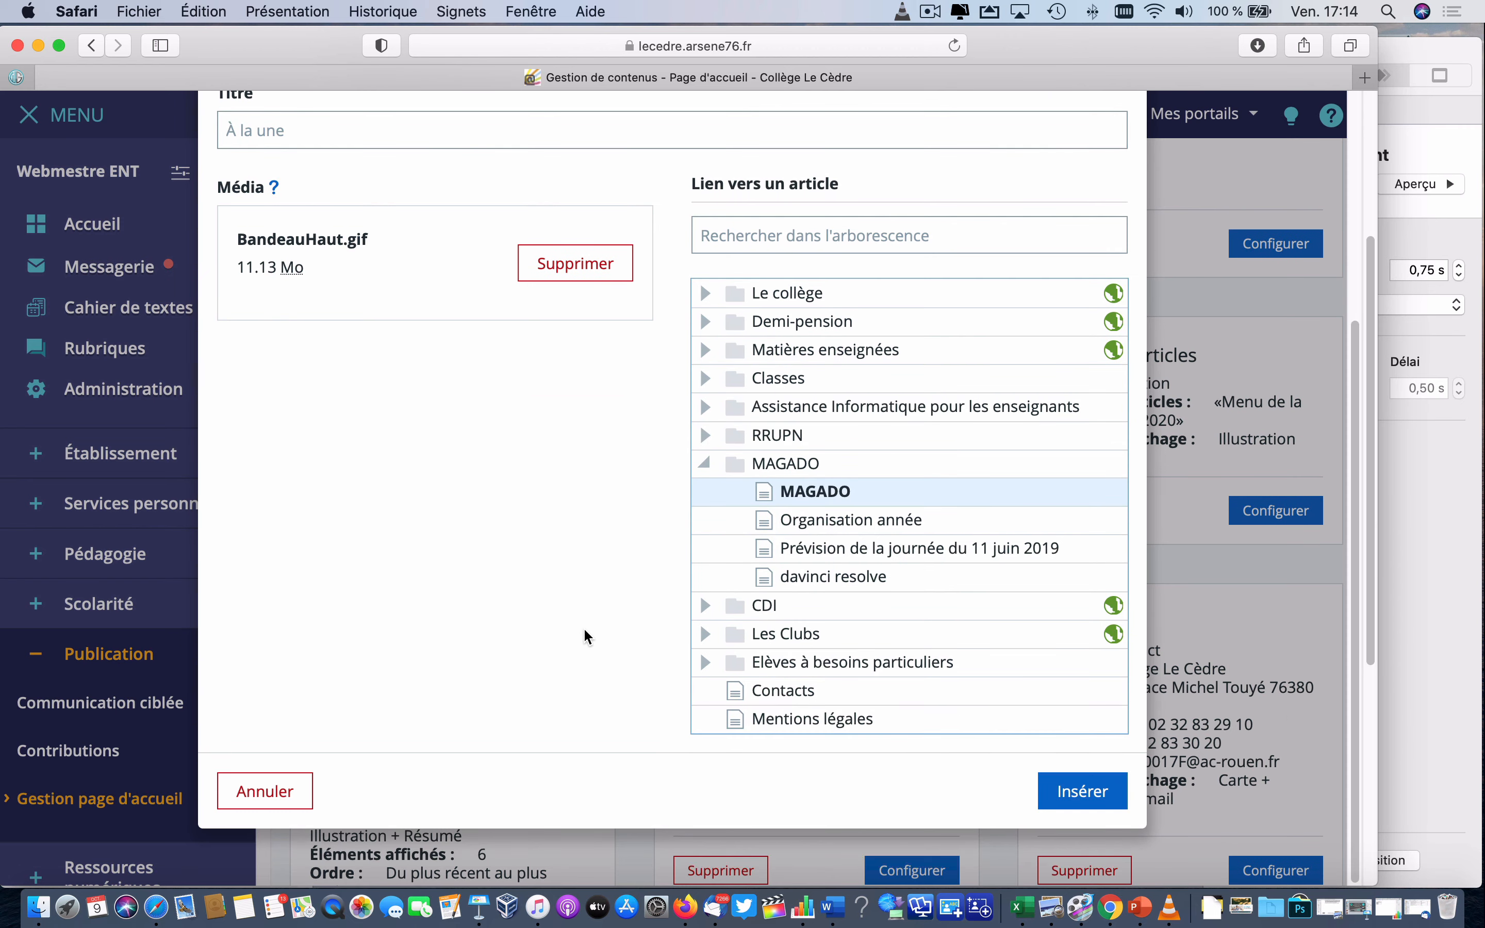
left_click(1074, 794)
scroll(1104, 350, "up", 4)
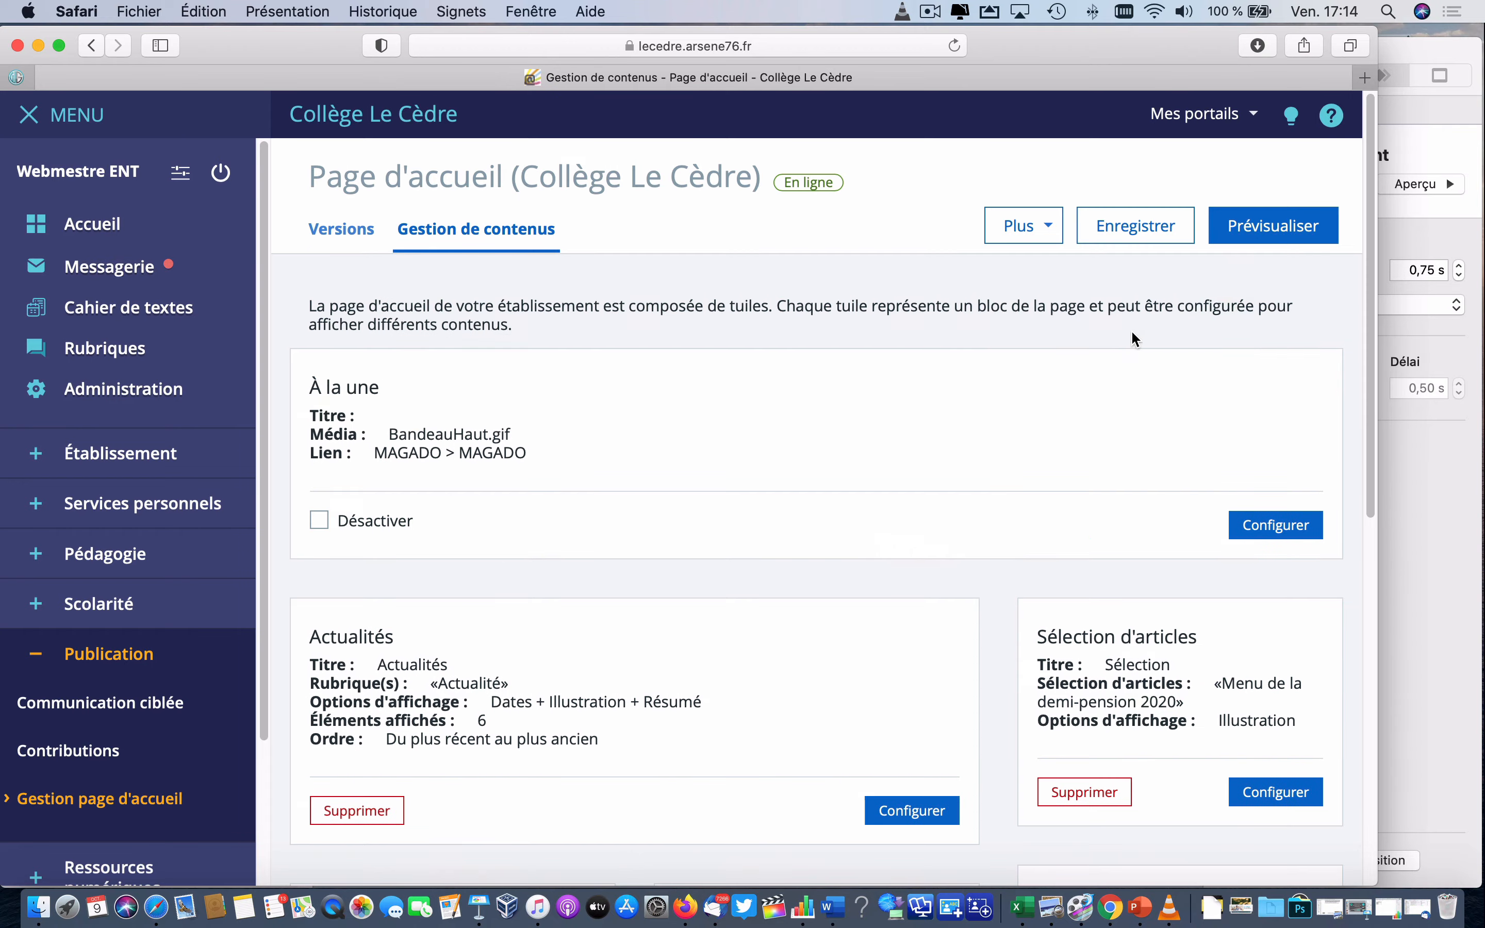
Preview the home page and narrow the browser window to check how the banner adapts to a small width.
left_click(1273, 226)
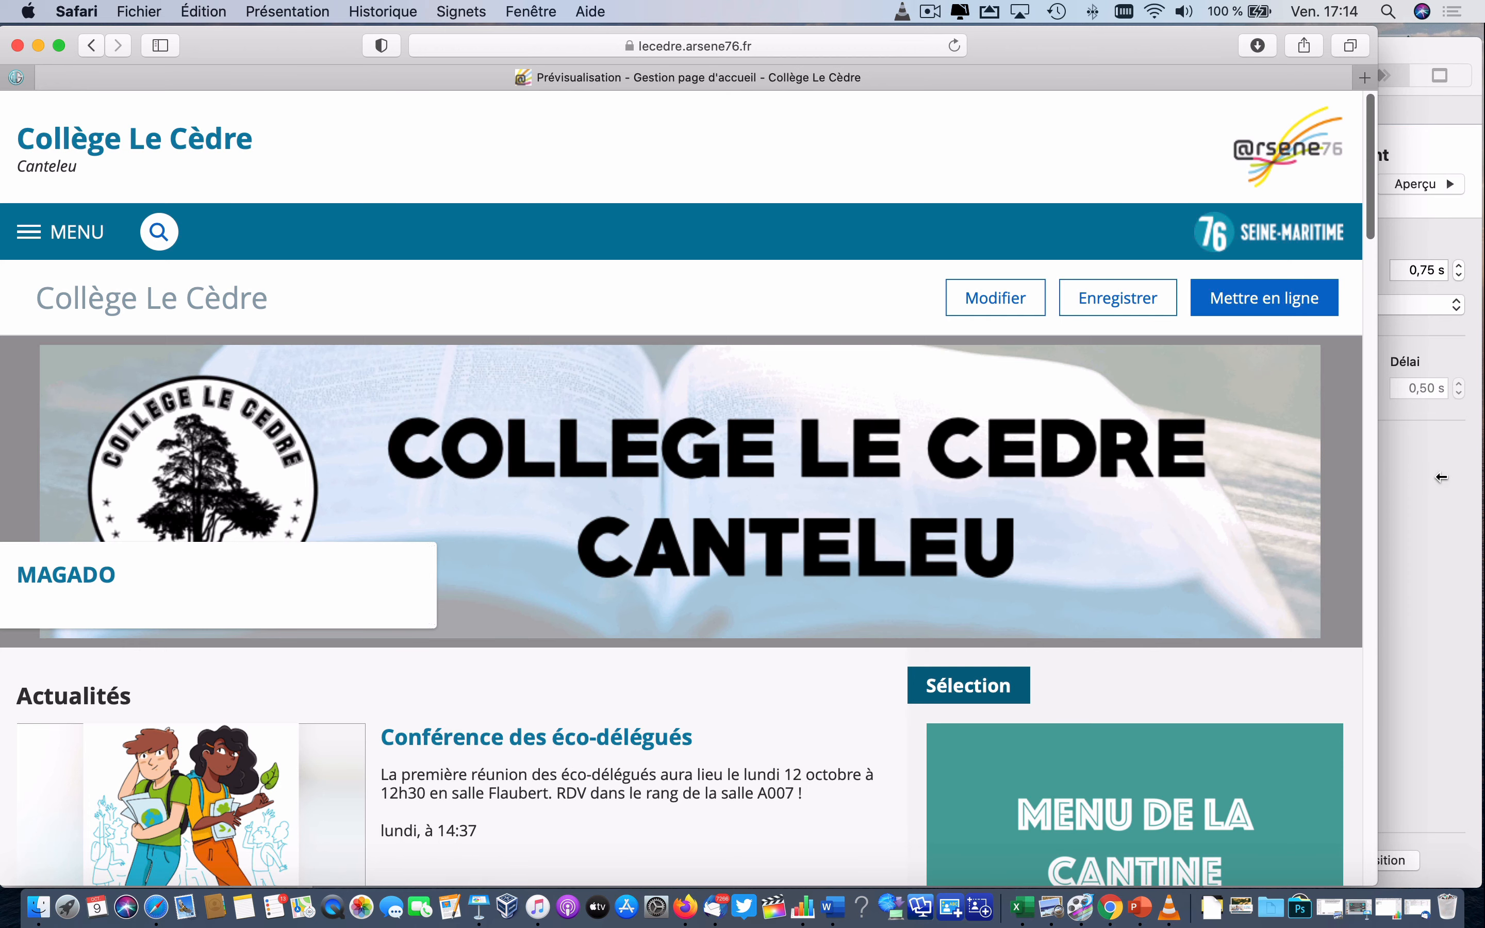
left_click_drag(1442, 477, 577, 495)
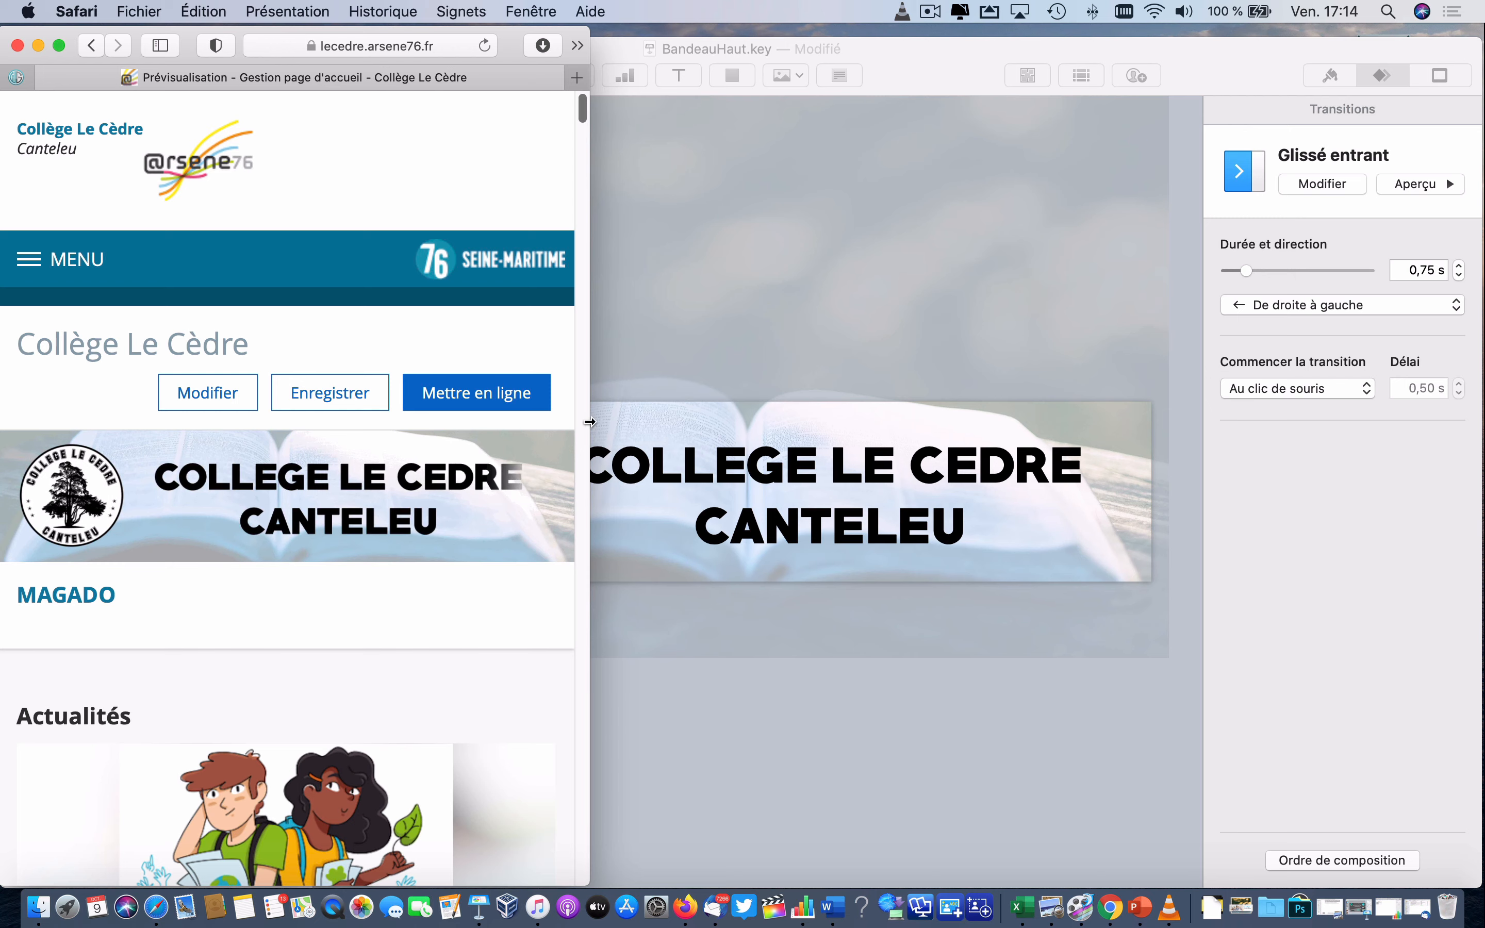
Widen the browser window back to full screen width, minimize it and return to the BandeauHaut presentation in Keynote.
left_click_drag(587, 424, 1482, 435)
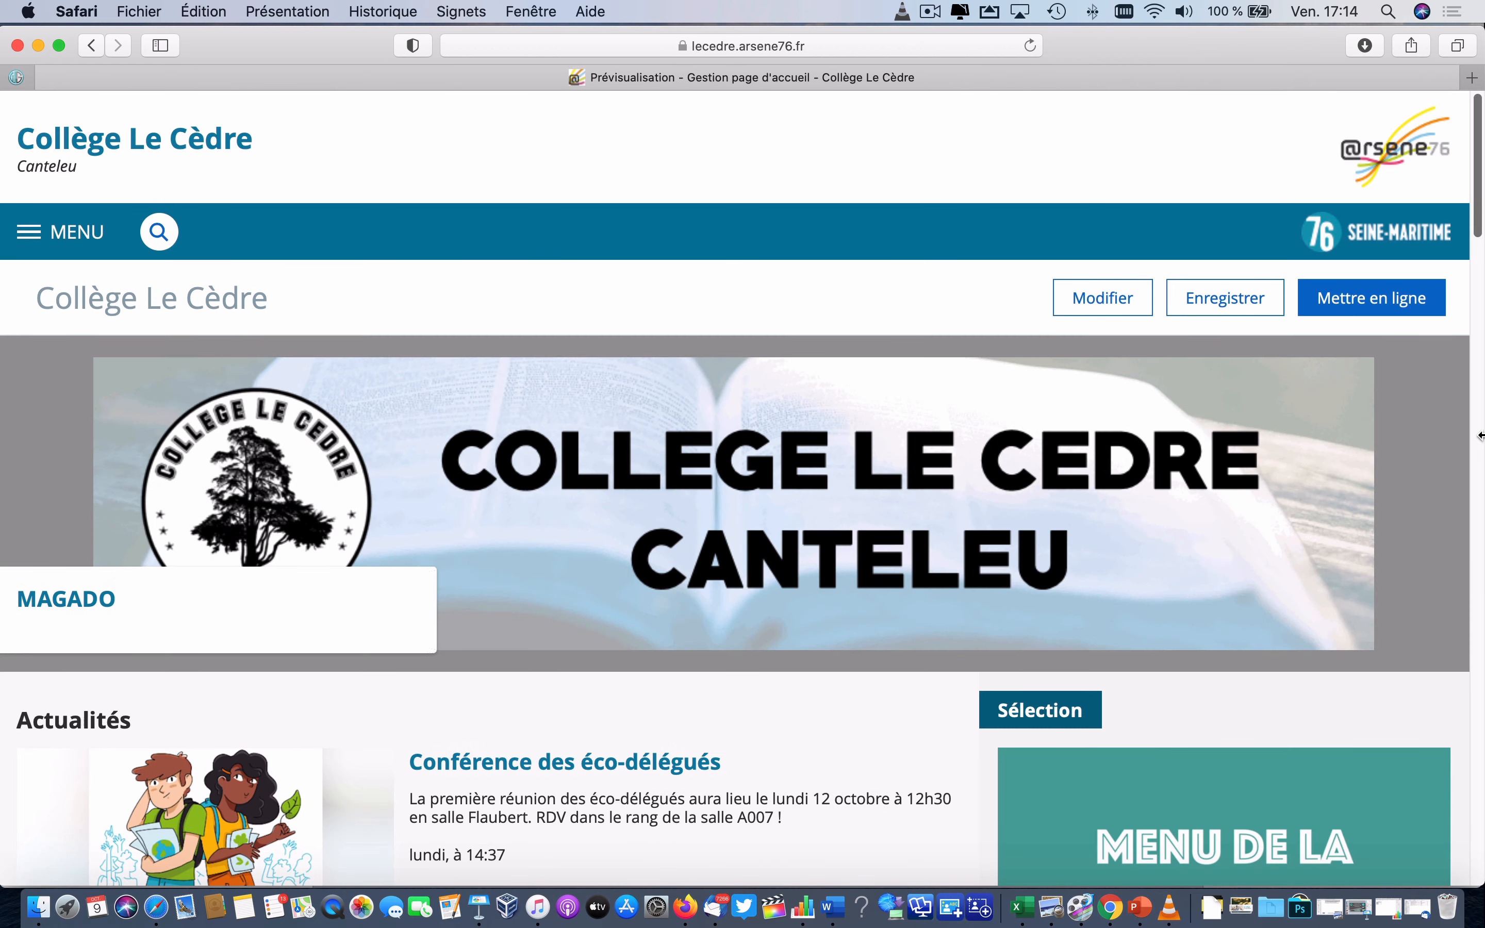
left_click(39, 46)
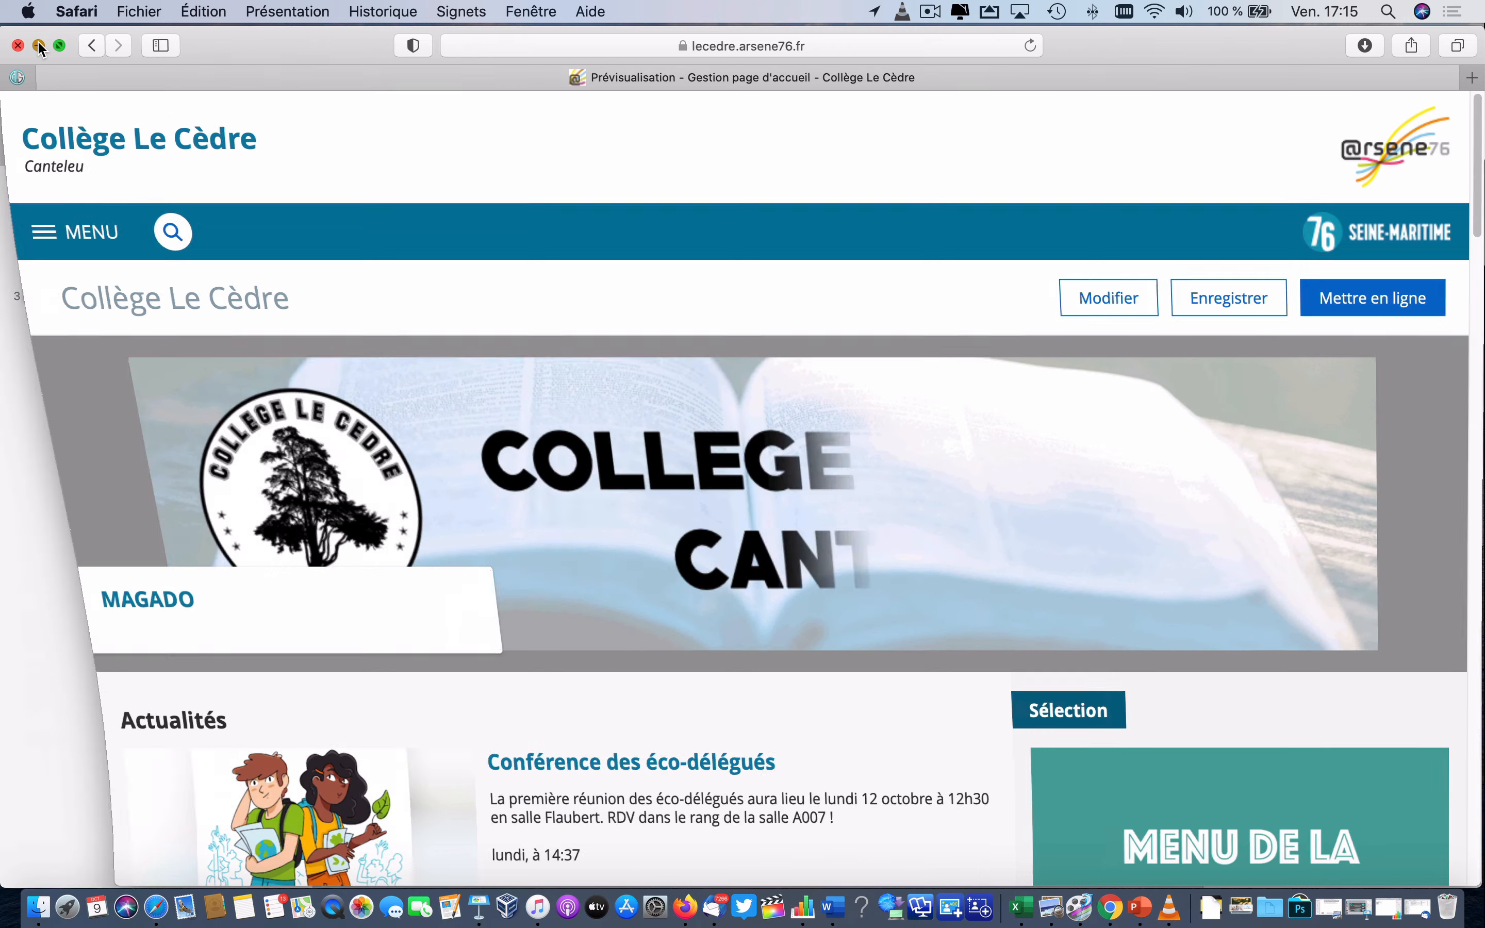
left_click(236, 397)
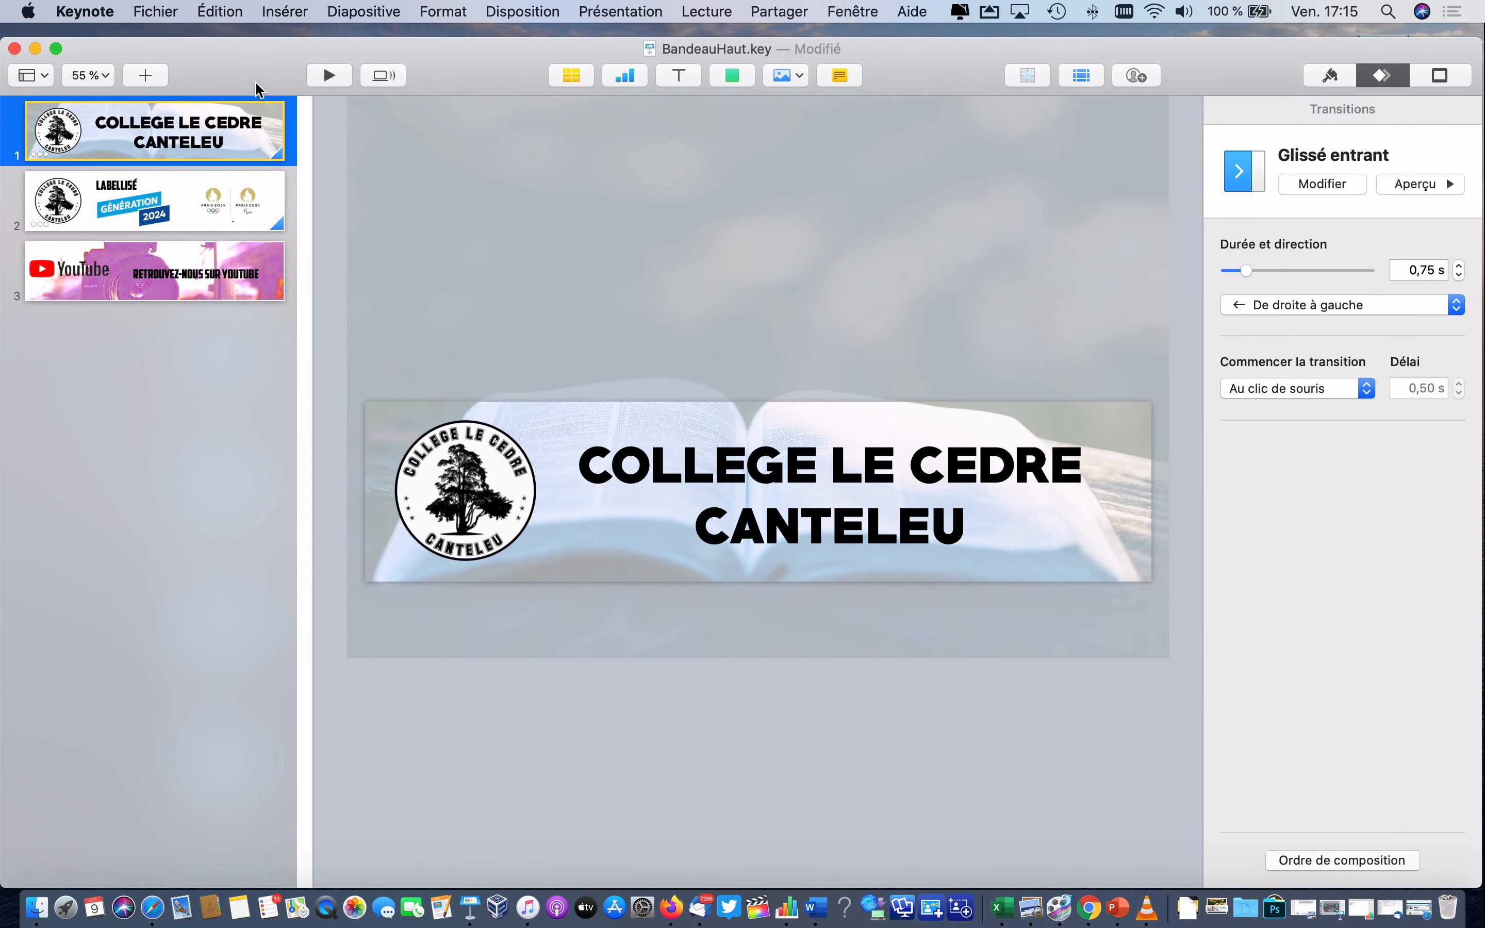
Start a video export of the presentation and set the custom resolution to 1398 x 320.
left_click(156, 12)
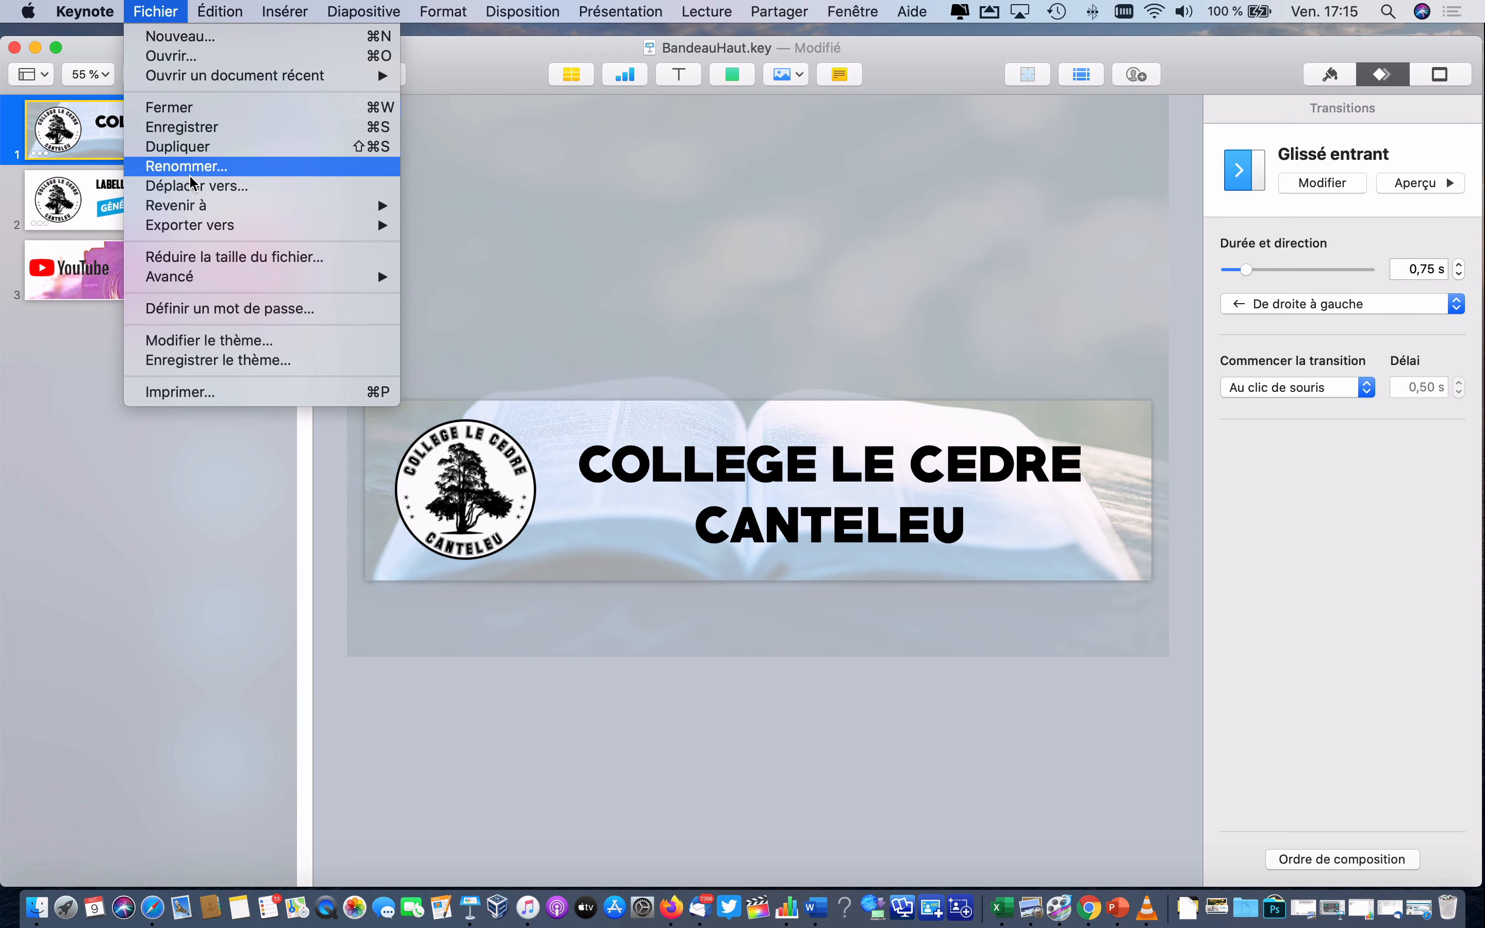
mouse_move(294, 225)
left_click(445, 264)
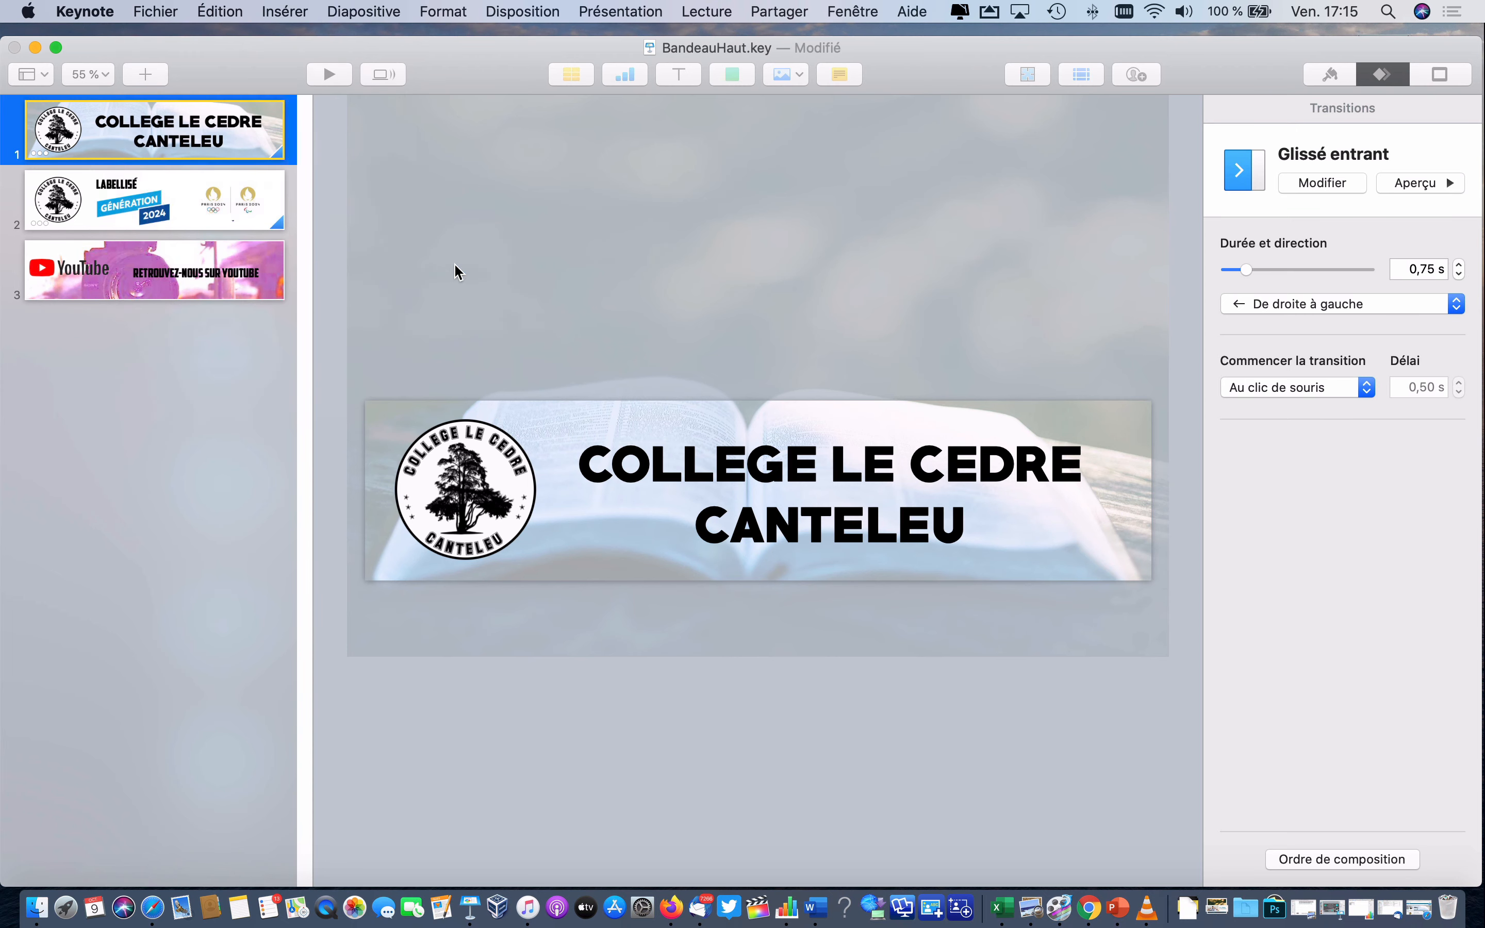
double_click(721, 432)
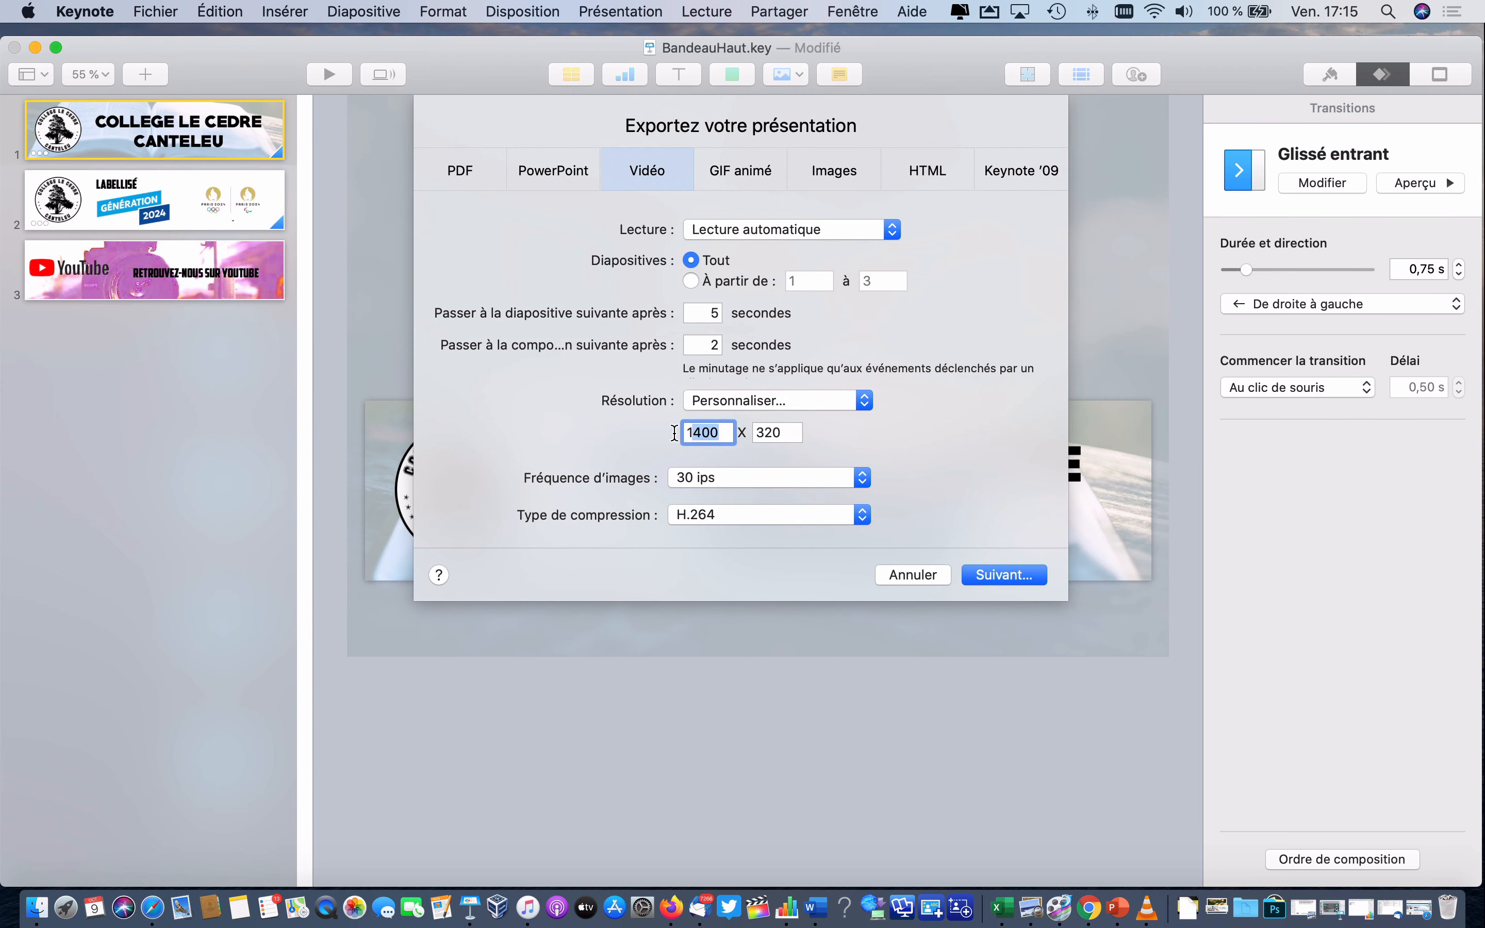
type("1398")
Include all slides in the video and set both the slide and composition delays to 1 second.
left_click(693, 280)
left_click(691, 262)
double_click(706, 317)
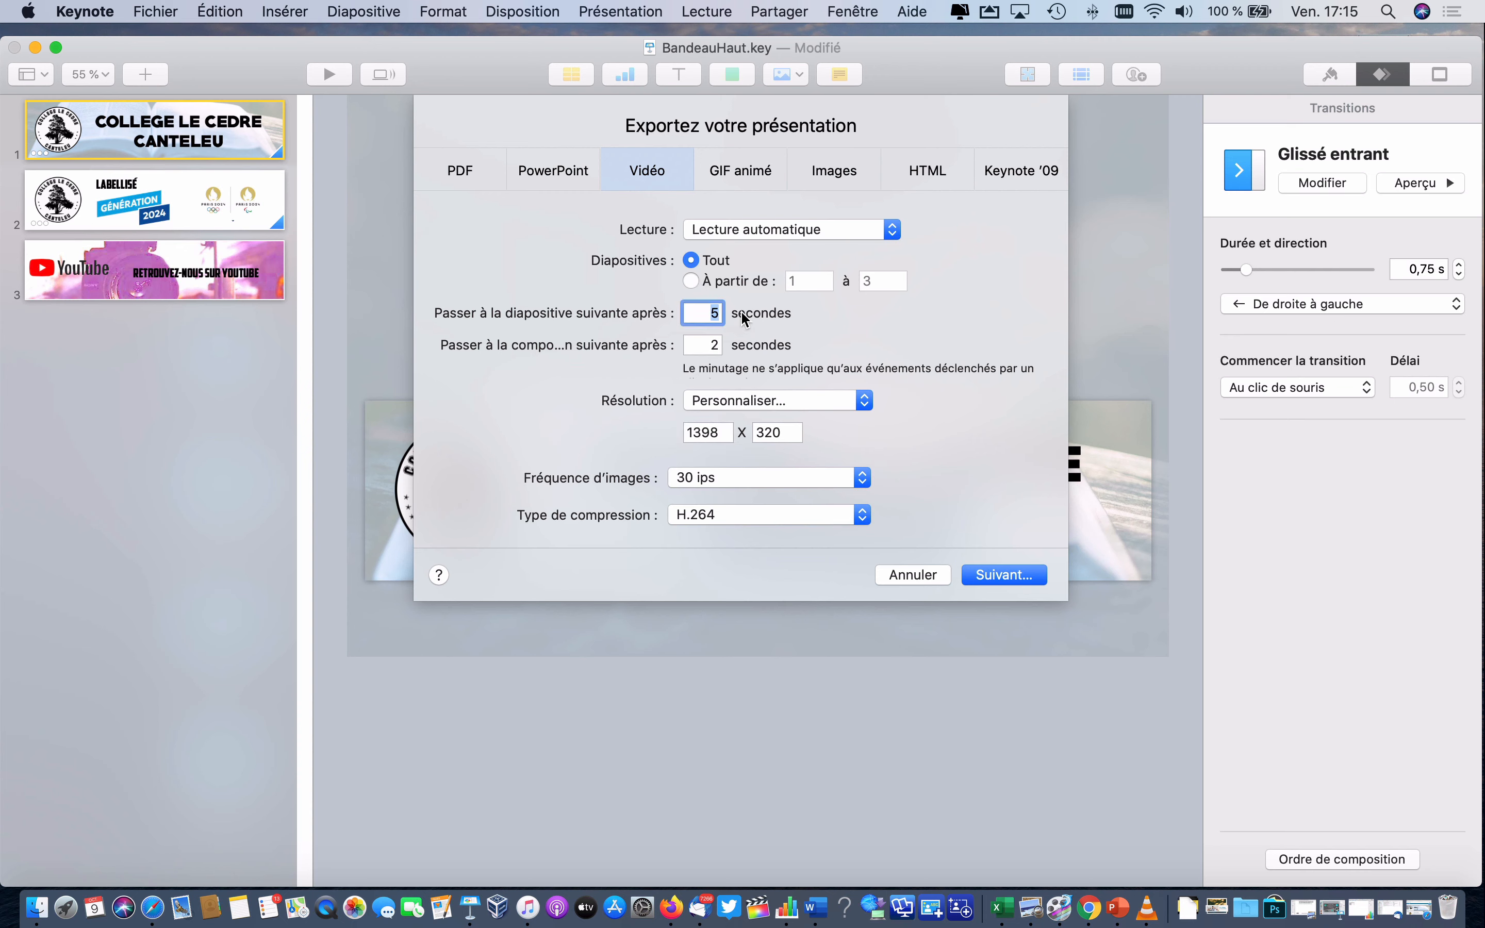
type("1")
key("Tab")
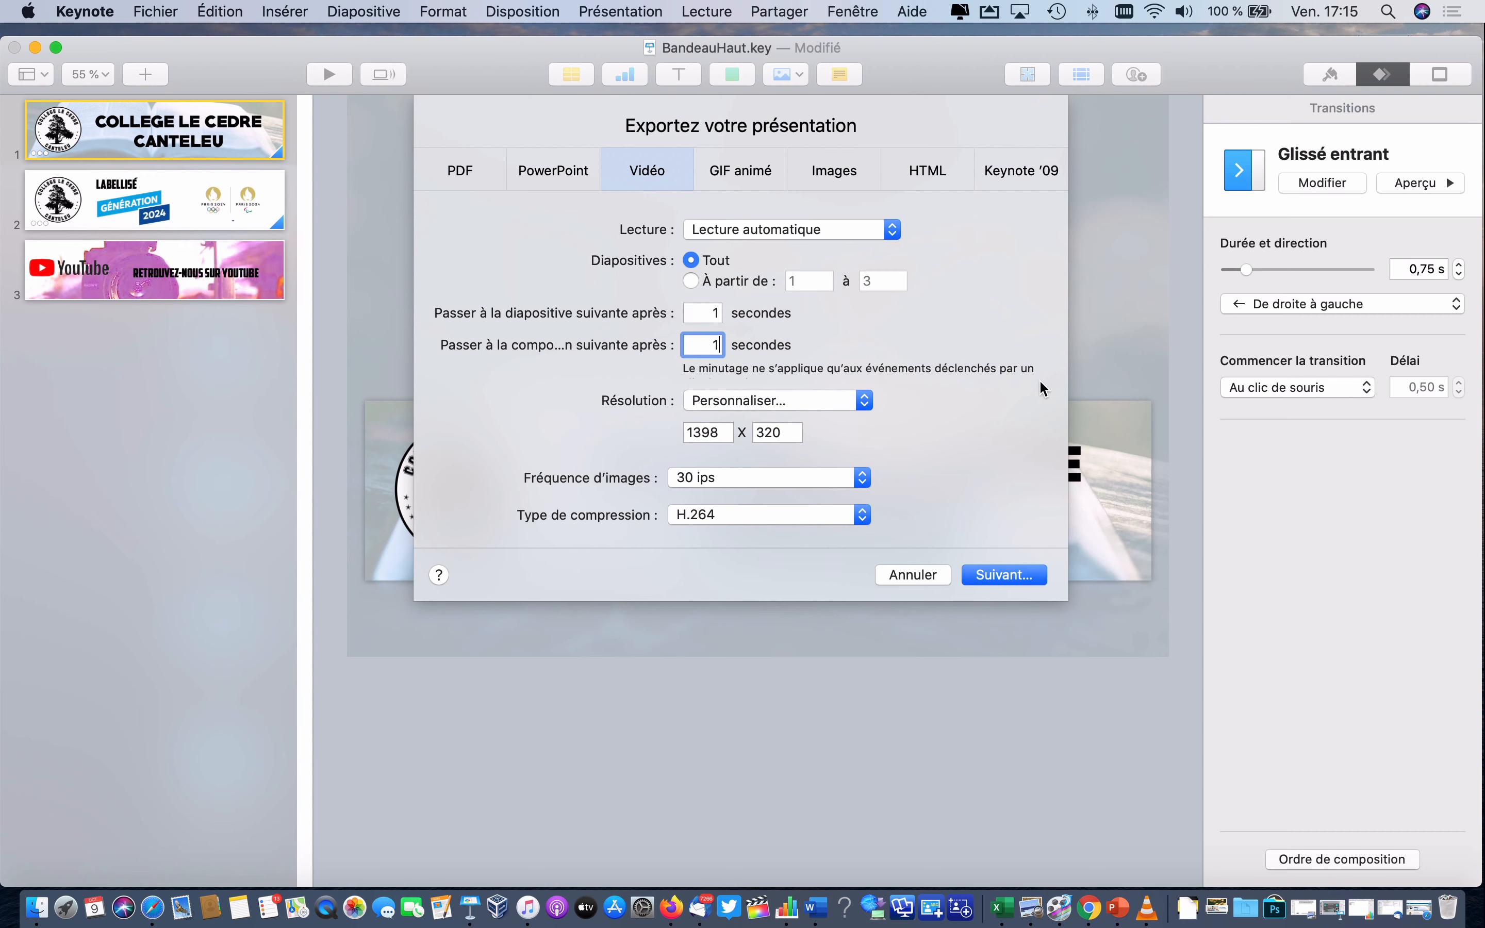
Export the video as BandeauHaut.m4v to the iCloud Documents folder, replacing the existing file.
left_click(1010, 574)
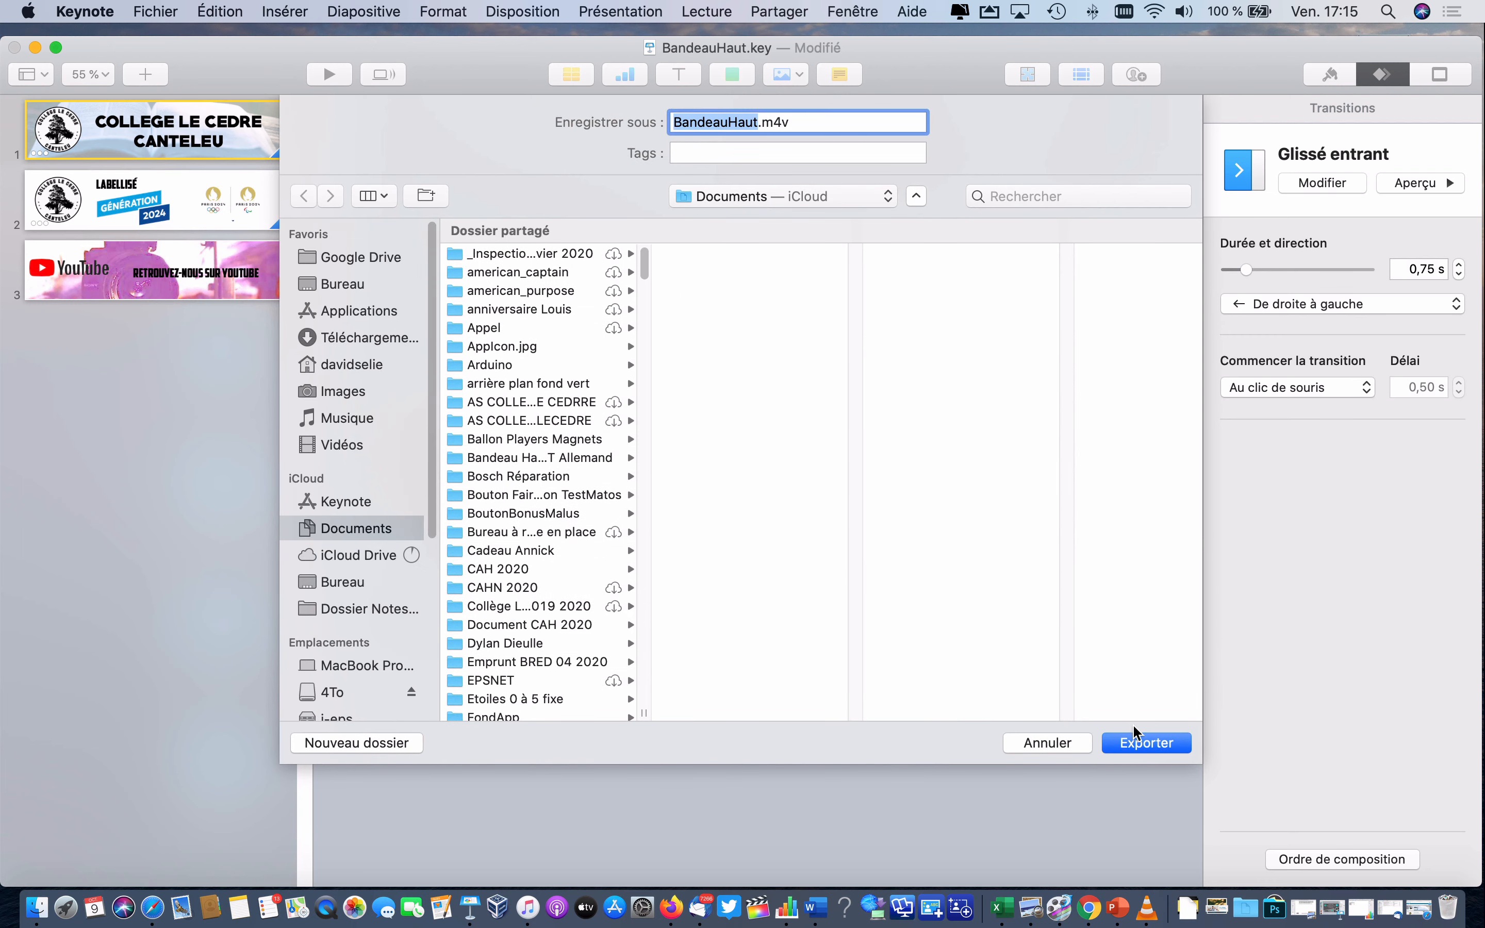
left_click(1131, 742)
left_click(878, 218)
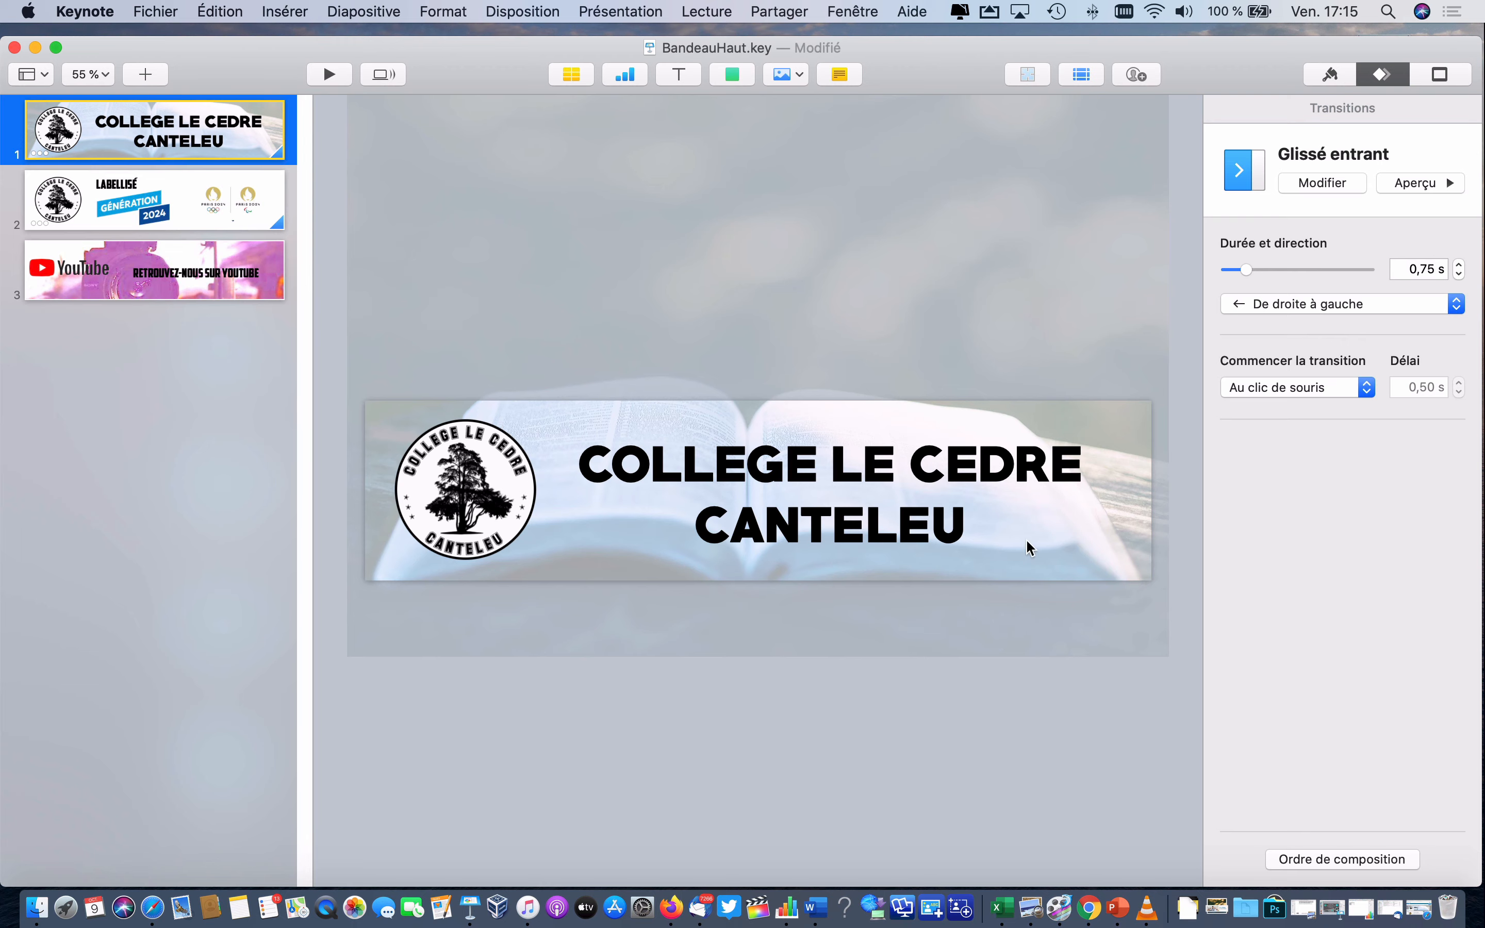
Play the exported BandeauHaut.m4v from the Documents folder in VLC to check the animation, and close the player.
left_click(1245, 907)
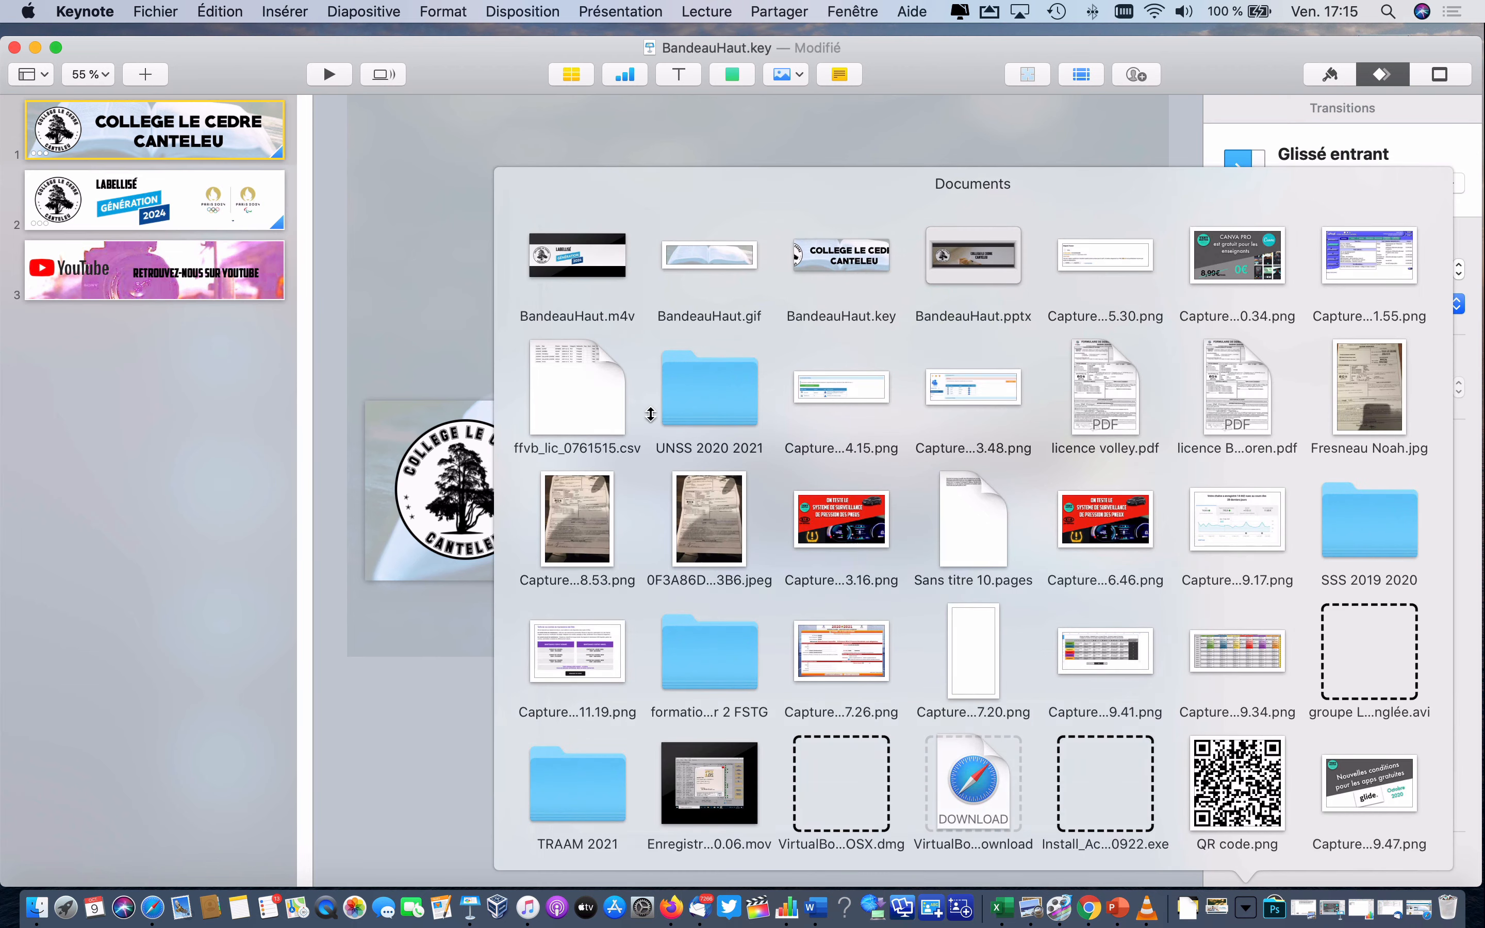
left_click(588, 274)
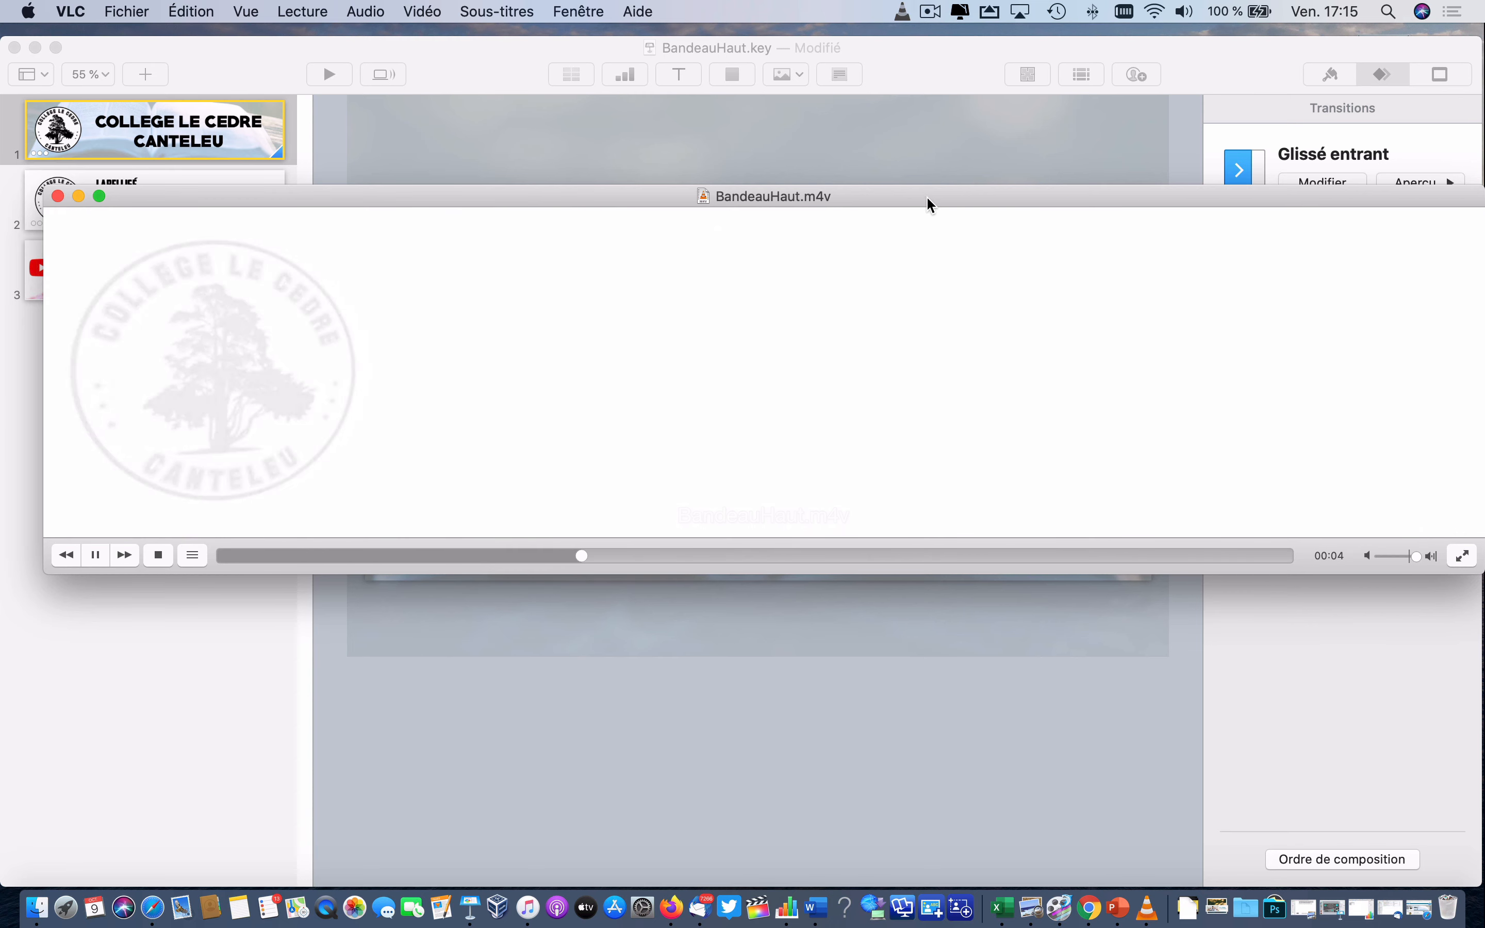
mouse_move(927, 196)
left_mouse_down()
mouse_move(883, 188)
mouse_move(920, 188)
left_mouse_up()
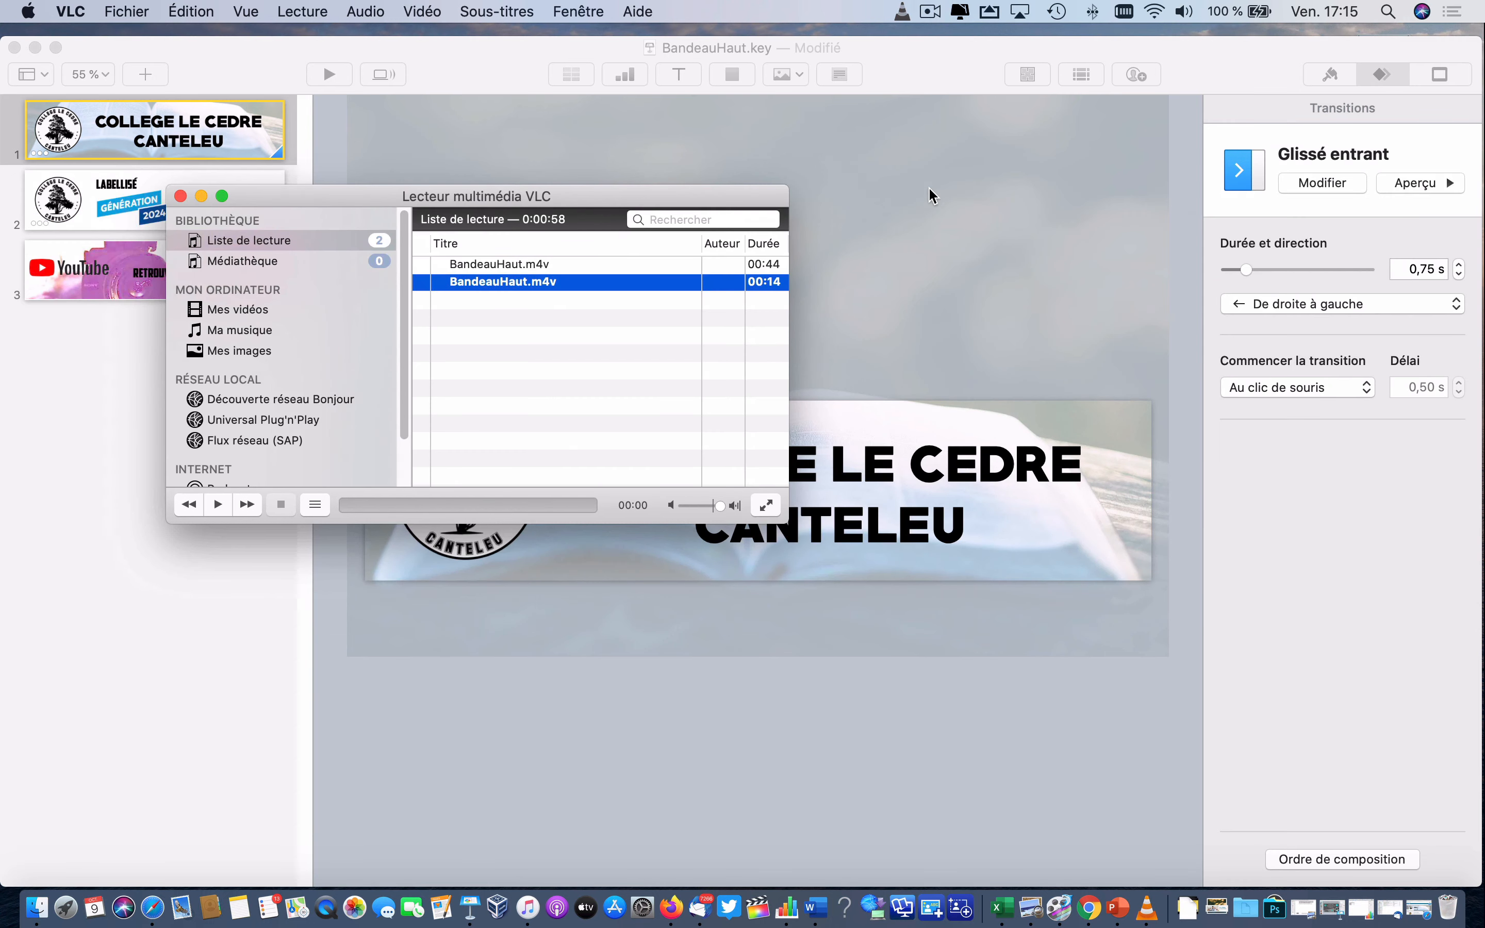
left_click(180, 197)
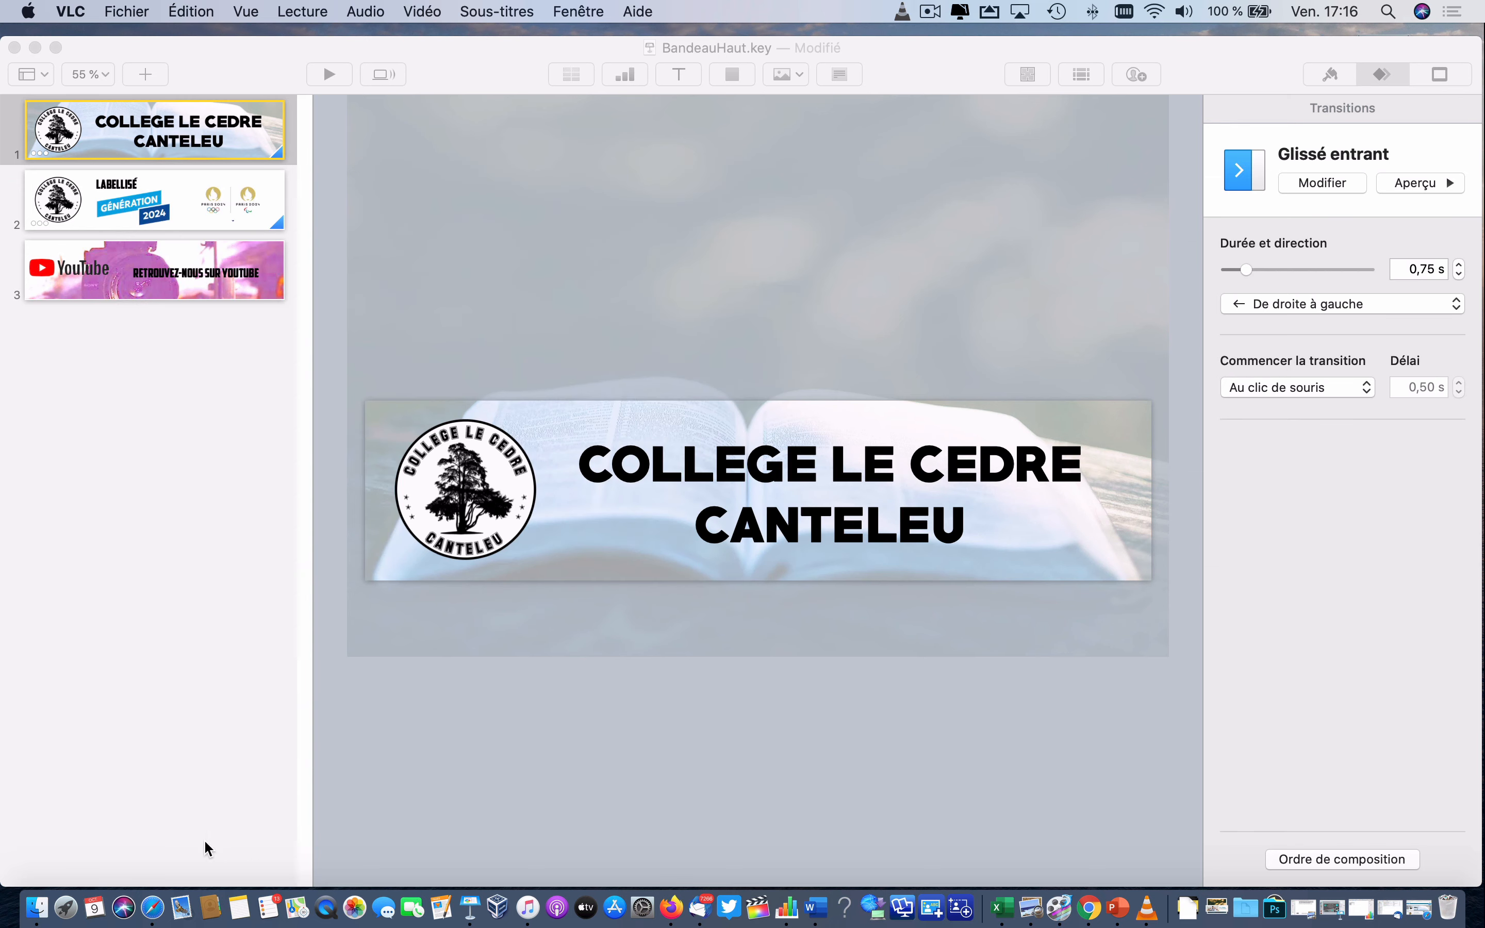
Switch to Safari, search for "video en gif" in a new tab, open Online-Convert's MP4 to GIF converter and accept its cookie notice.
left_click(152, 907)
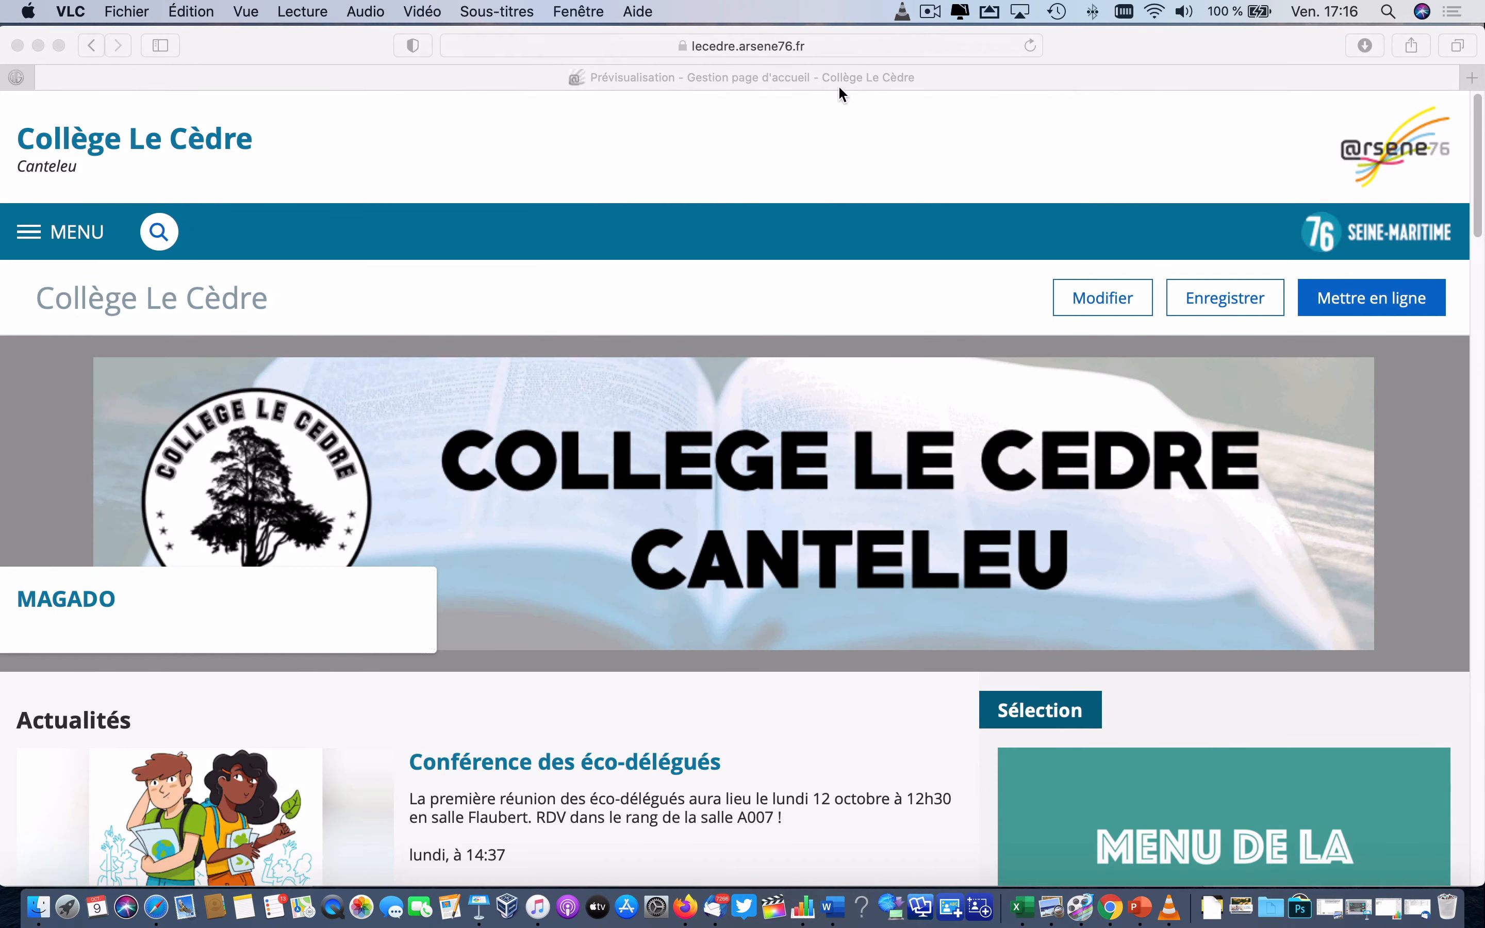
left_click(1472, 78)
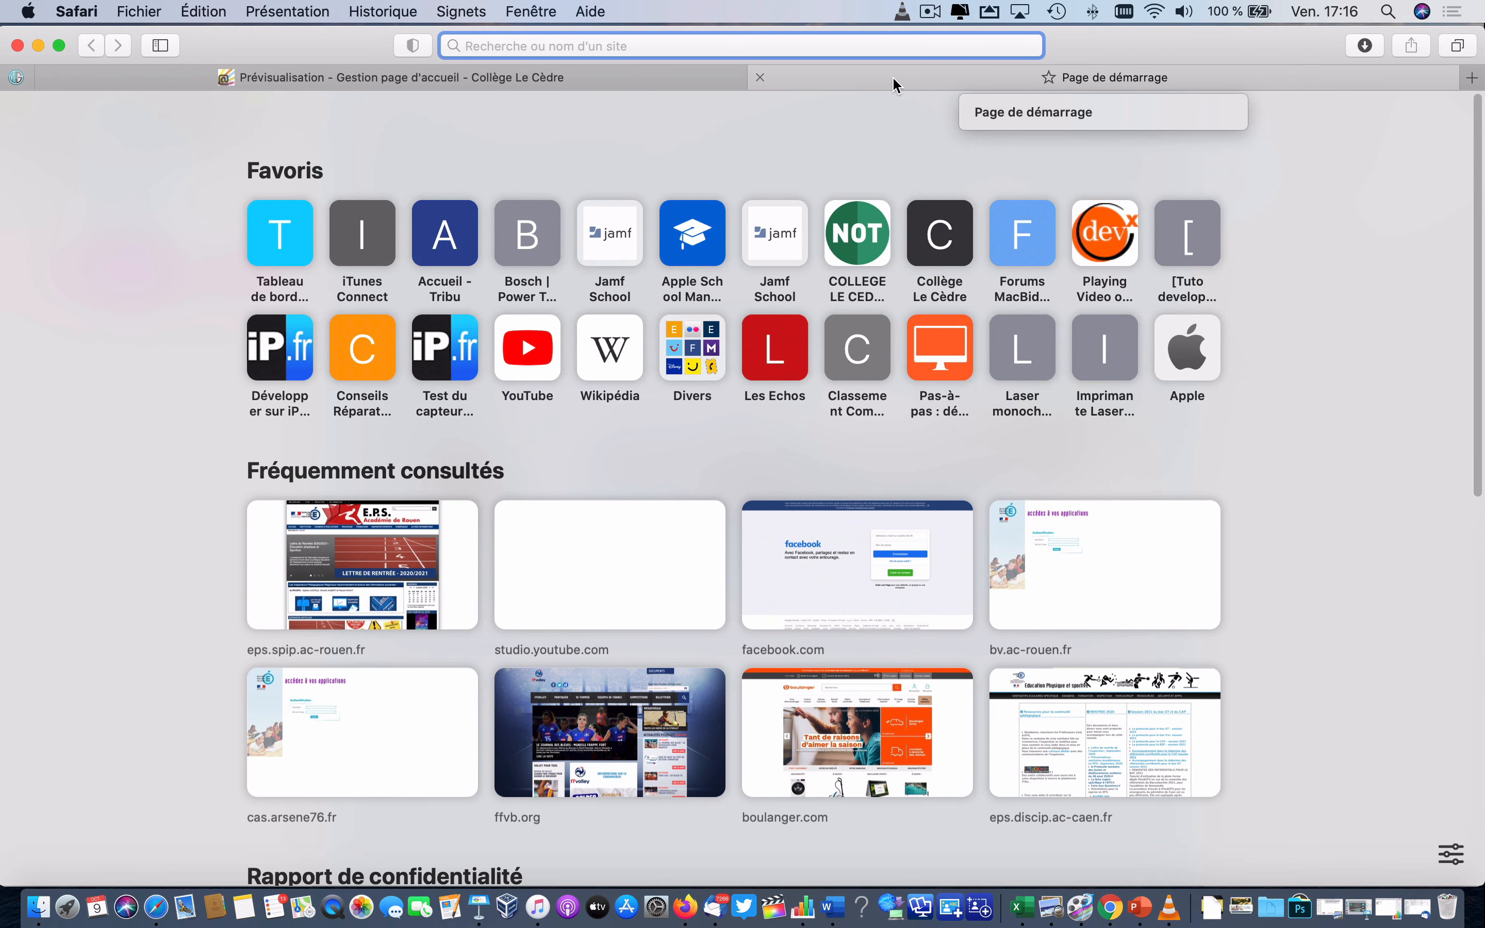
type("video en gif")
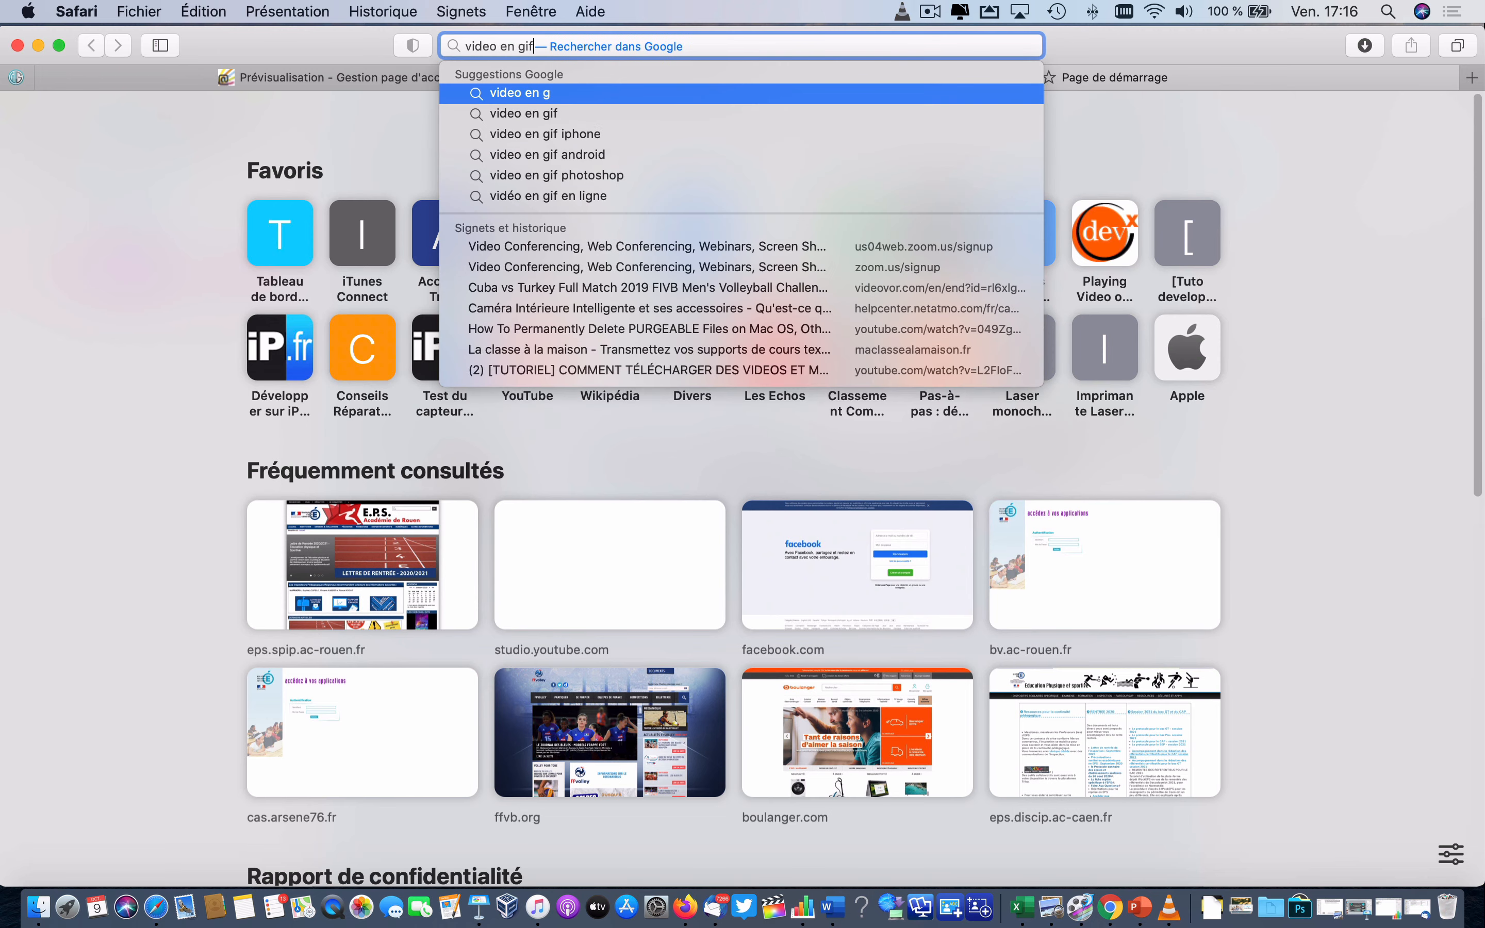
key("Return")
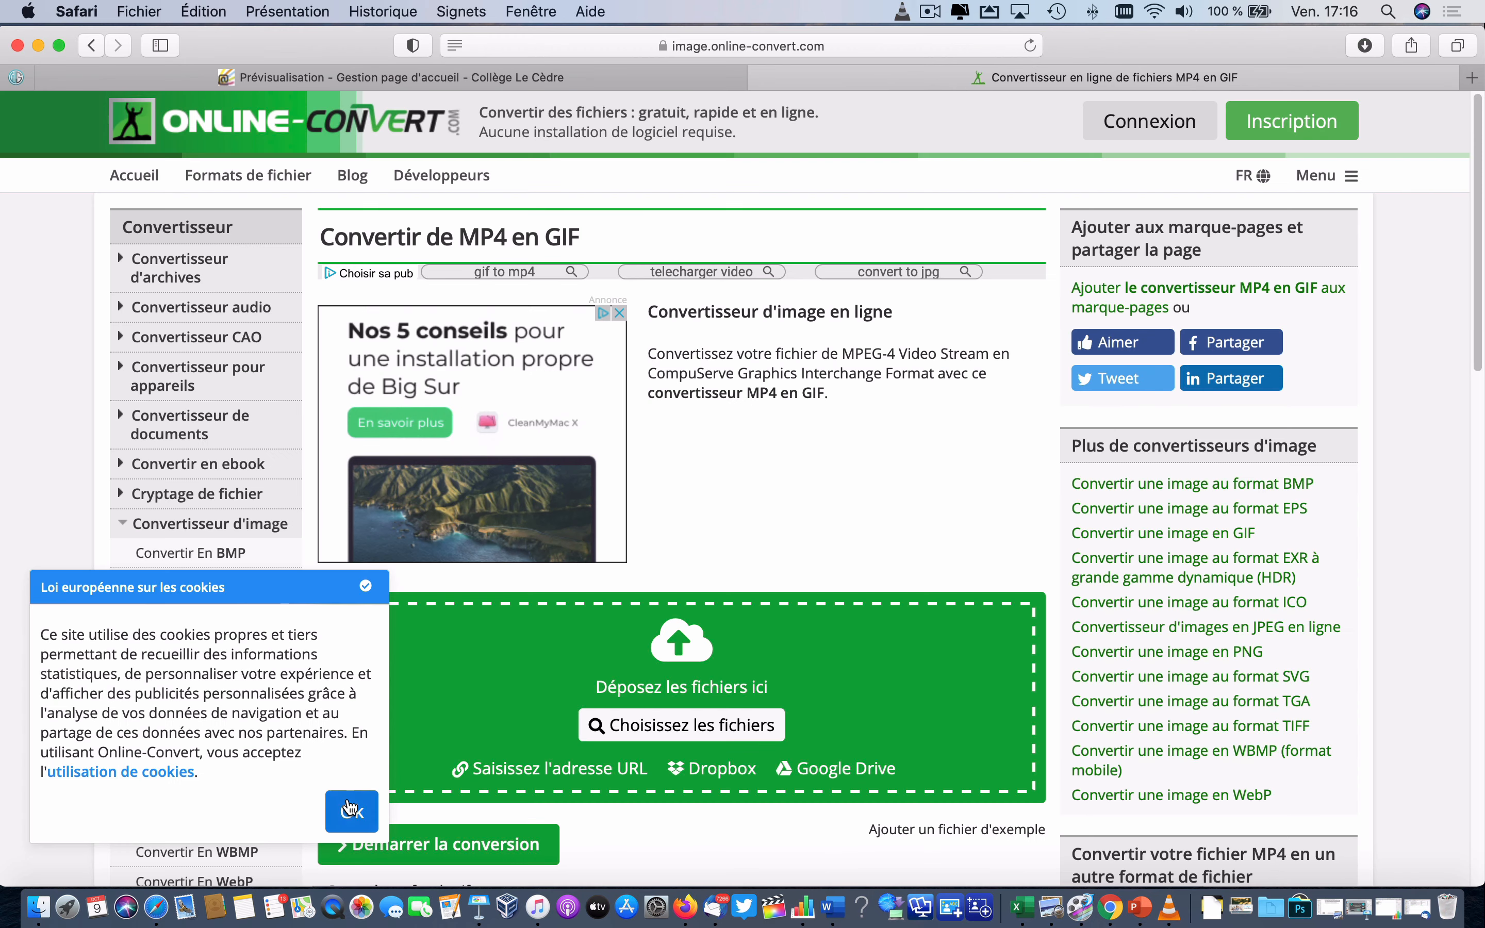
left_click(352, 812)
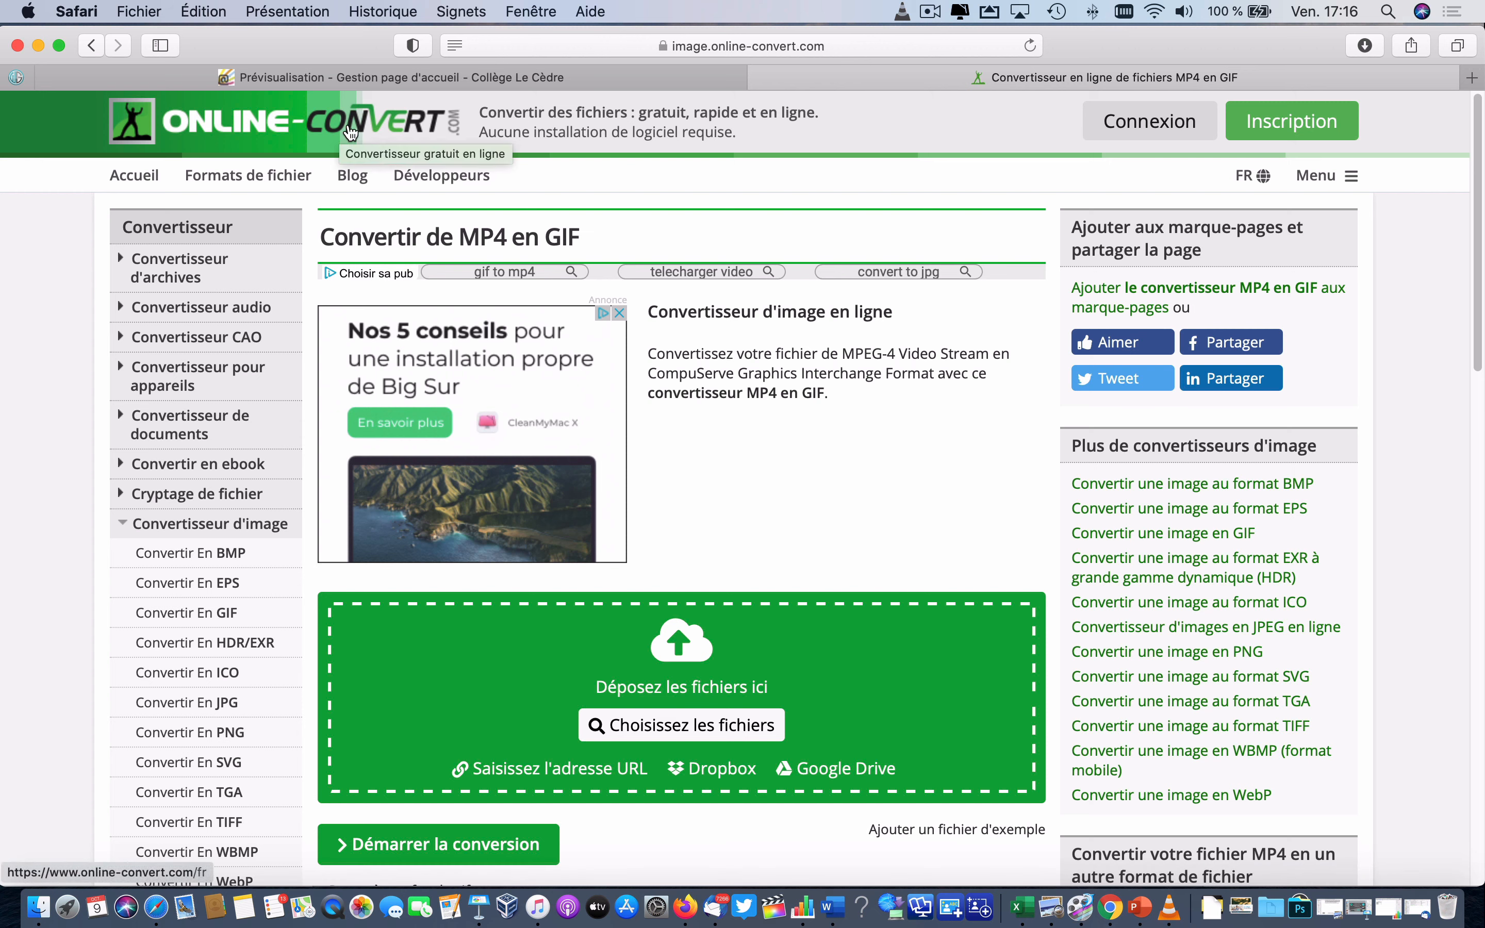
Upload BandeauHaut.m4v from the iCloud Documents folder to the MP4 to GIF converter.
scroll(752, 486, "down", 3)
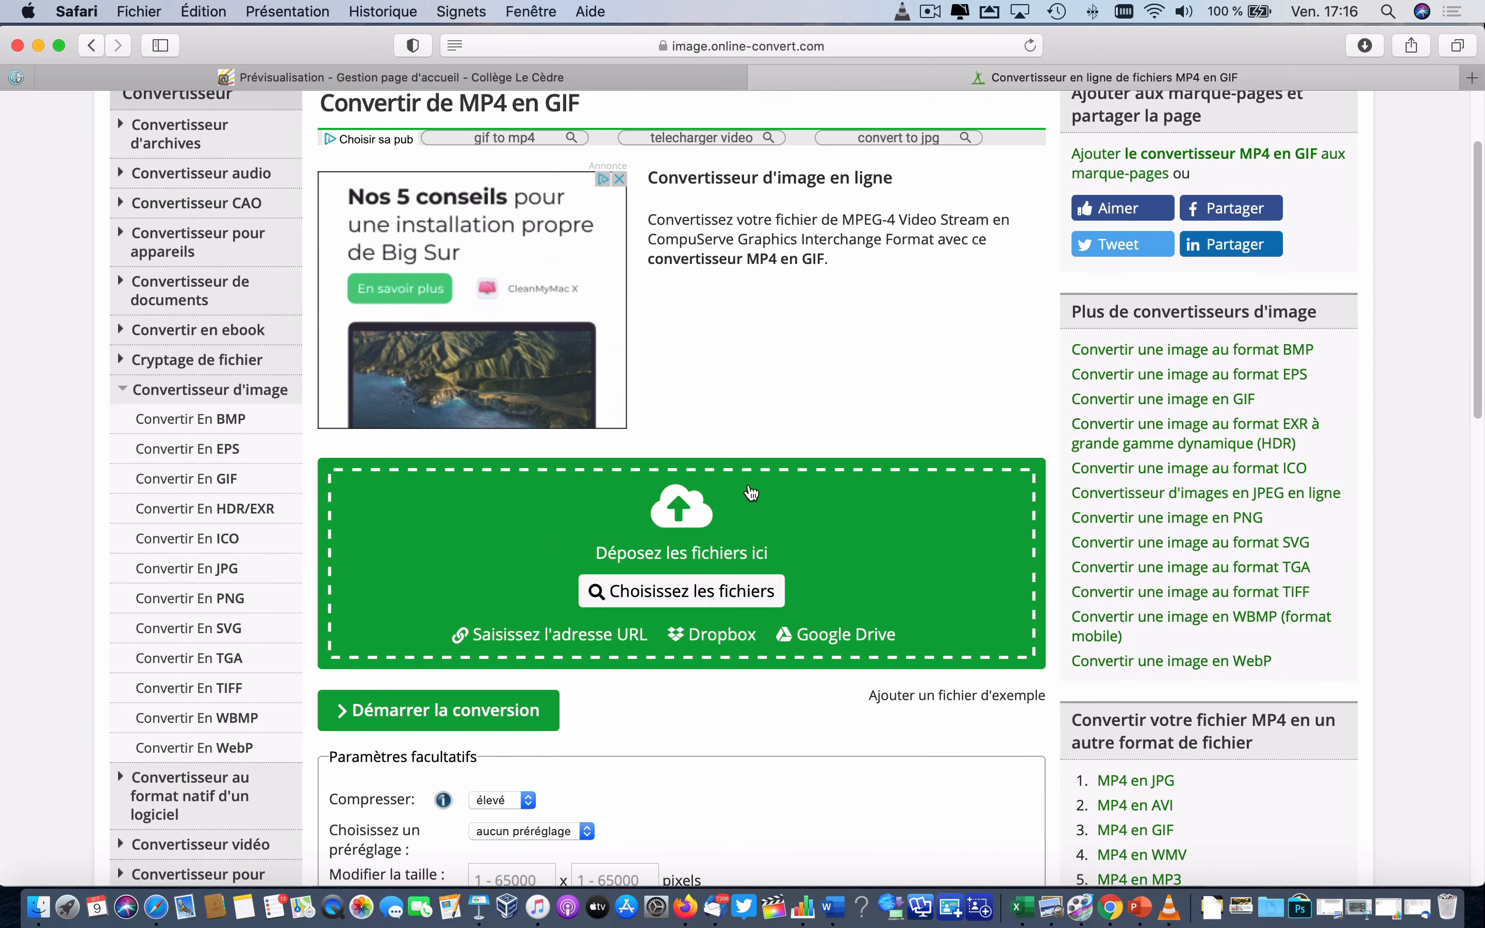
left_click(665, 592)
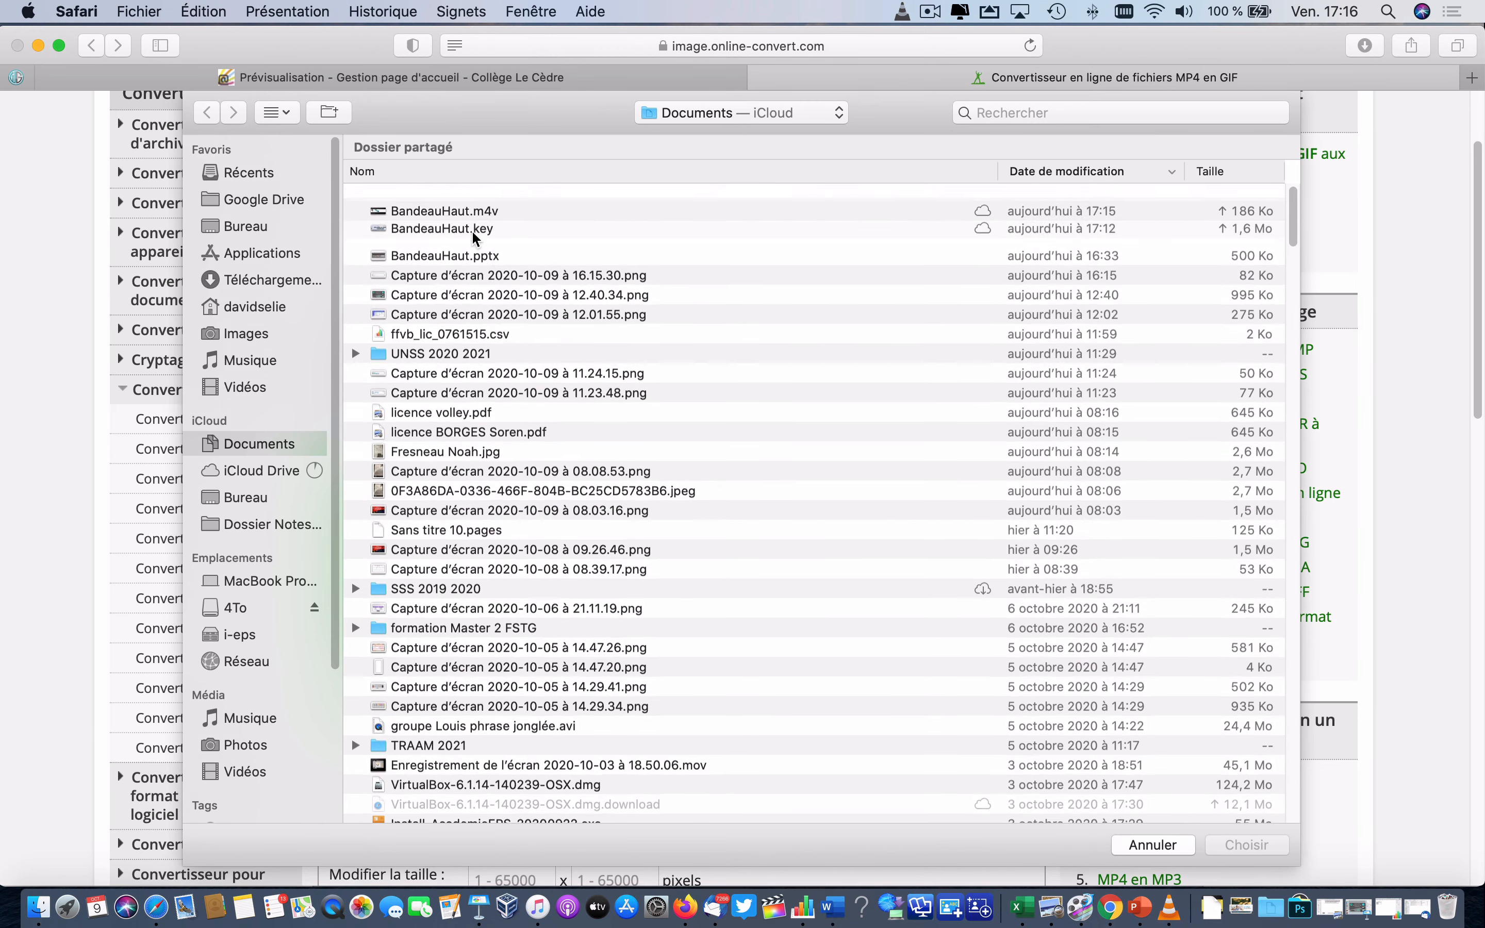
double_click(458, 195)
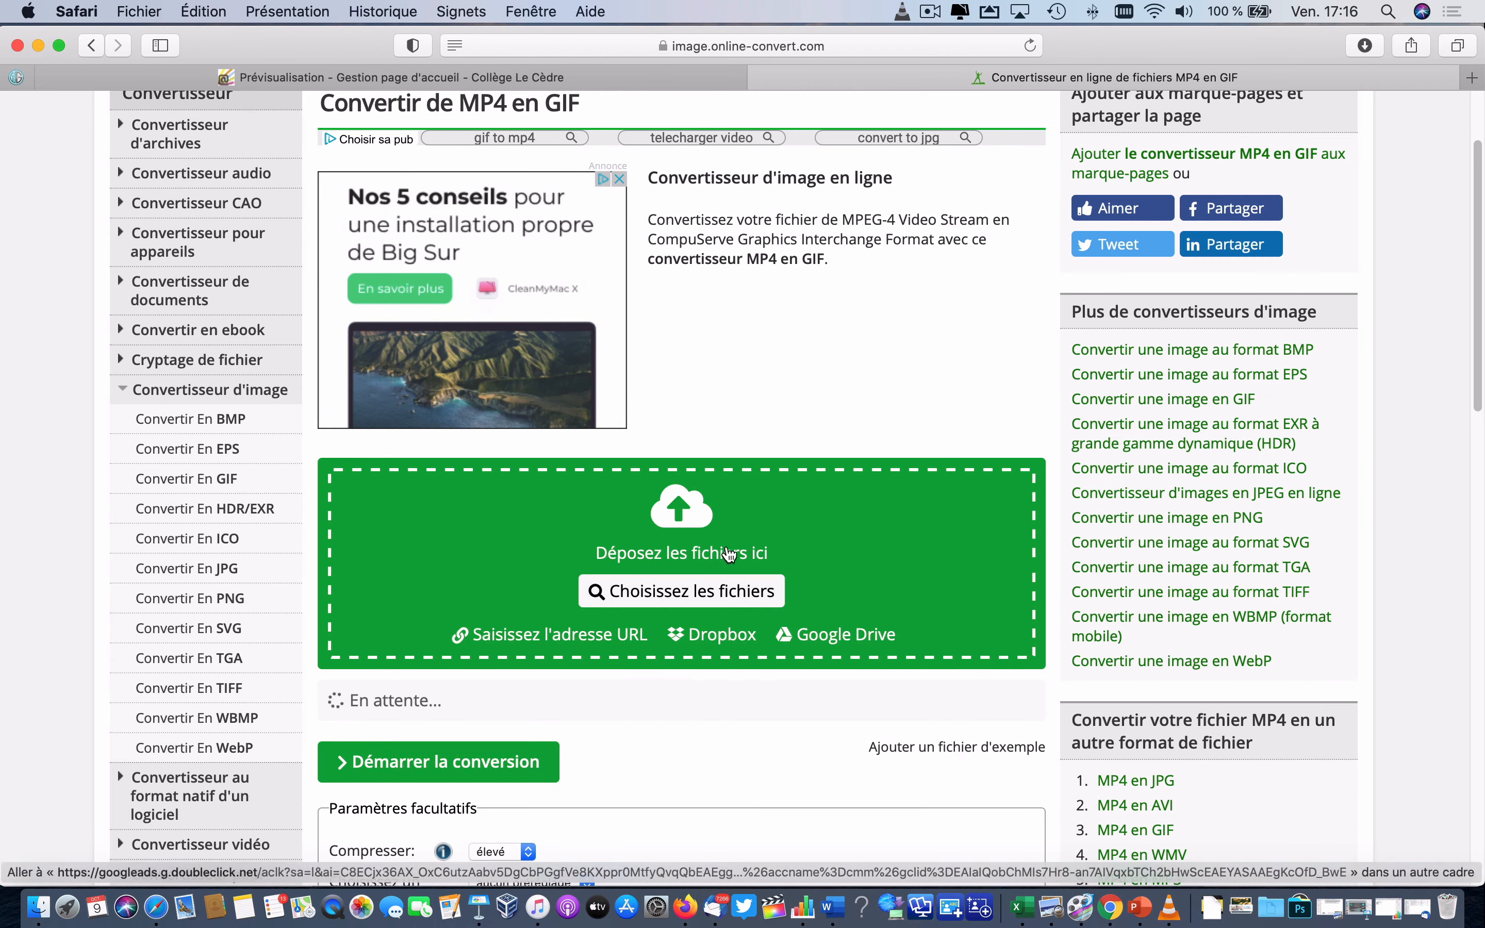
Set the GIF's output size to 1398 x 320 pixels and start the conversion.
scroll(662, 638, "down", 10)
scroll(657, 615, "up", 3)
left_click(514, 465)
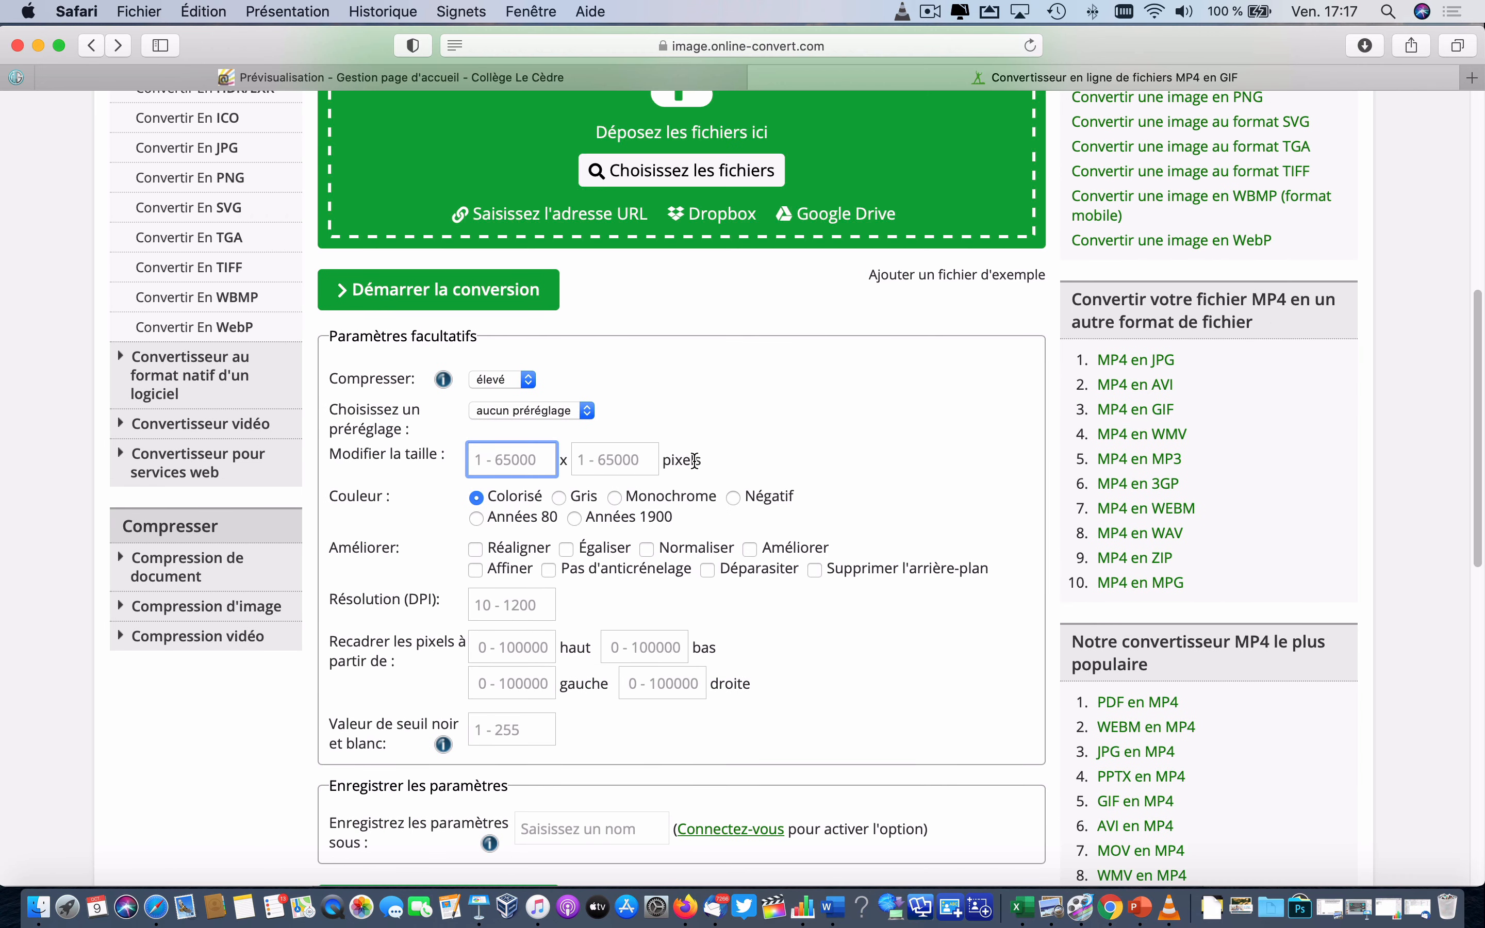
type("1398")
key("Tab")
type("3")
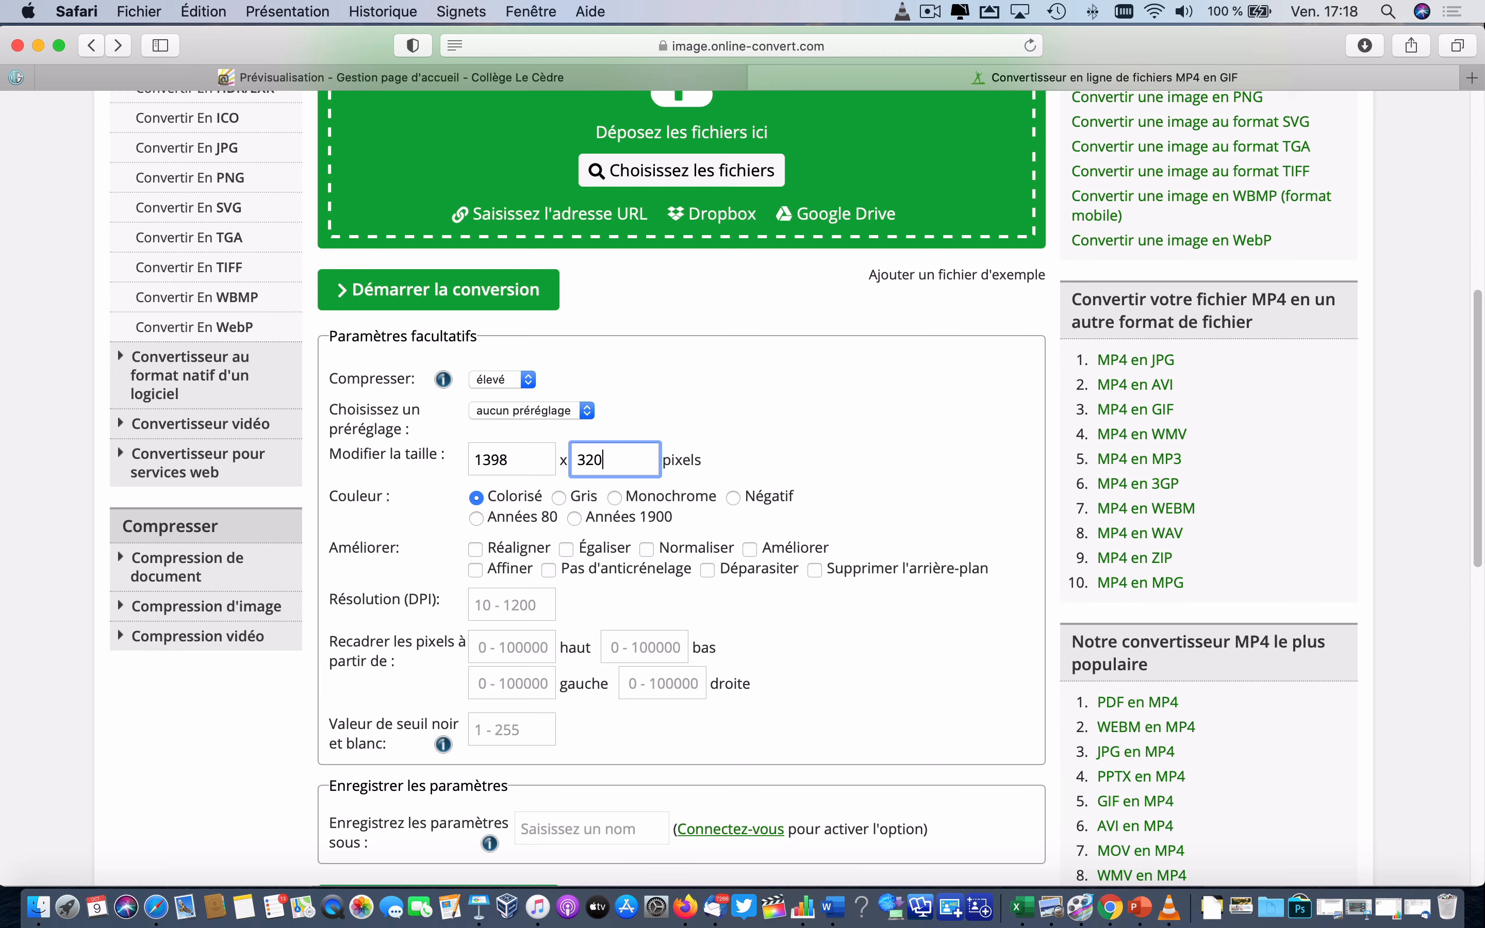
scroll(816, 583, "down", 5)
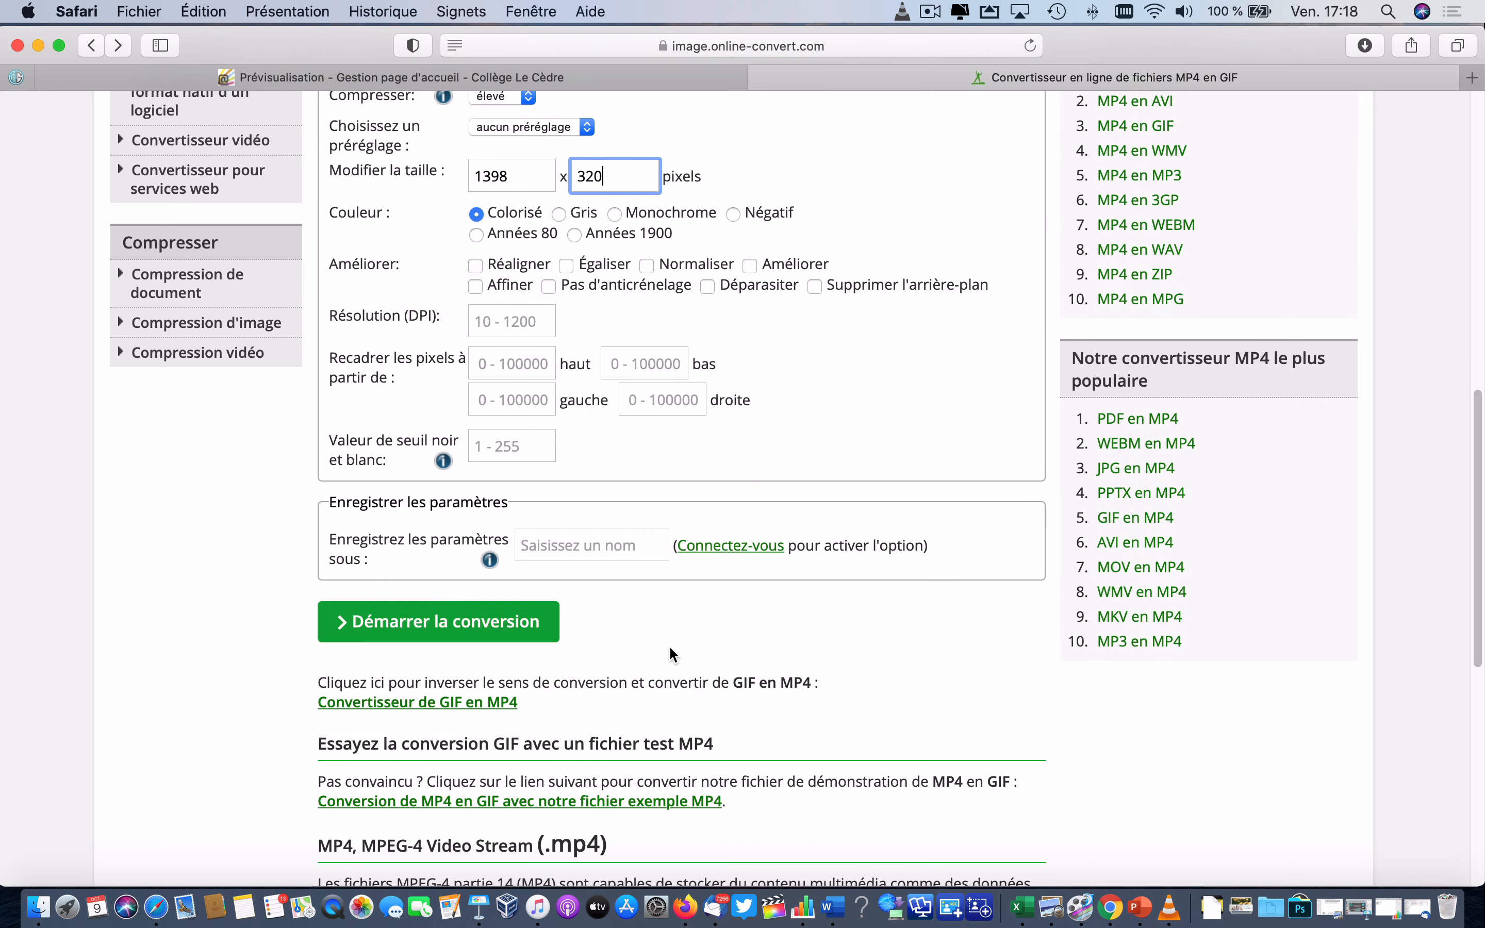
scroll(902, 608, "up", 1)
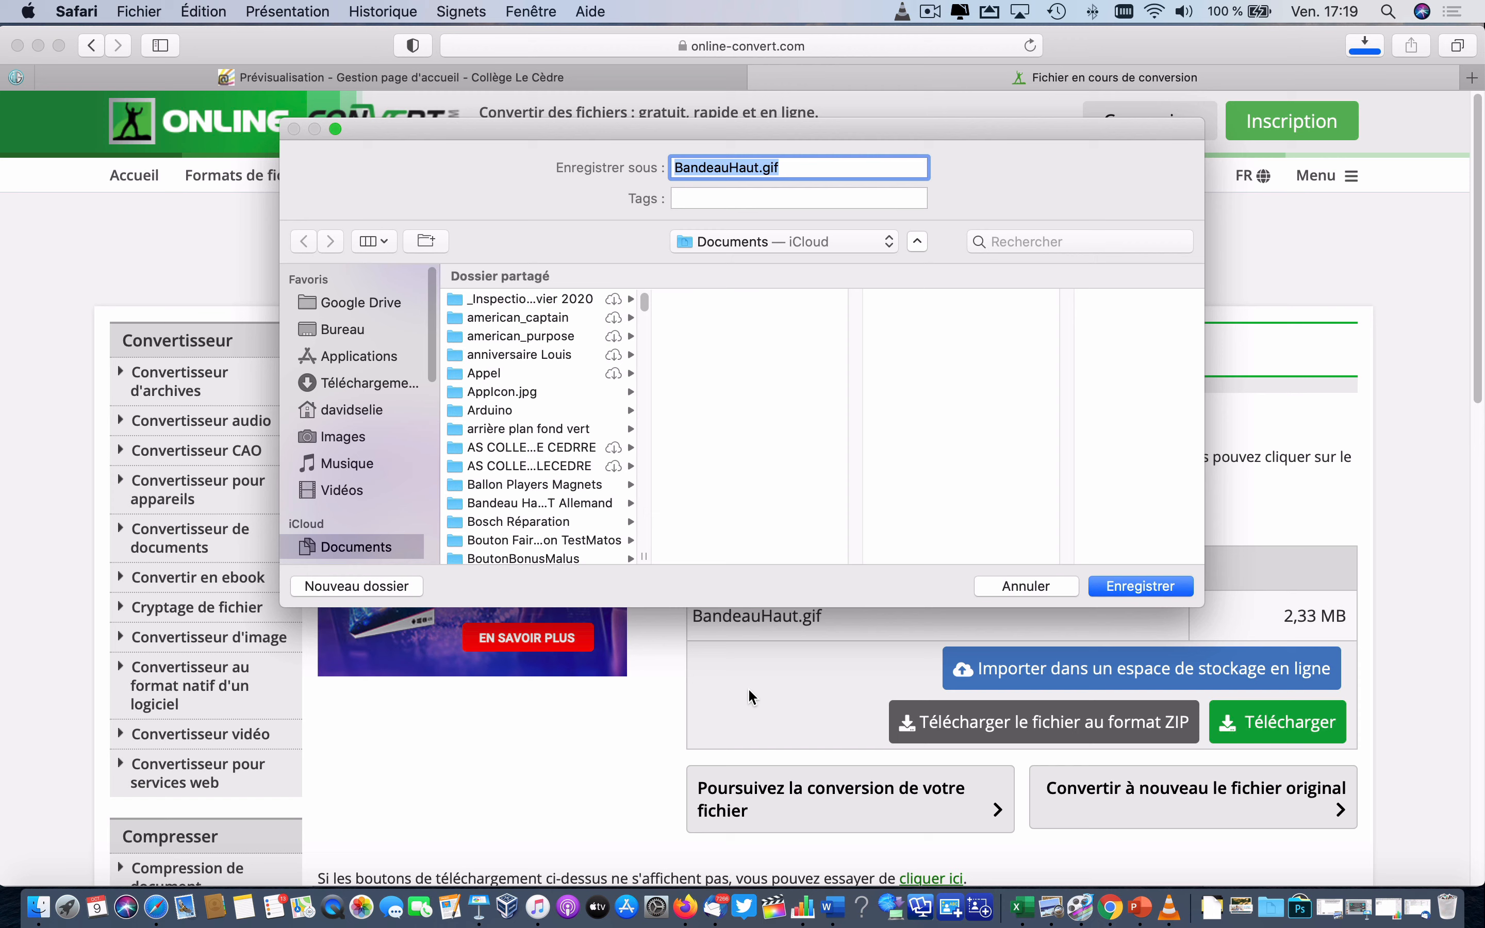
Save the converted file as BandeauHauttest.gif in the iCloud Documents folder, replacing the existing file.
left_click(775, 167)
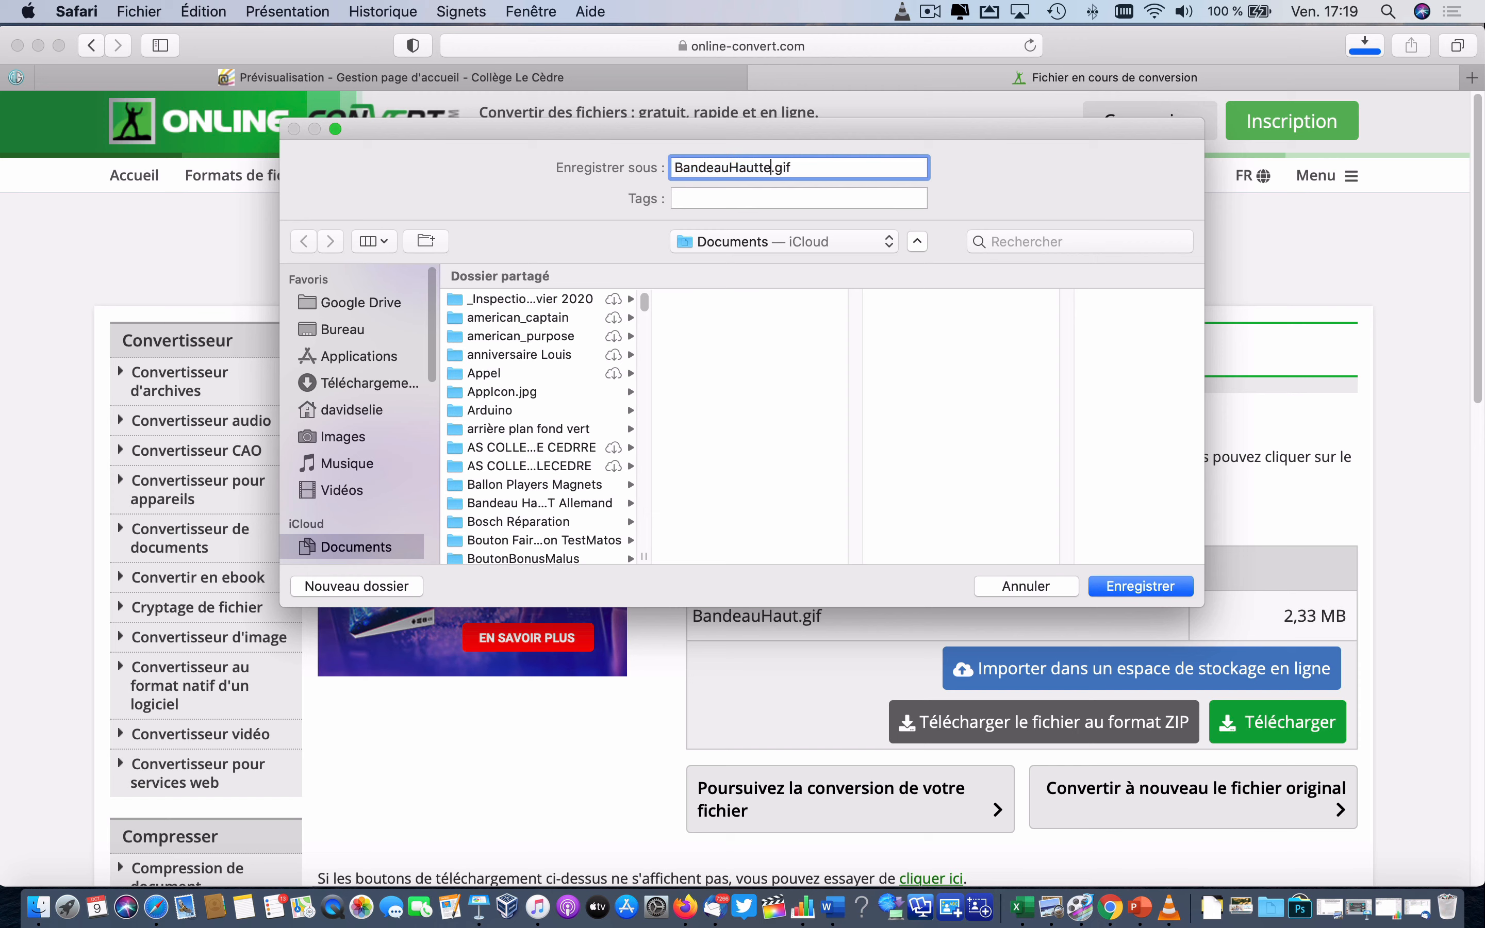
key("Return")
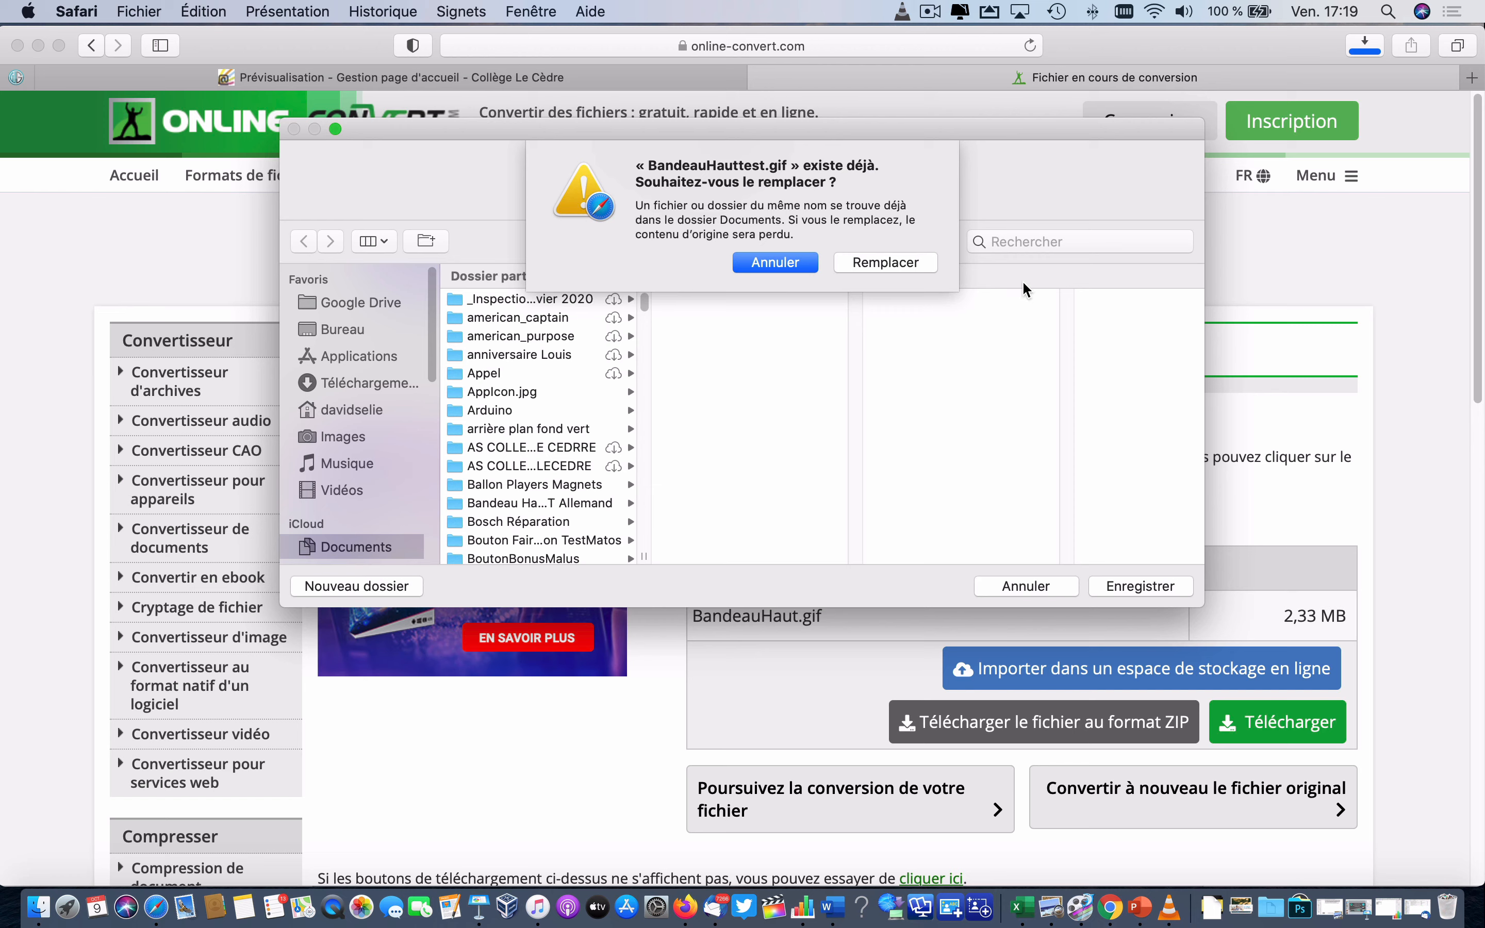
left_click(887, 262)
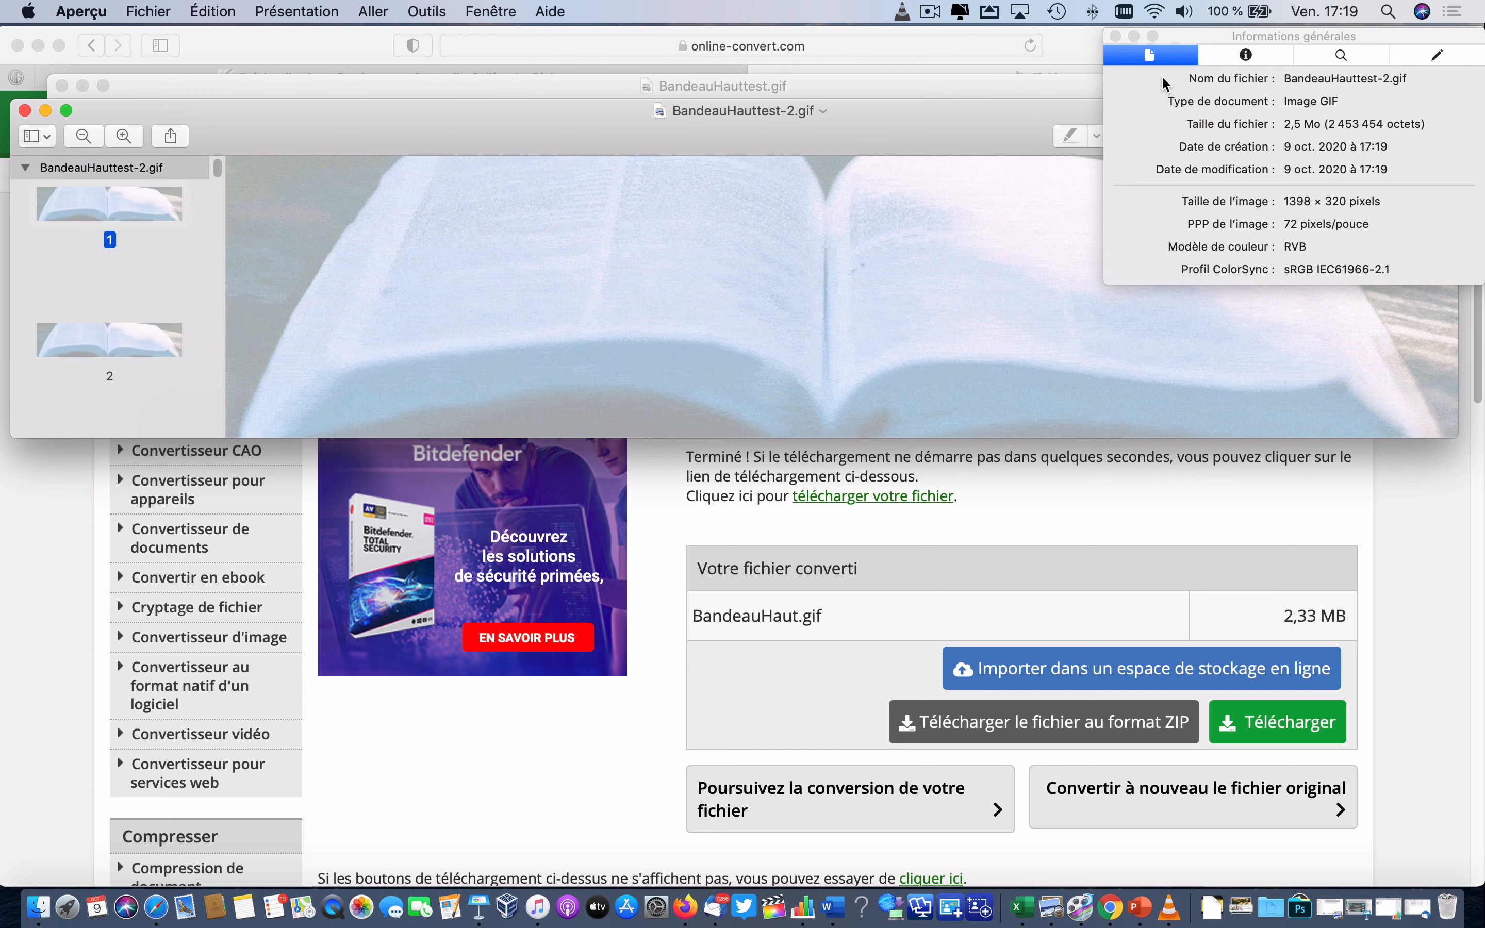
Check the downloaded GIF's file size and pixel dimensions in Preview and return to the browser.
left_click(1226, 197)
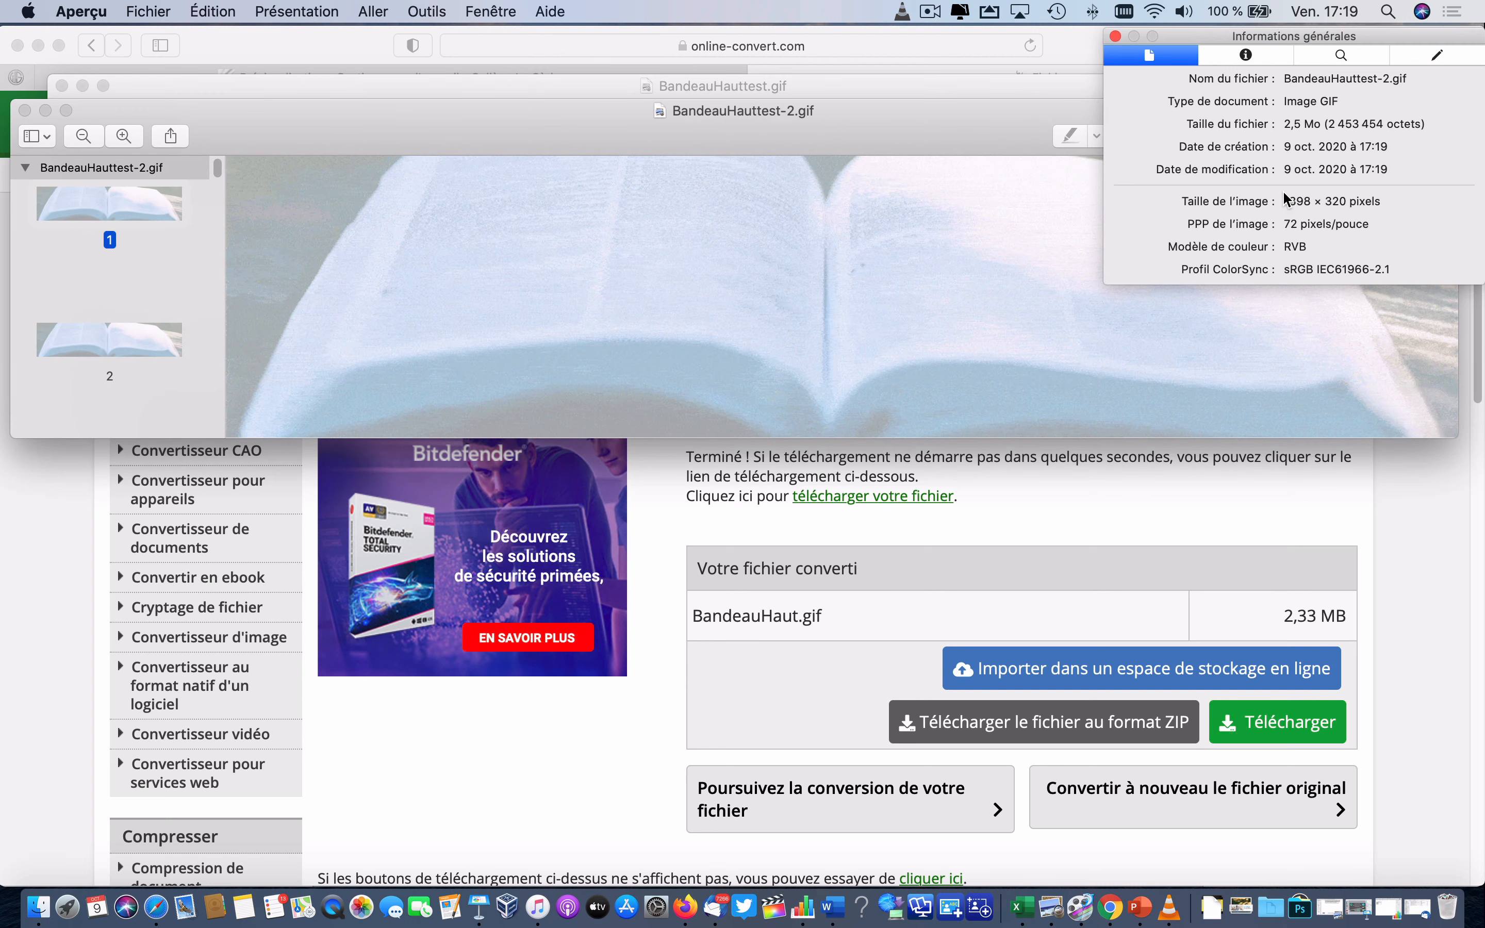
left_click(846, 139)
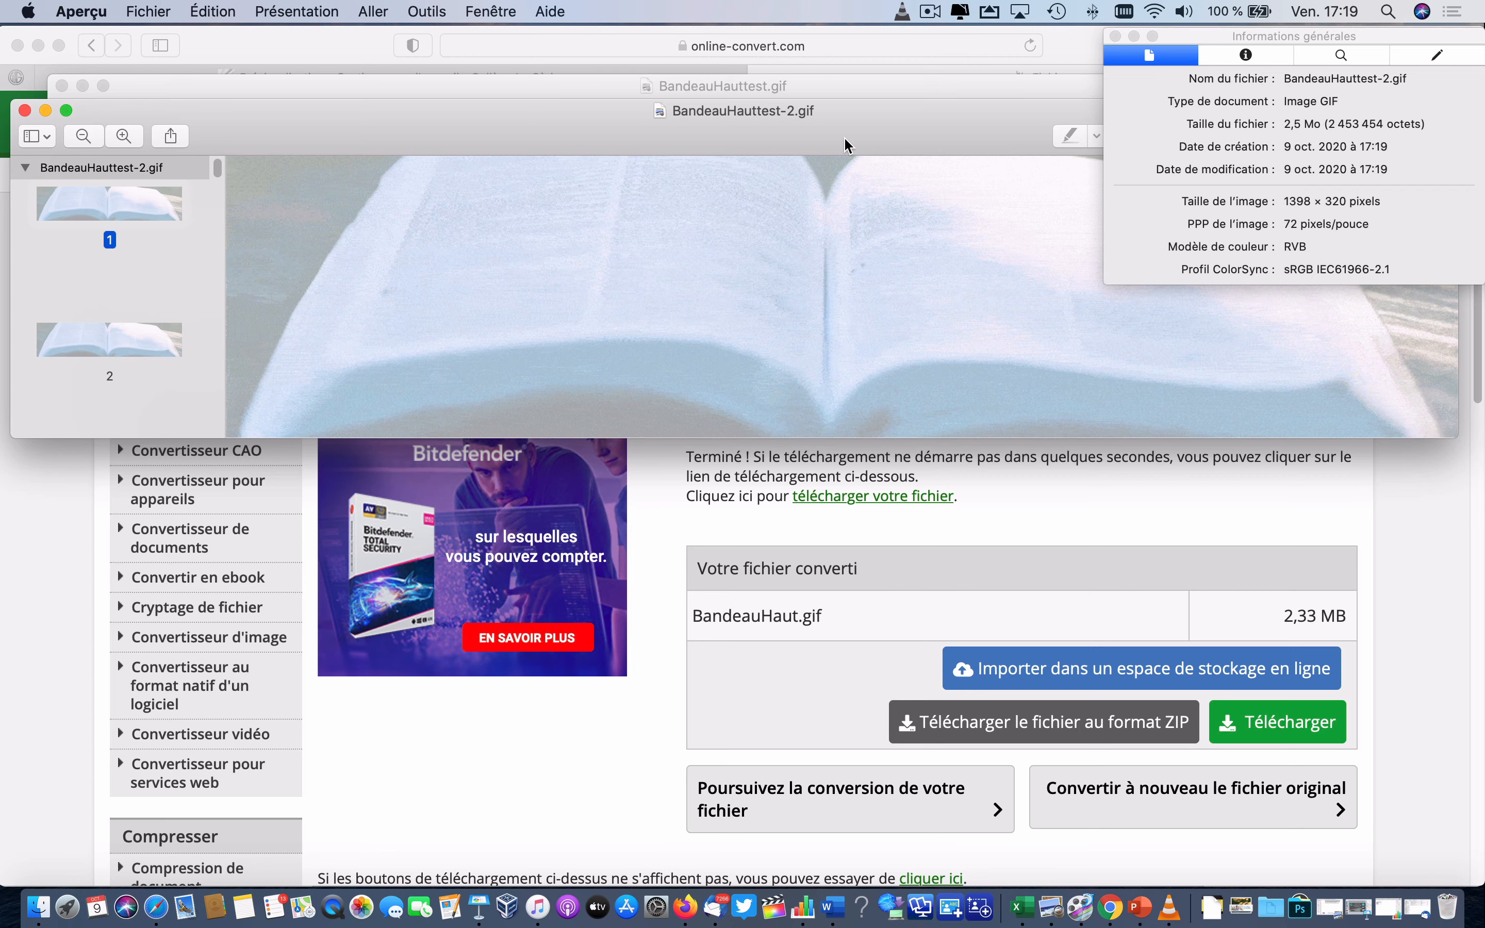
left_click(546, 751)
Return to the home page editor and replace the À la une tile's media with BandeauHauttest-2.gif from the iCloud Documents folder.
left_click(490, 80)
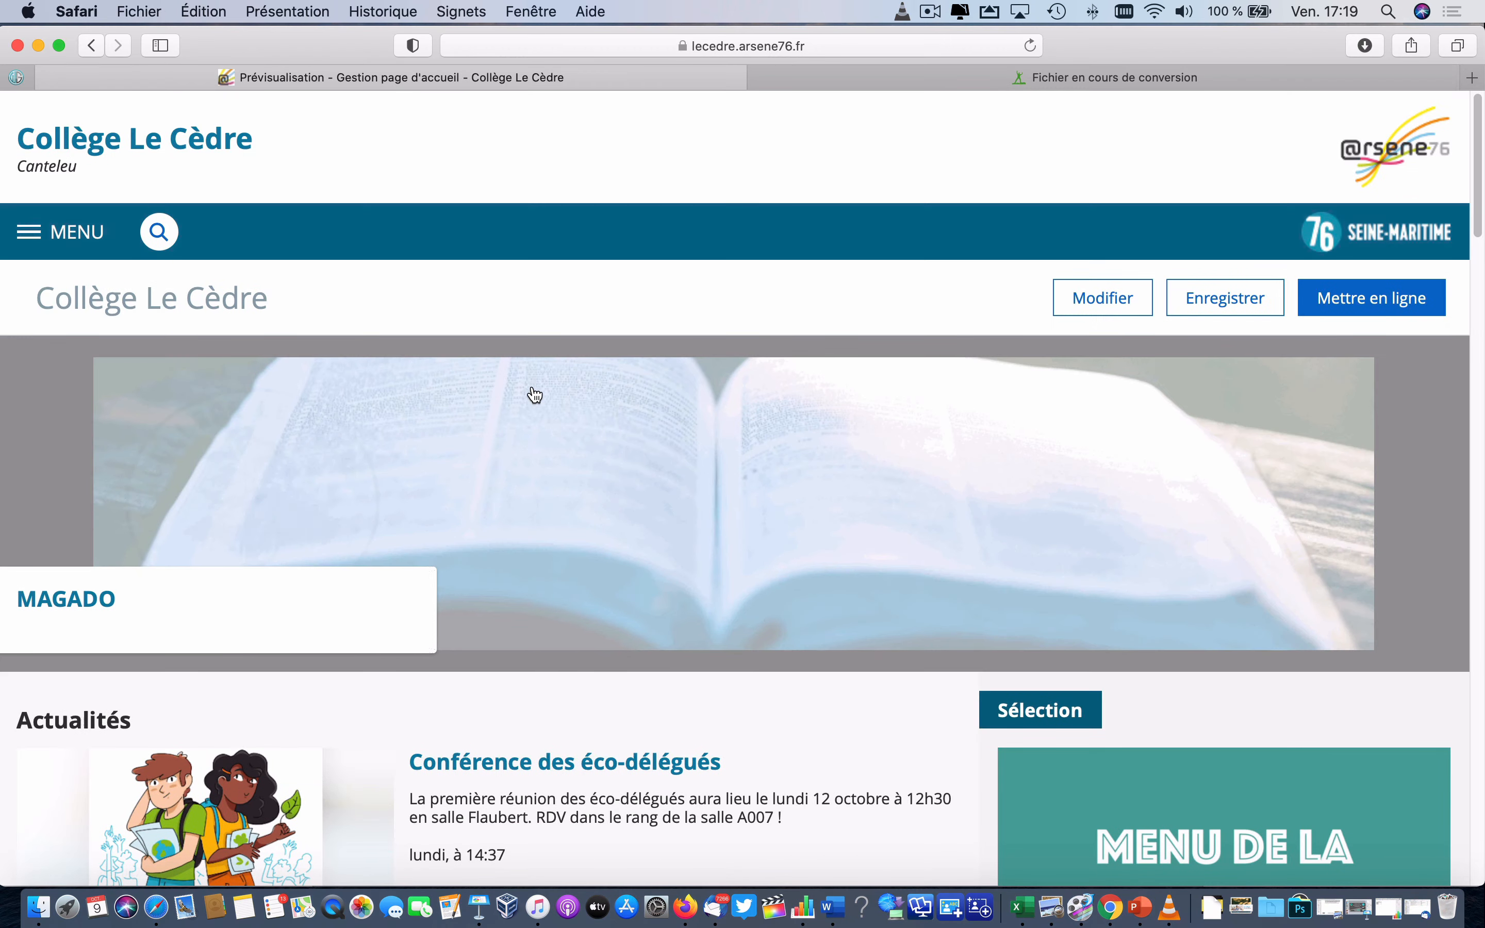
left_click(1122, 313)
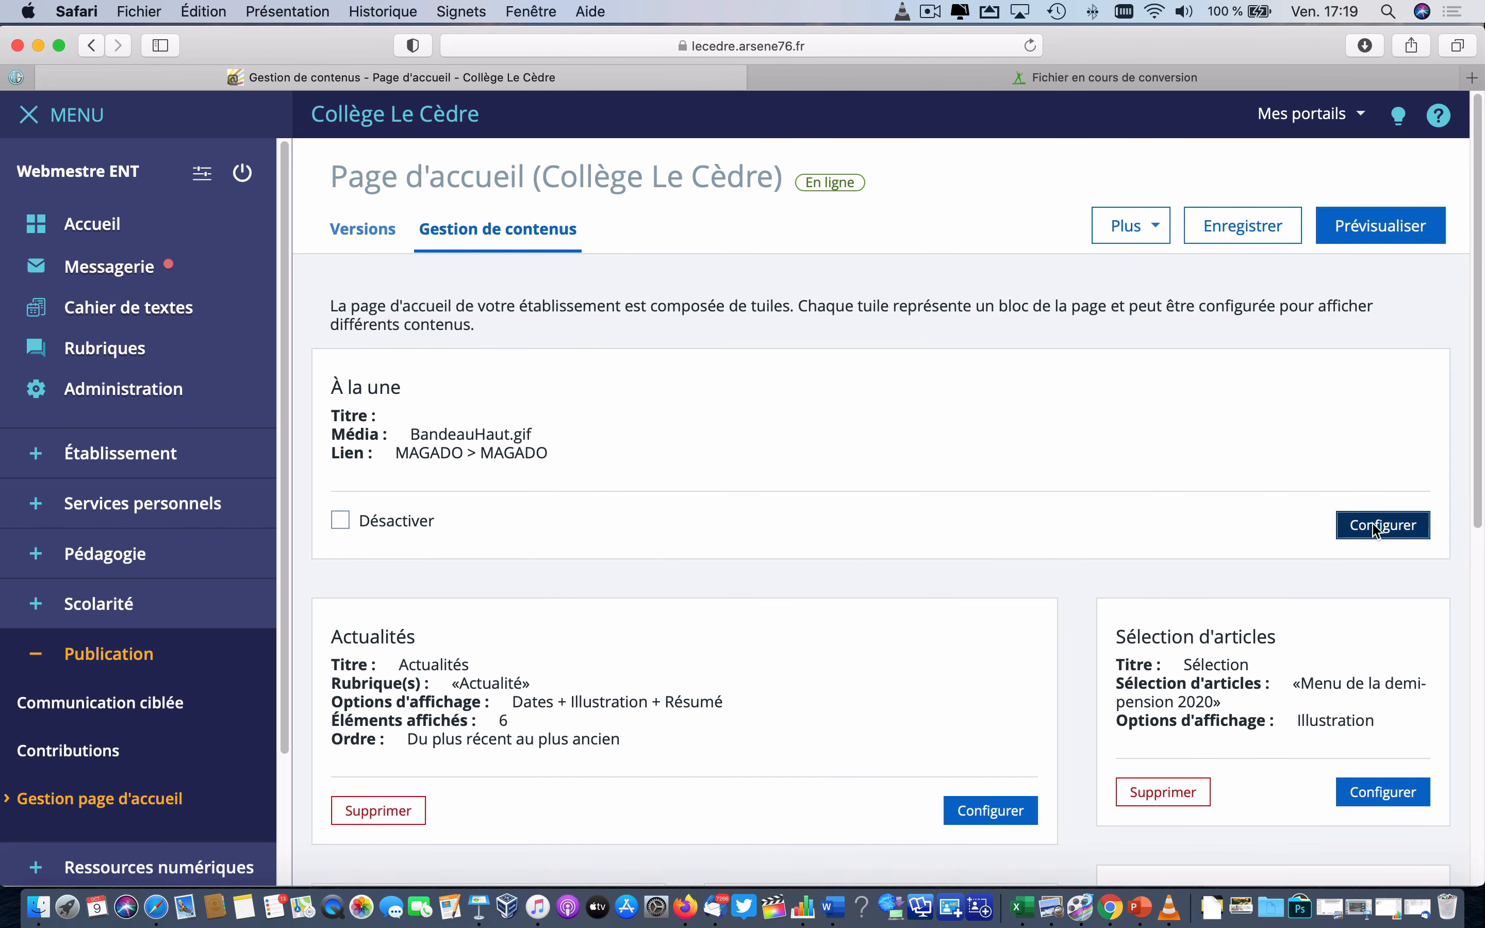
left_click(1375, 525)
left_click(632, 587)
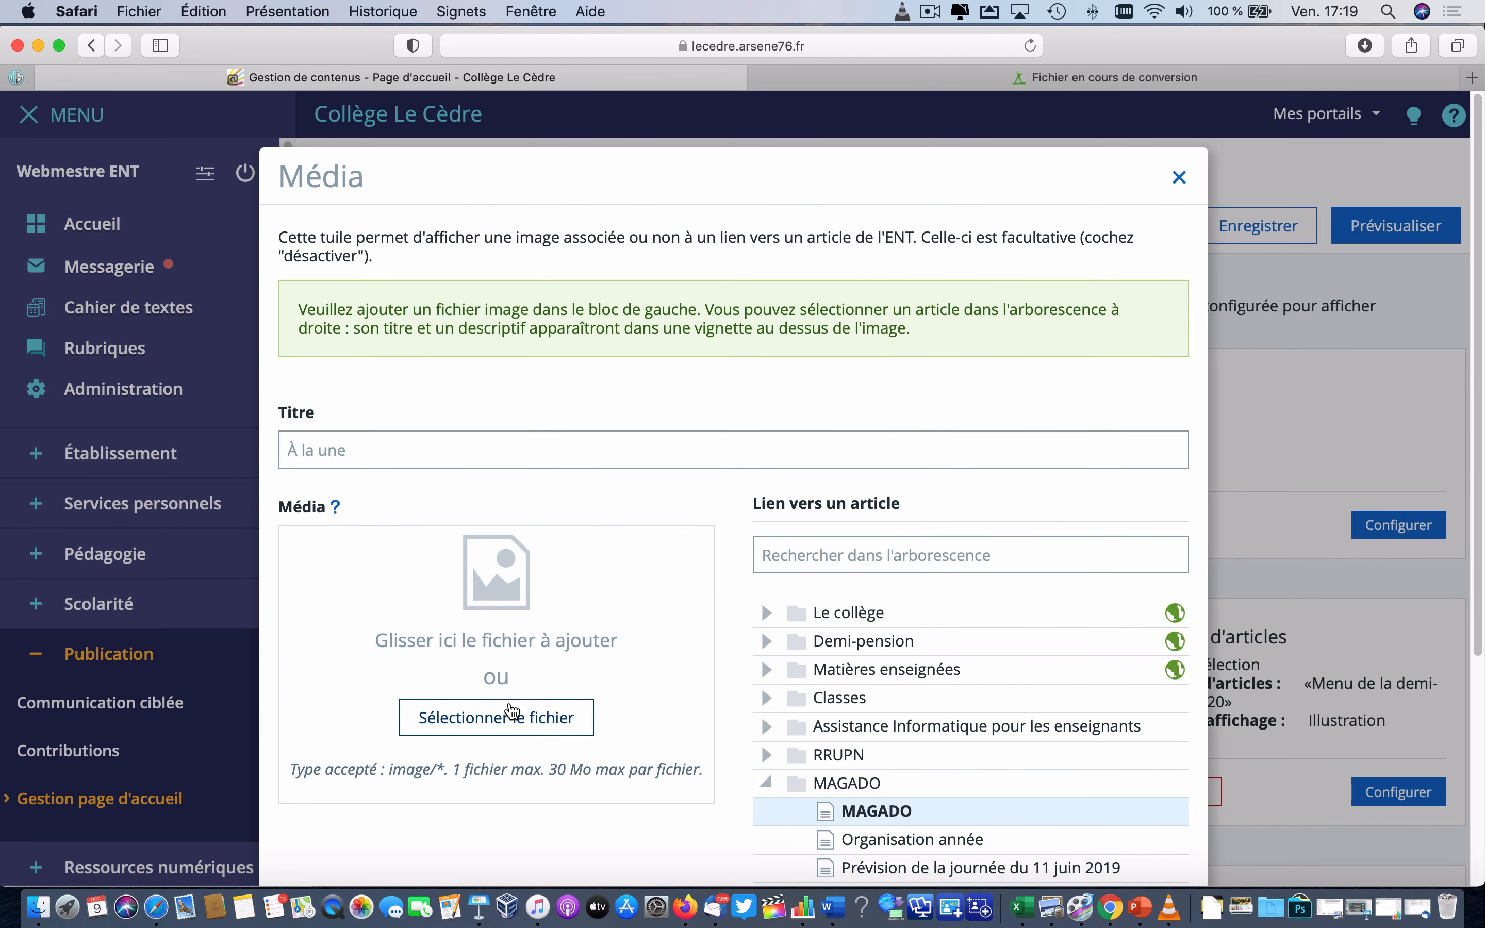
left_click(508, 675)
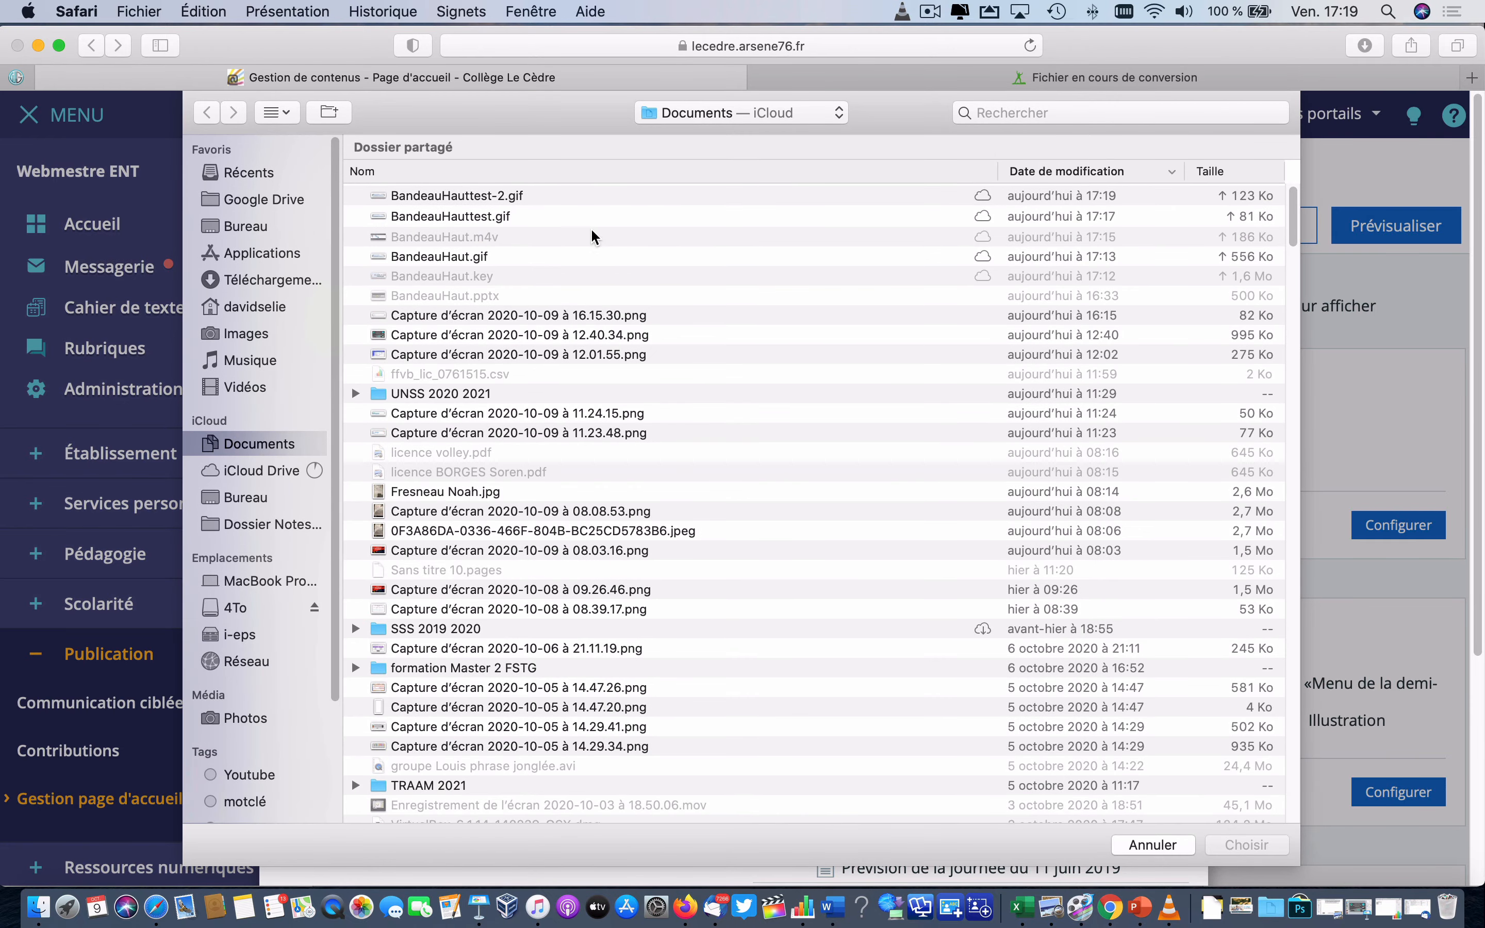
double_click(496, 196)
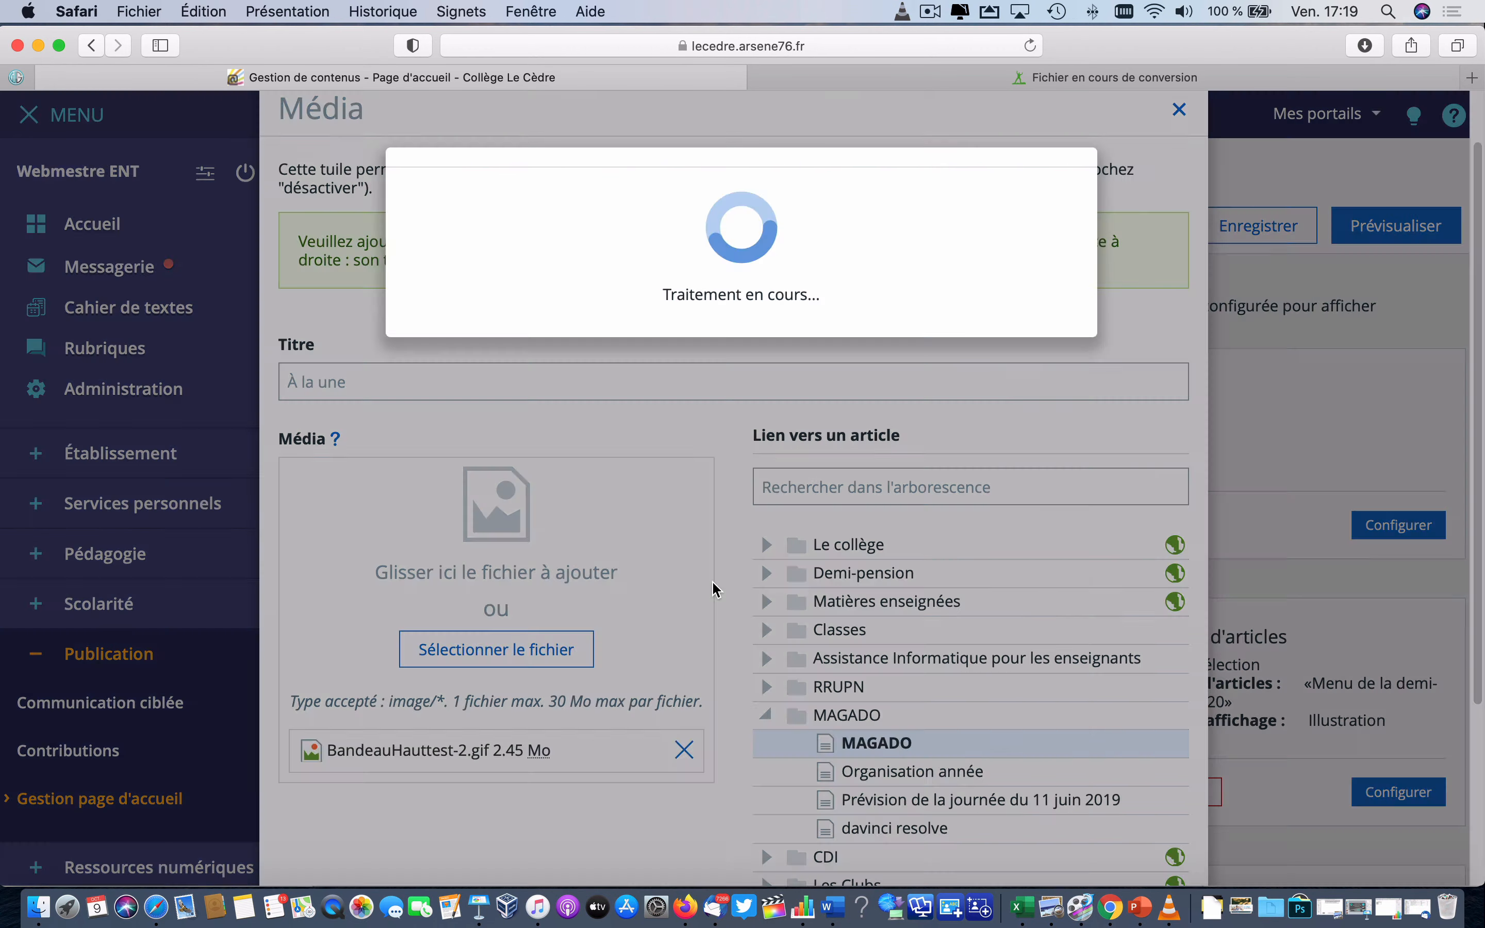
Remove the MAGADO article link from the À la une tile and insert the updated media.
scroll(709, 583, "down", 5)
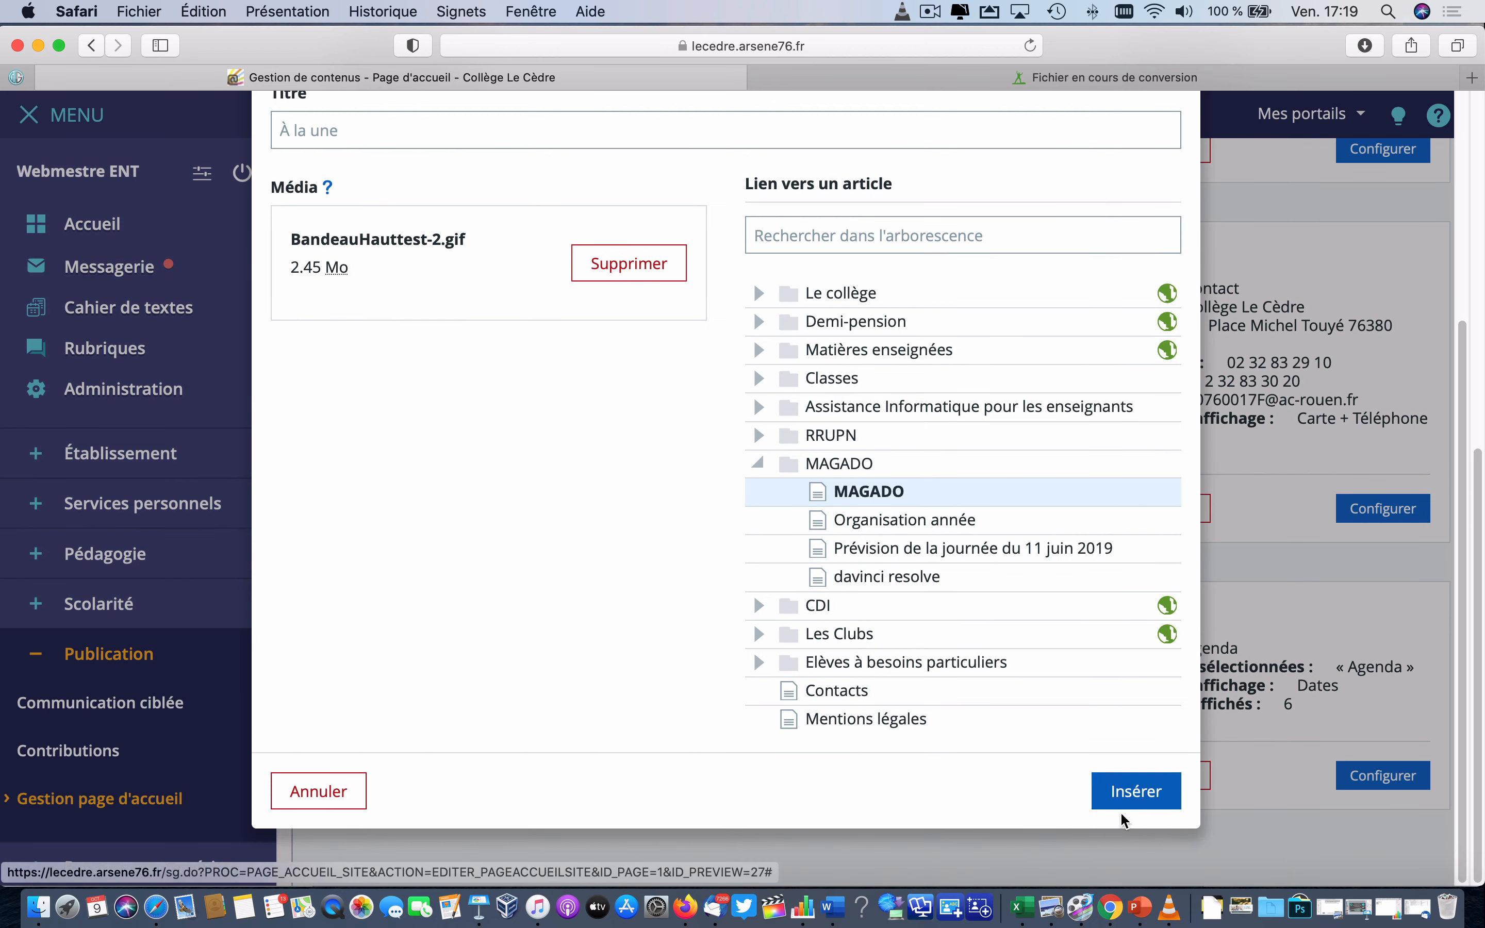
left_click(842, 491)
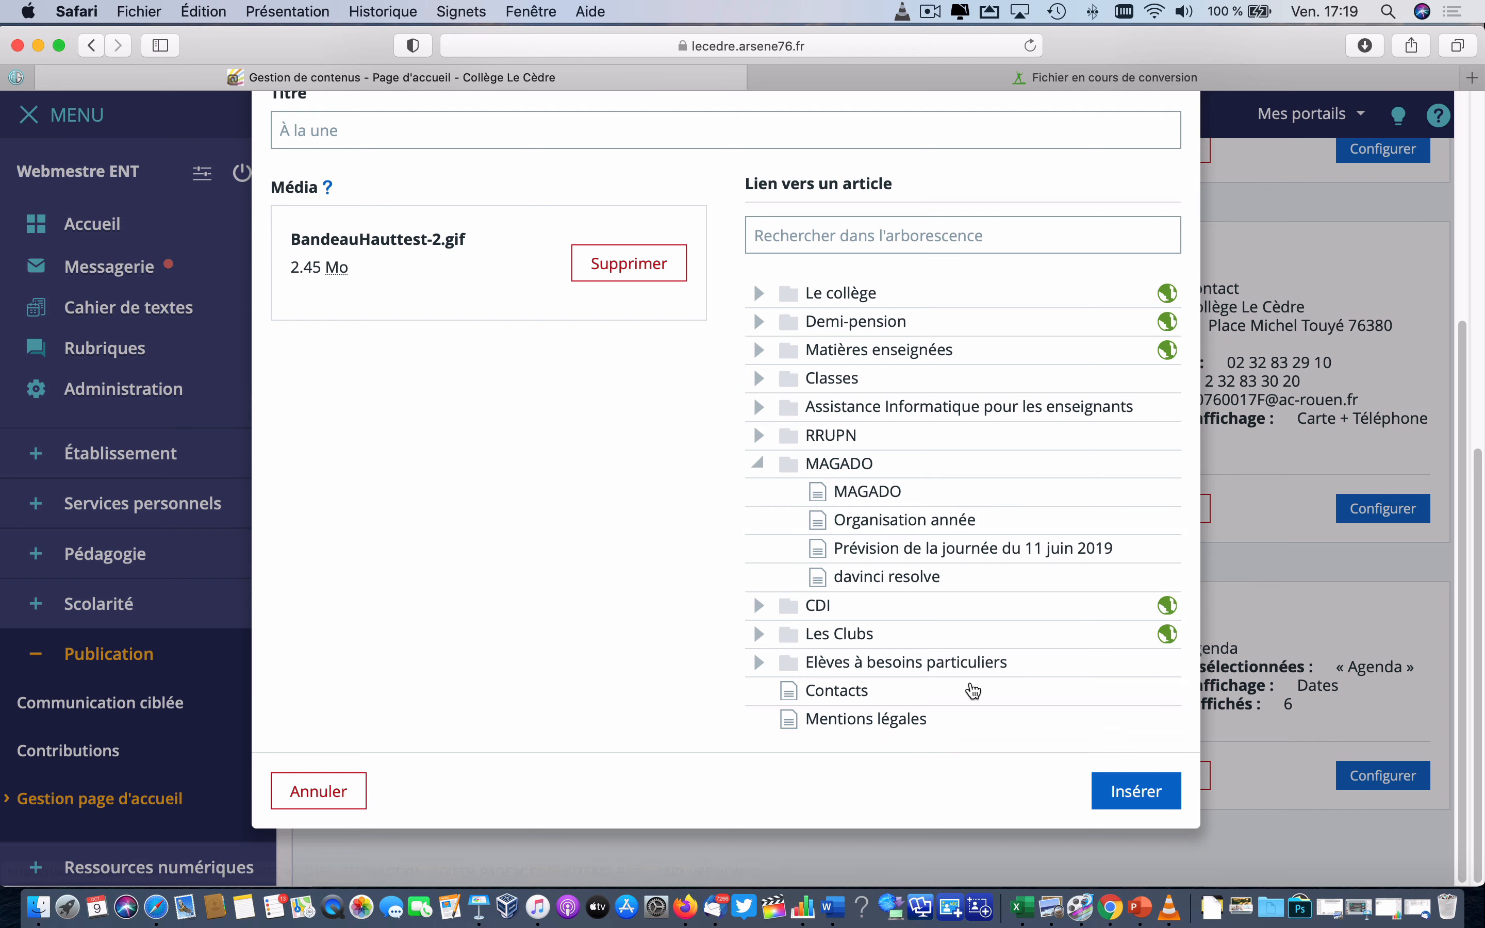
left_click(1132, 790)
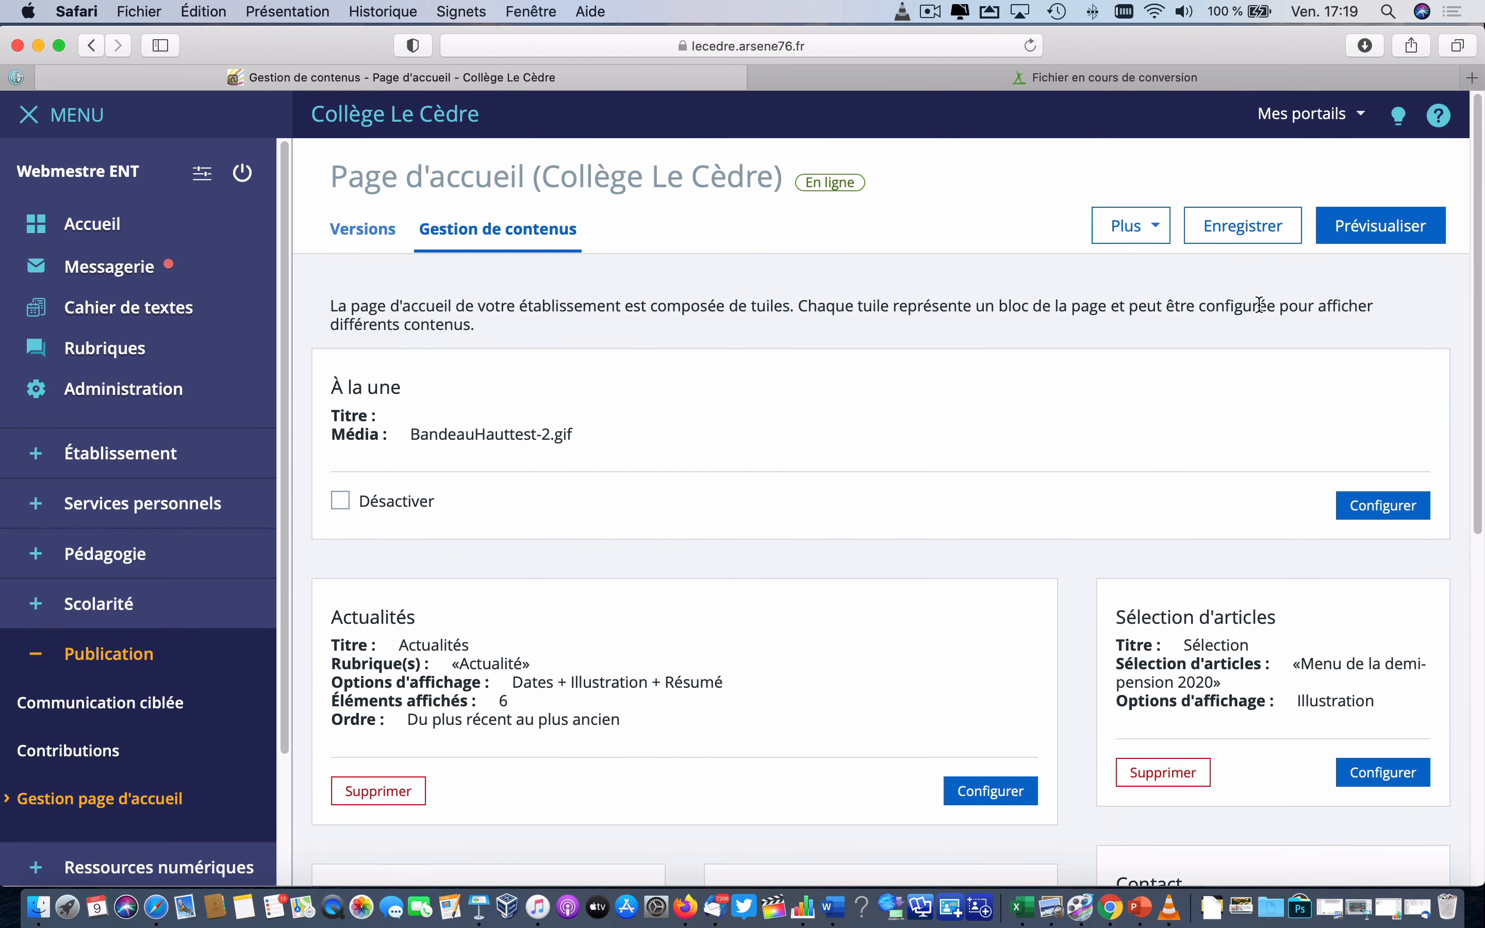
Preview the banner on the home page at narrow and full browser widths and save the home page.
left_click(1381, 225)
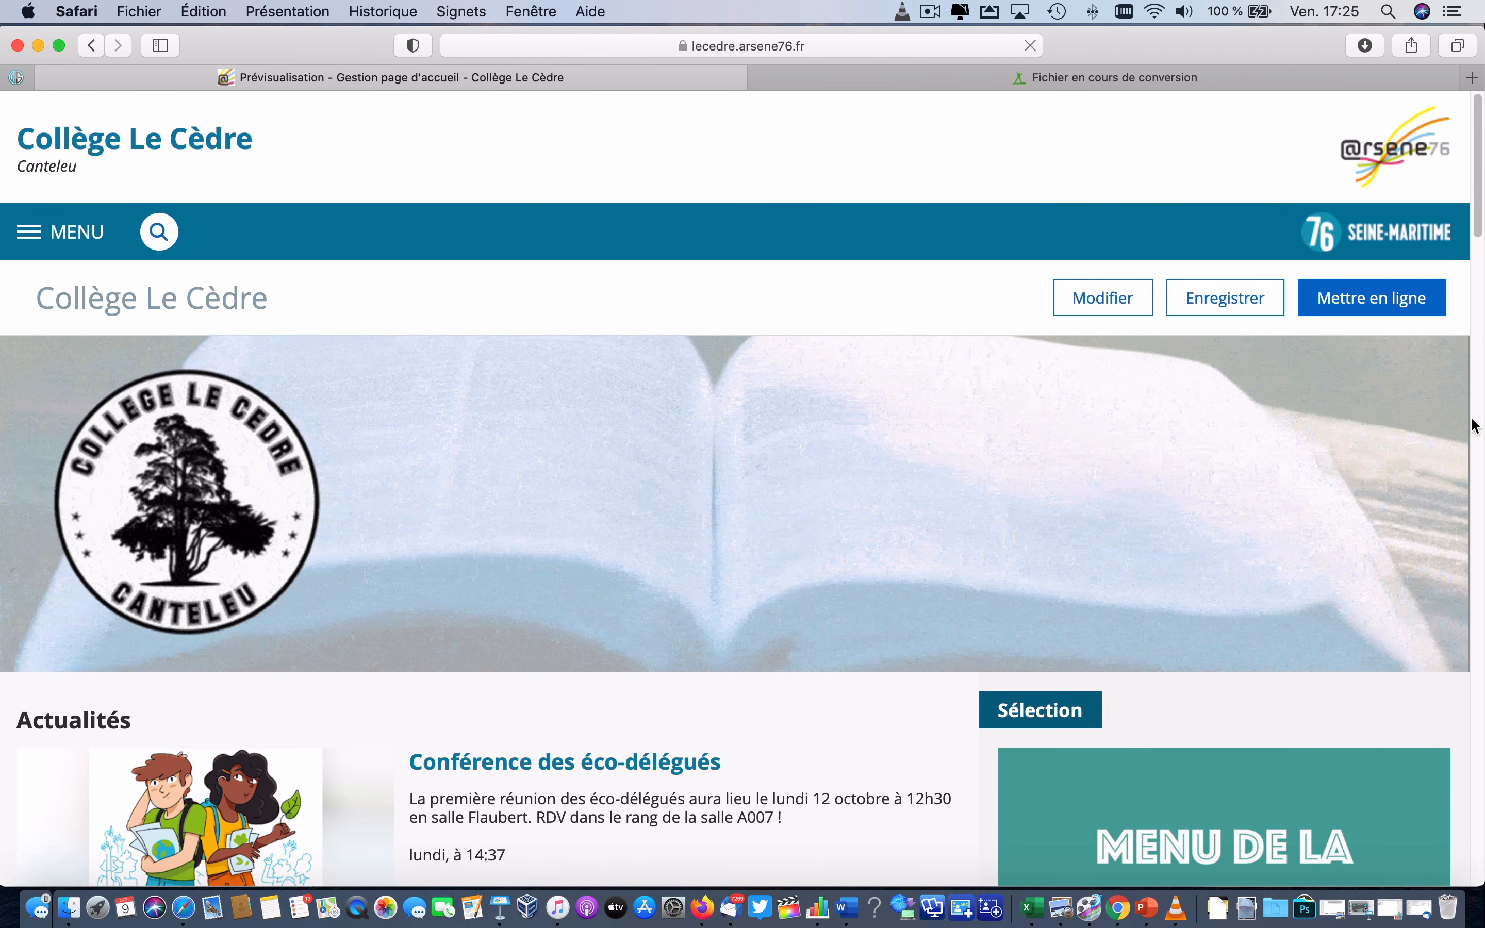
left_click_drag(1038, 453, 772, 465)
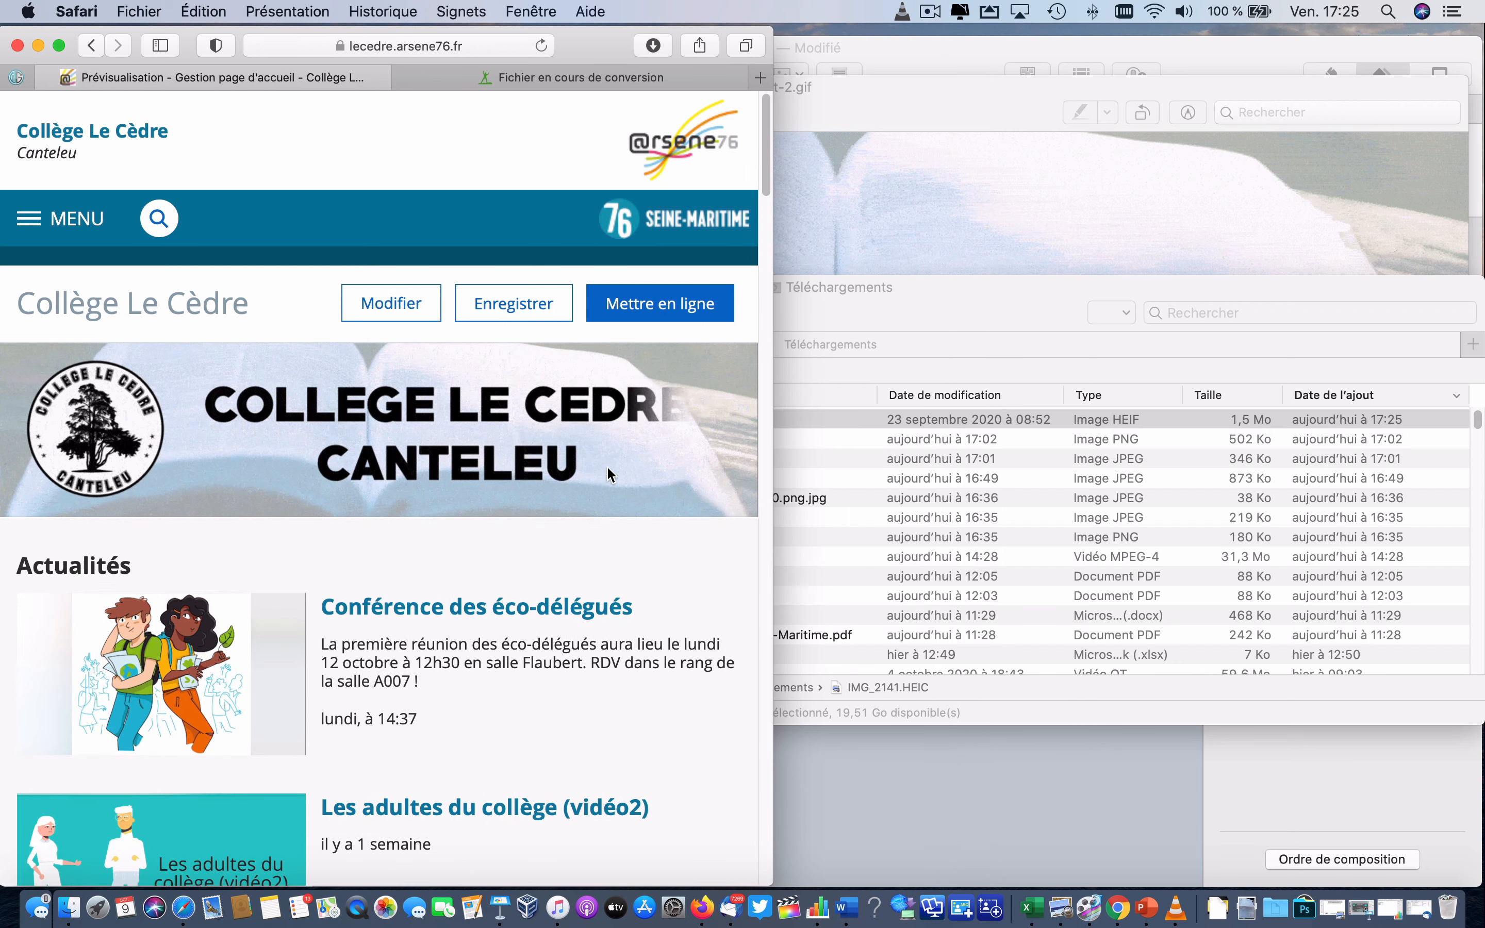
left_click_drag(775, 399, 589, 460)
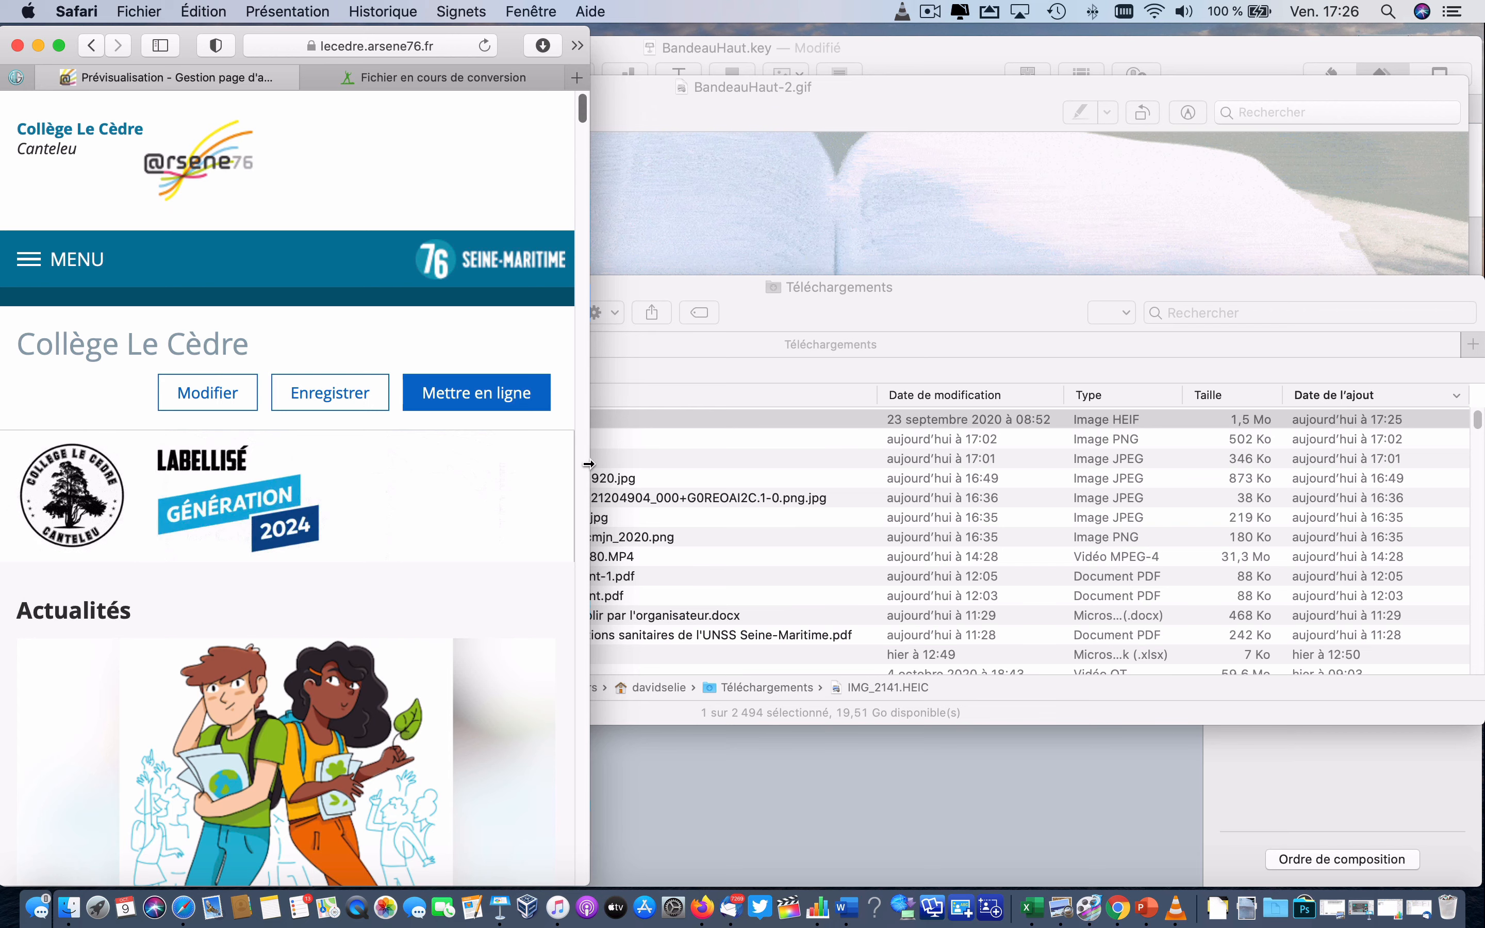
left_click_drag(1077, 480, 1479, 491)
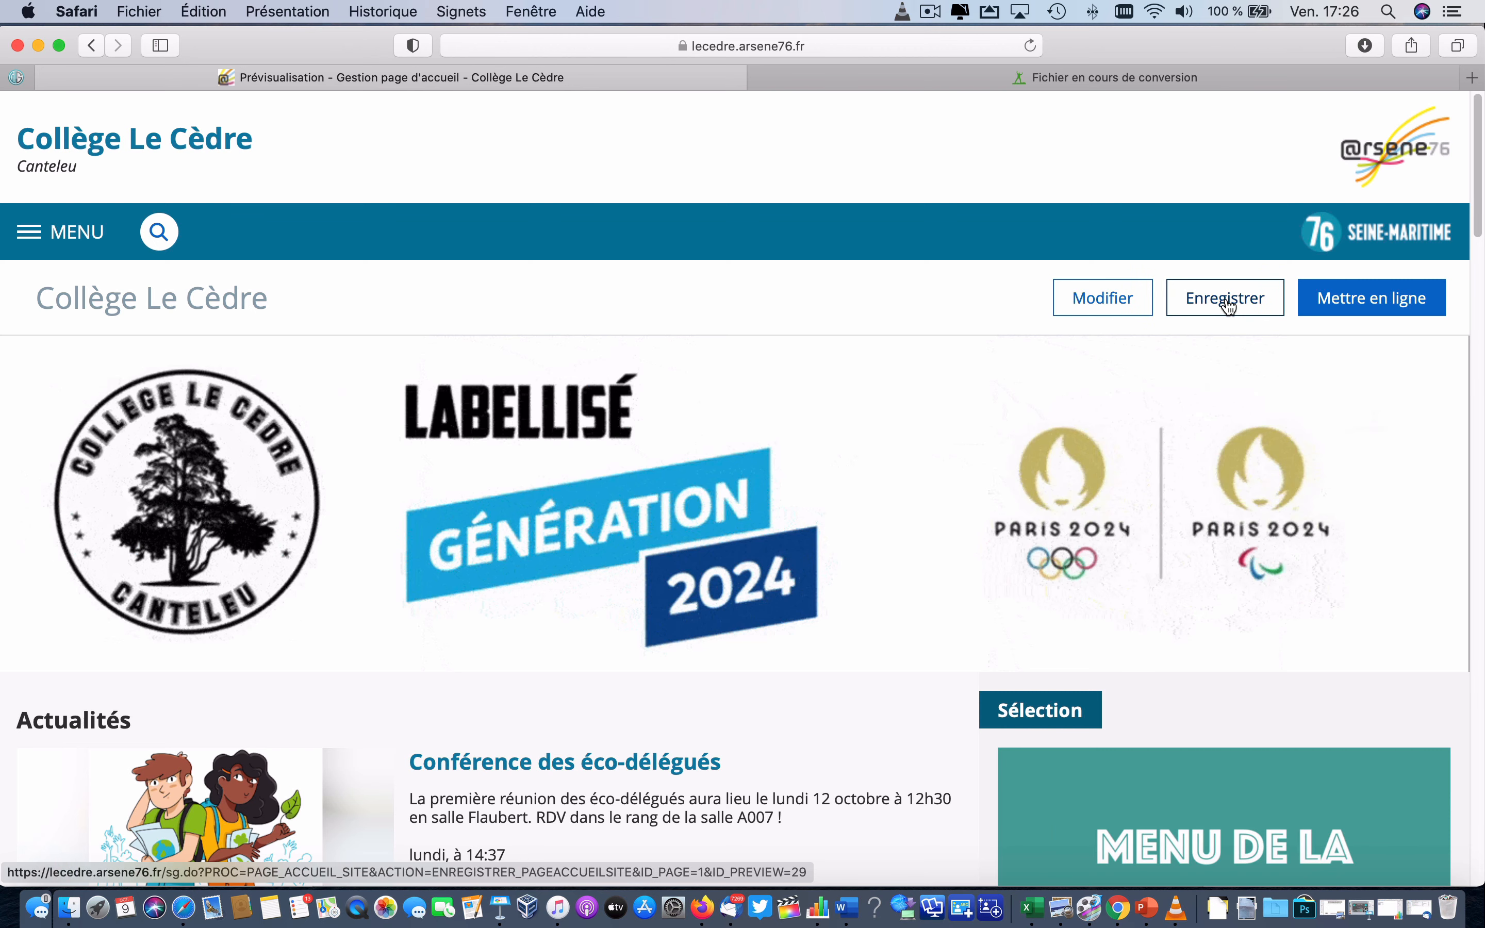
left_click(1226, 300)
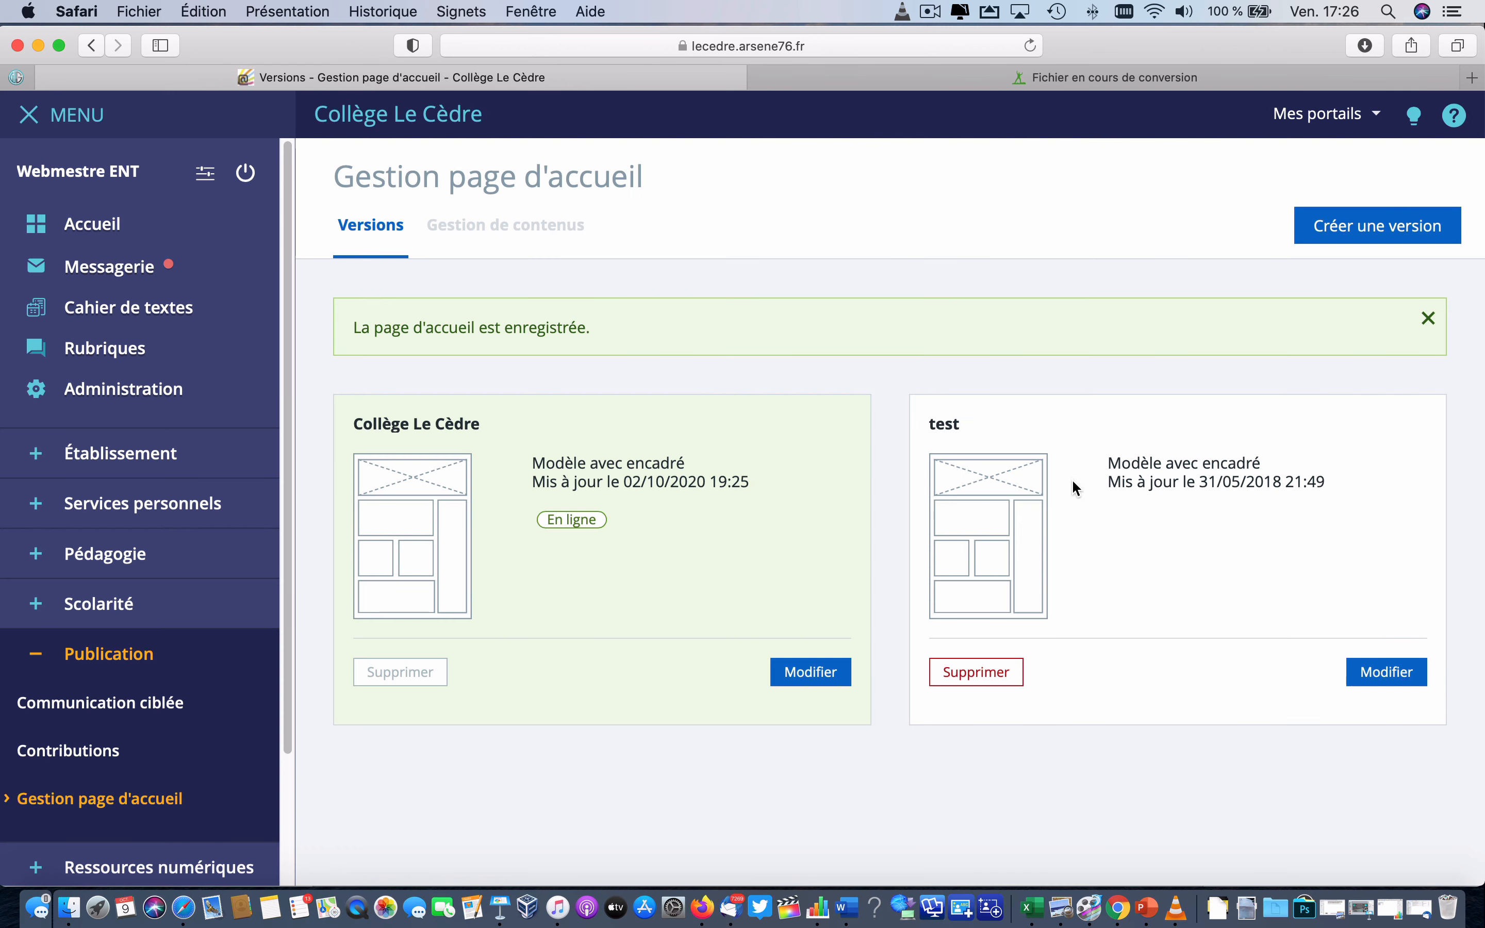